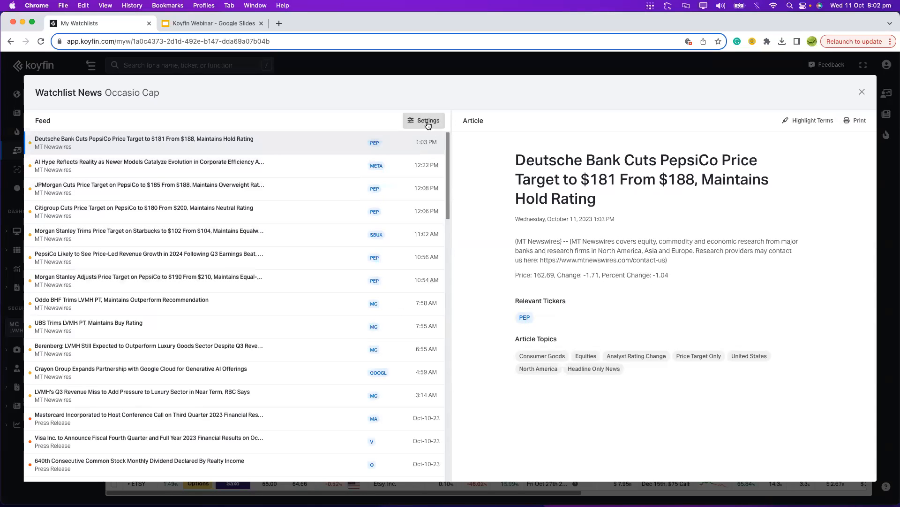
# Look through the Occasio Cap watchlist news feed and open the PepsiCo, Inc., Q3 2023 Earnings Call transcript.
pyautogui.scroll(-3, 256, 328)
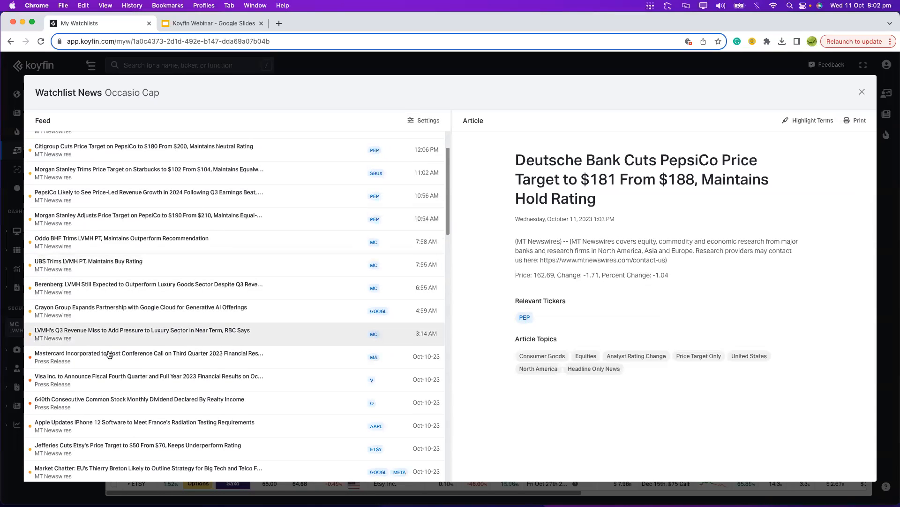
pyautogui.scroll(-10, 140, 292)
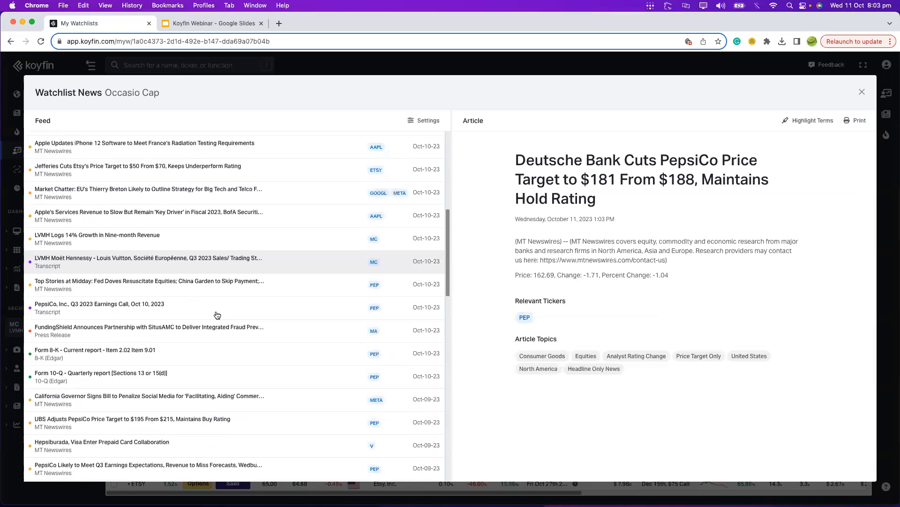
pyautogui.click(182, 314)
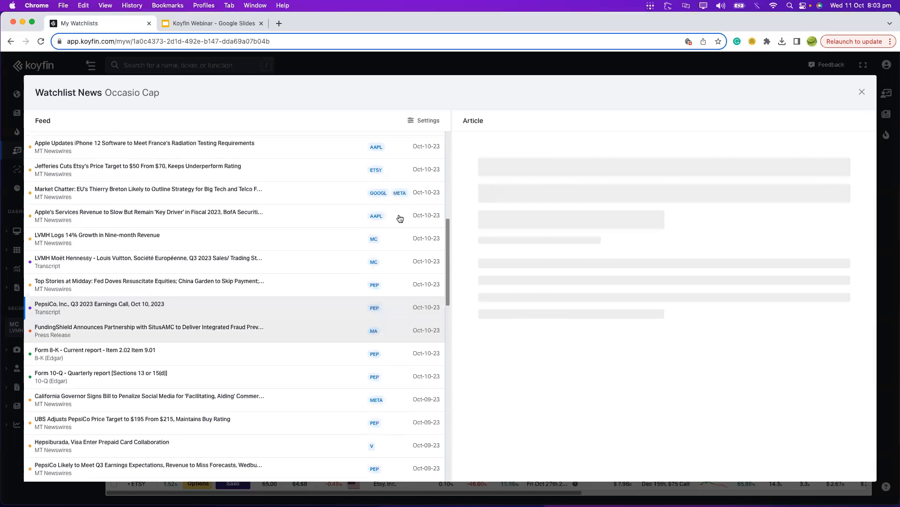
# Exclude Analyst Rating Change, Analyst Initiates and Analyst Downgrade from the Market Events news topics and confirm the changes.
pyautogui.click(423, 121)
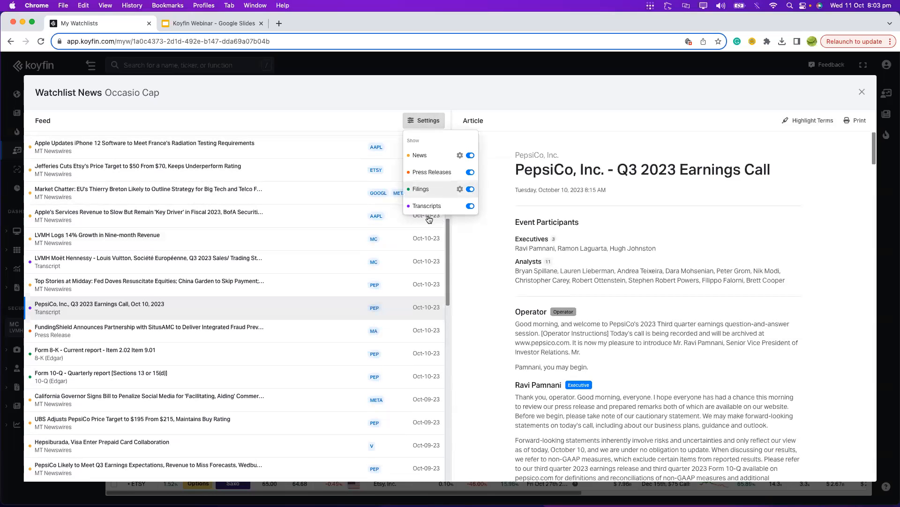
pyautogui.click(460, 156)
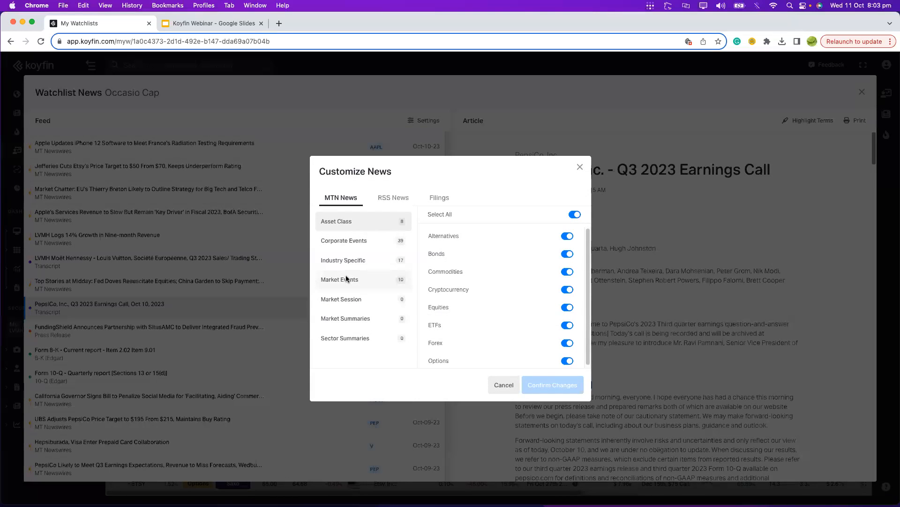
pyautogui.click(346, 278)
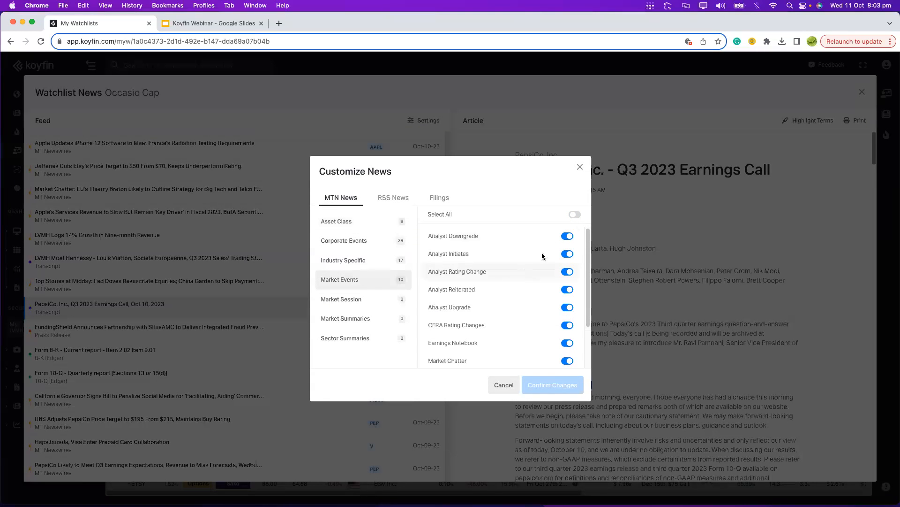
pyautogui.click(567, 272)
pyautogui.click(567, 254)
pyautogui.click(567, 237)
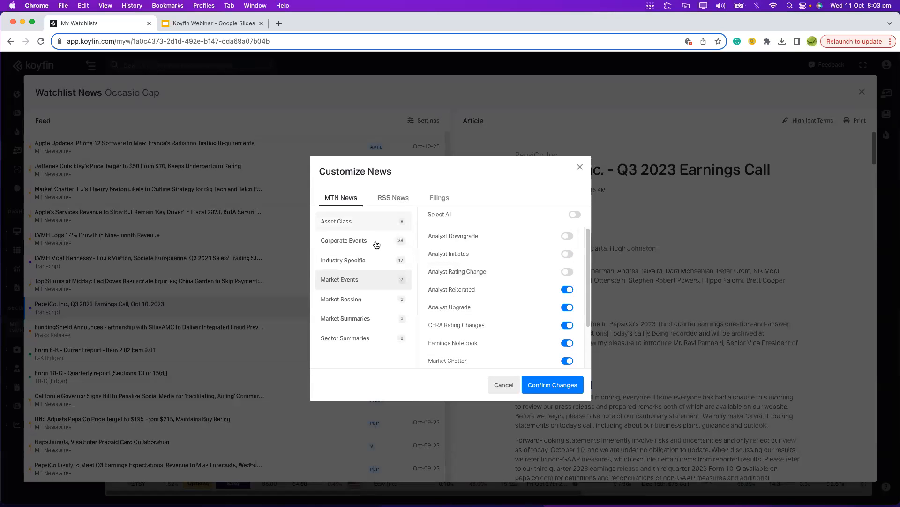
pyautogui.click(355, 299)
pyautogui.click(540, 395)
# Hide News items from the watchlist feed and open PepsiCo's Form 8-K current report.
pyautogui.click(425, 121)
pyautogui.click(470, 155)
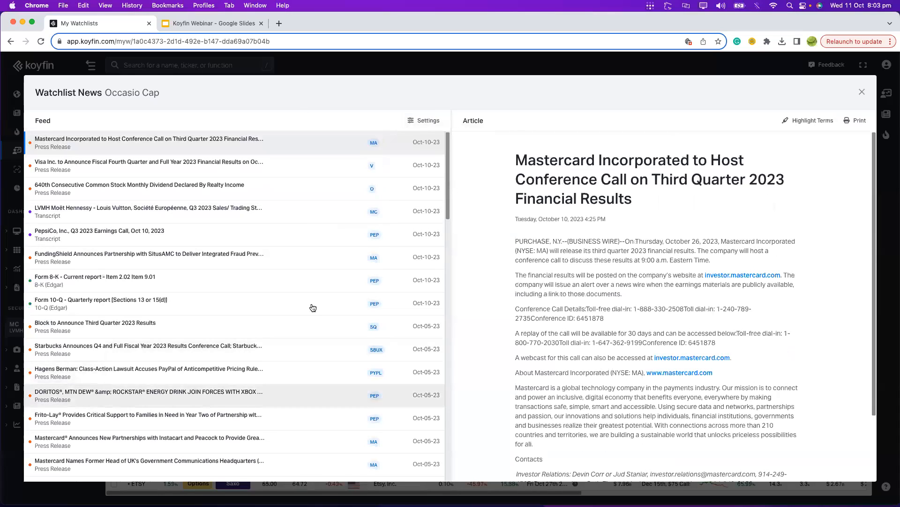
pyautogui.scroll(-1, 228, 268)
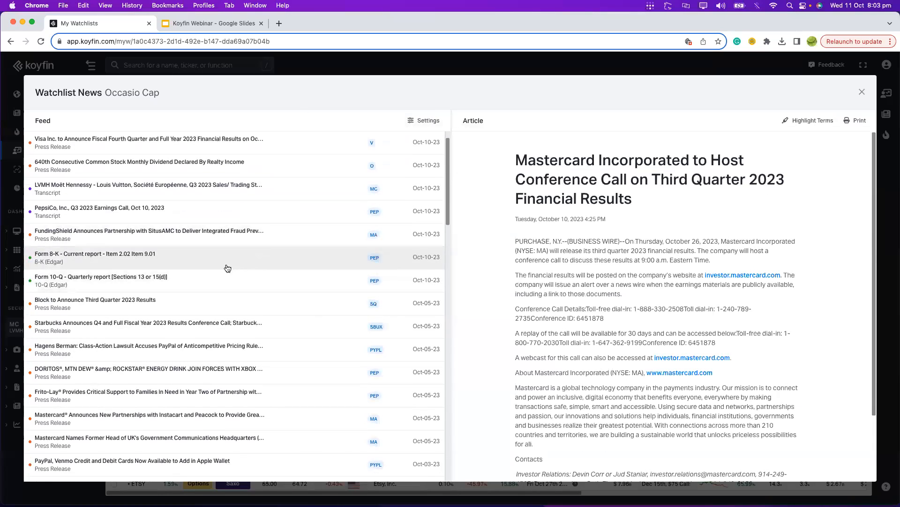
pyautogui.click(193, 265)
# Review the filing types available for the news feed, leave them as they are, and close the watchlist news.
pyautogui.click(424, 121)
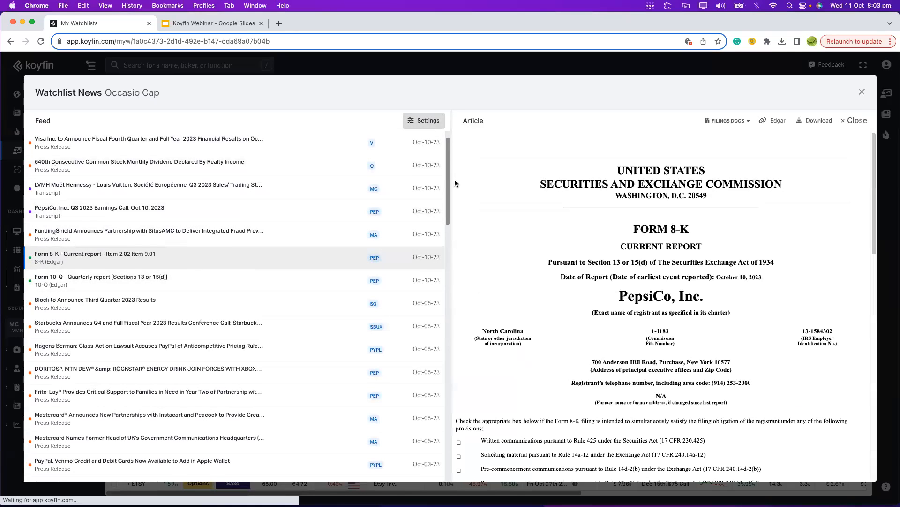
pyautogui.click(457, 185)
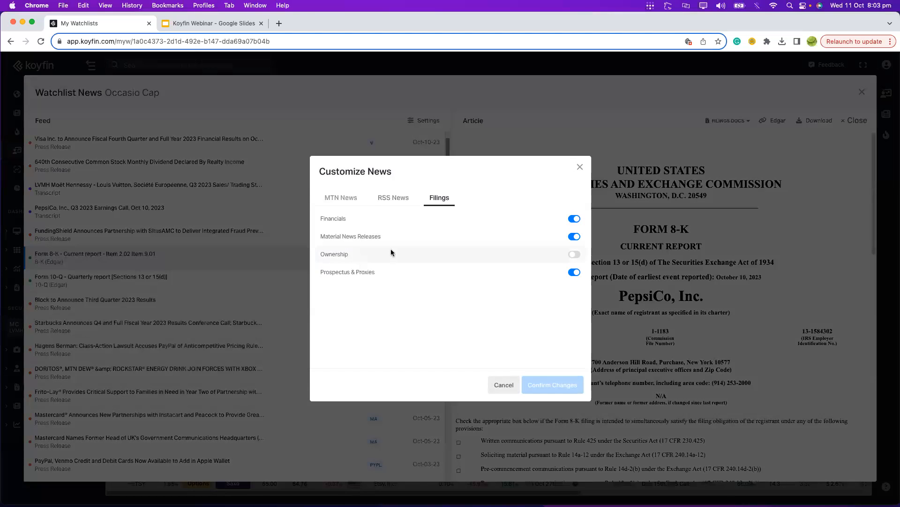
pyautogui.click(580, 167)
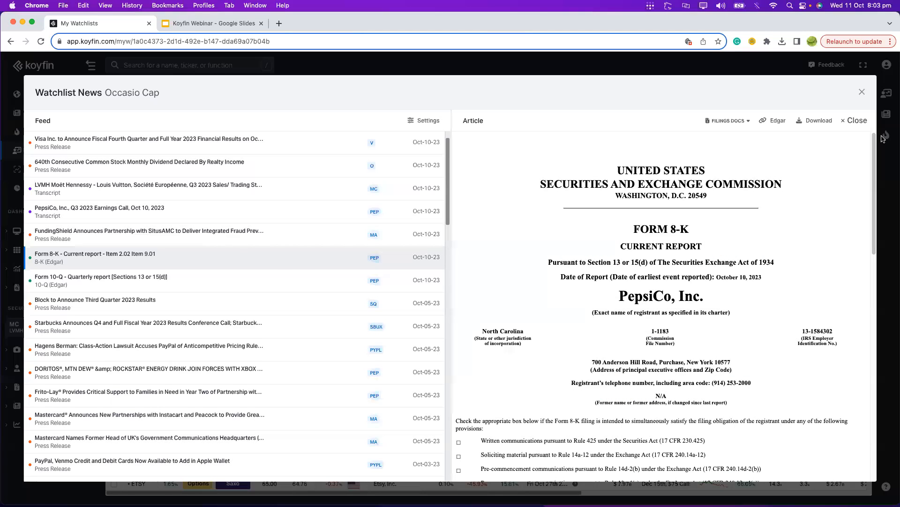
pyautogui.click(862, 91)
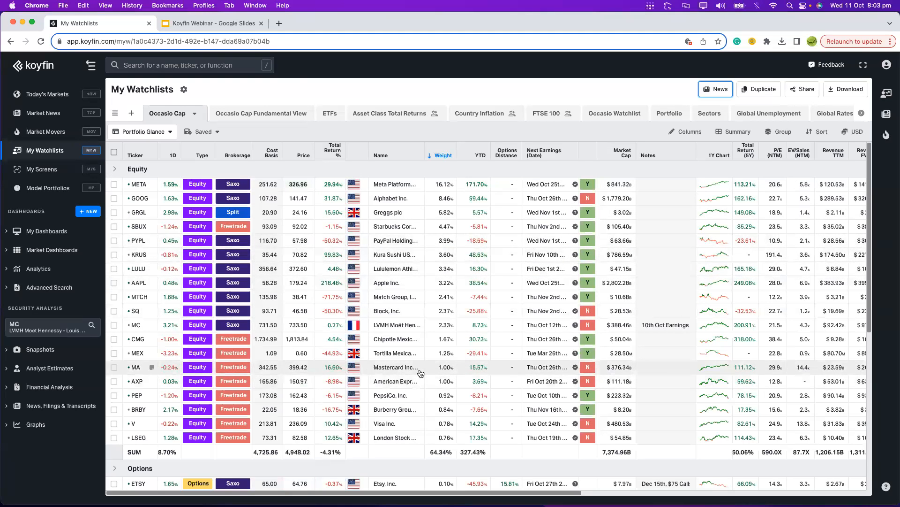
# Open the Country Inflation watchlist and look through its year-over-year and month-over-month inflation groups.
pyautogui.click(459, 114)
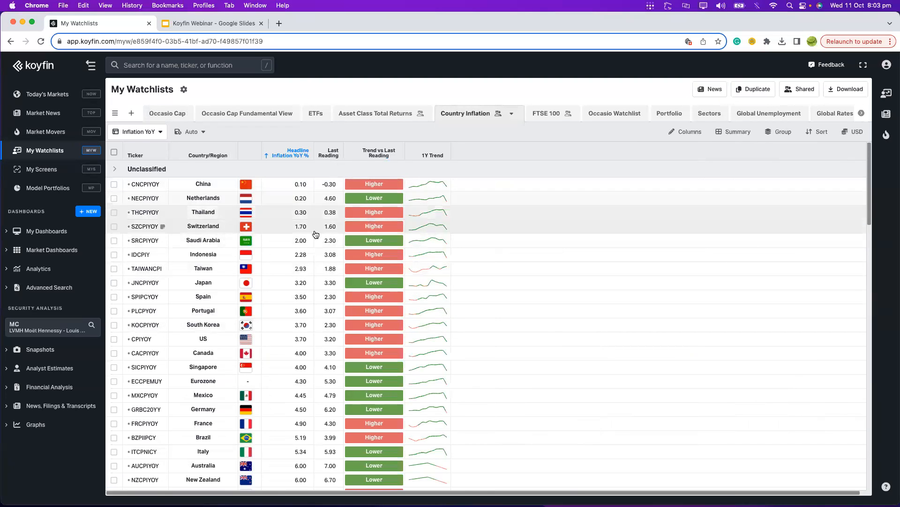
pyautogui.scroll(-6, 314, 275)
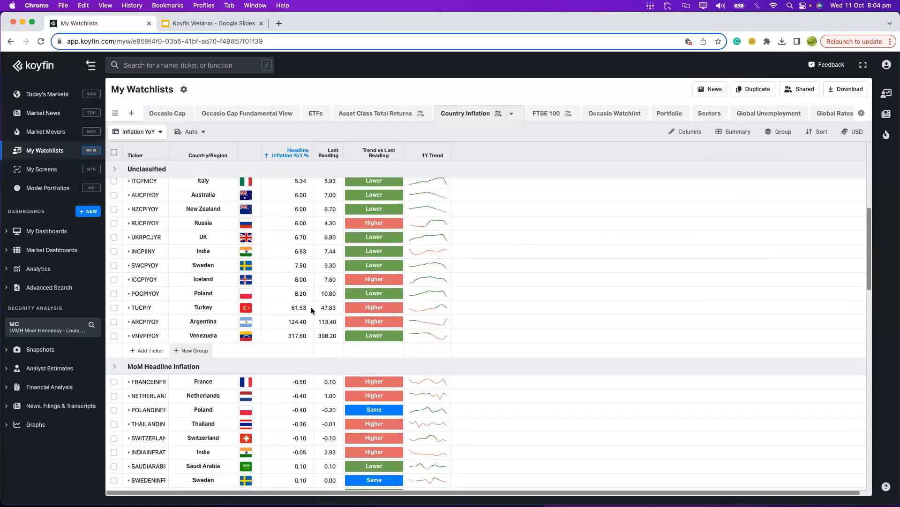
pyautogui.scroll(7, 311, 322)
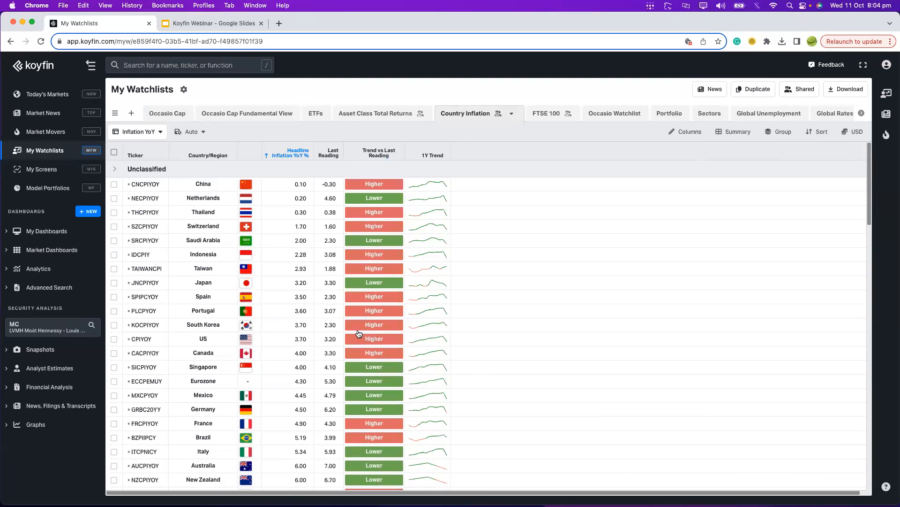
# Review who has access to the Country Inflation watchlist and which roles the invited editor can be given.
pyautogui.click(807, 90)
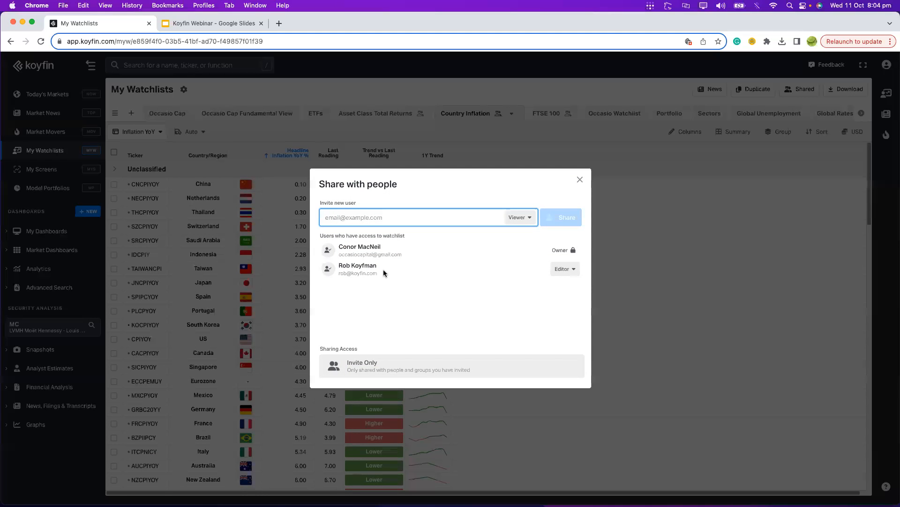
pyautogui.click(565, 268)
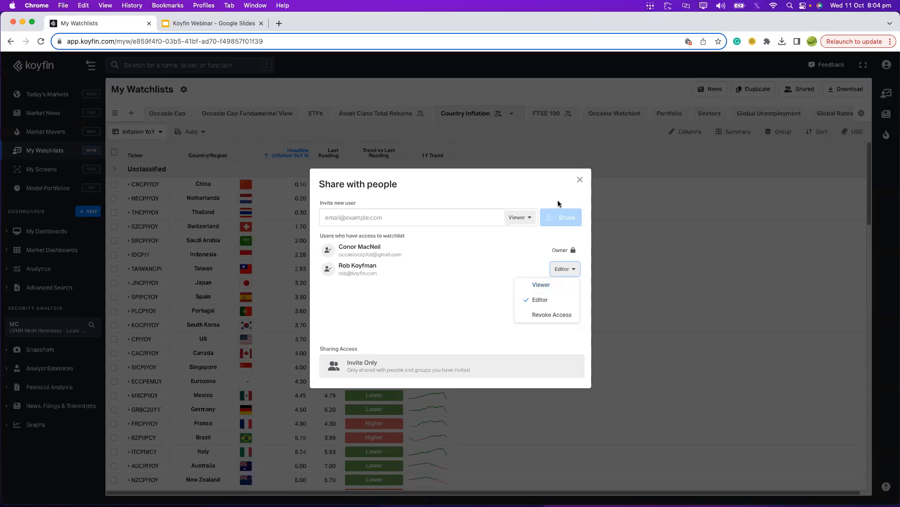
pyautogui.click(581, 180)
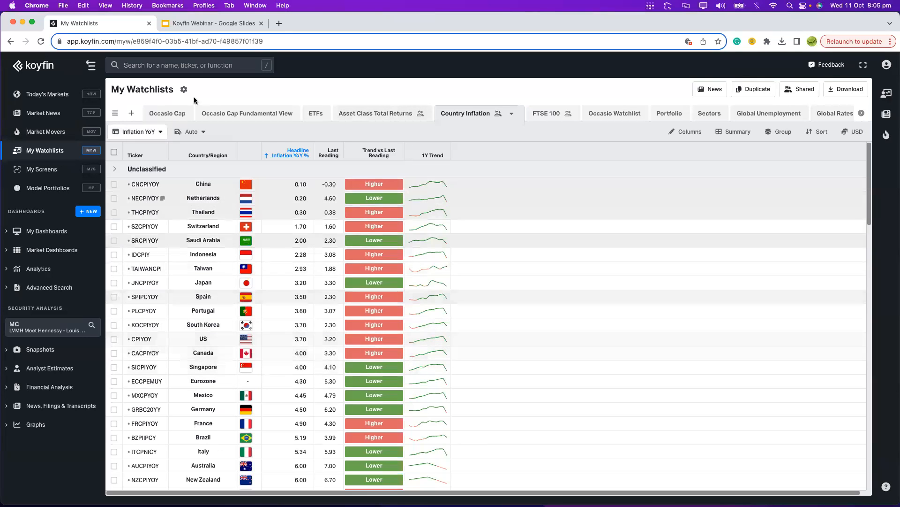
# Show the Occasio Cap watchlist in the Analyst Ratings & Price Targets view.
pyautogui.click(175, 114)
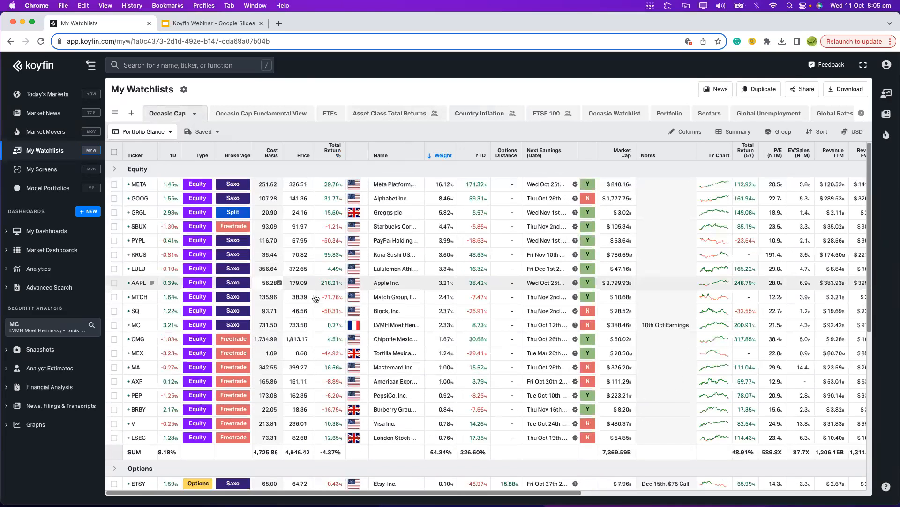
pyautogui.click(169, 136)
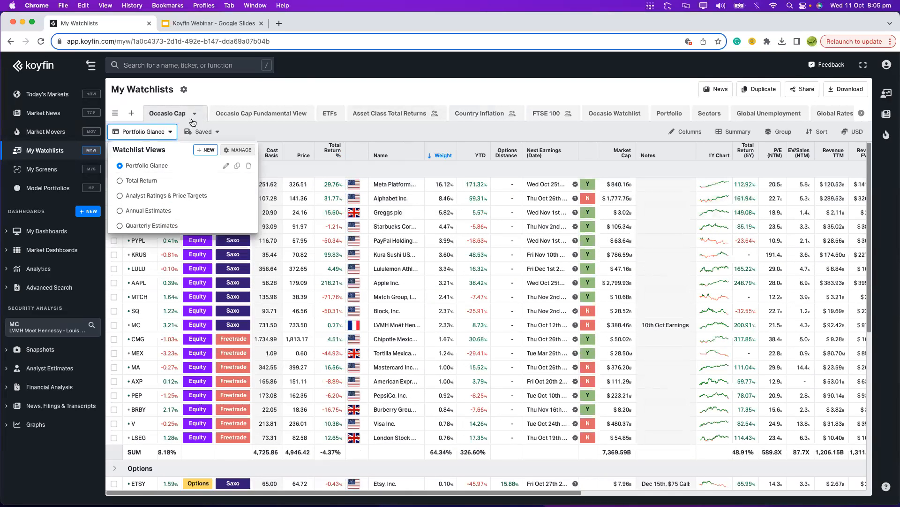
pyautogui.click(150, 196)
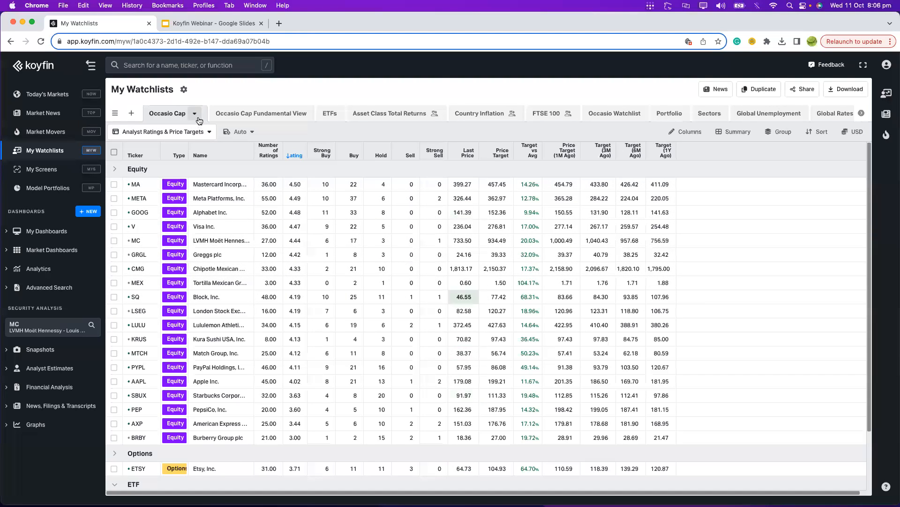
# Create a new blank watchlist named Test.
pyautogui.click(138, 116)
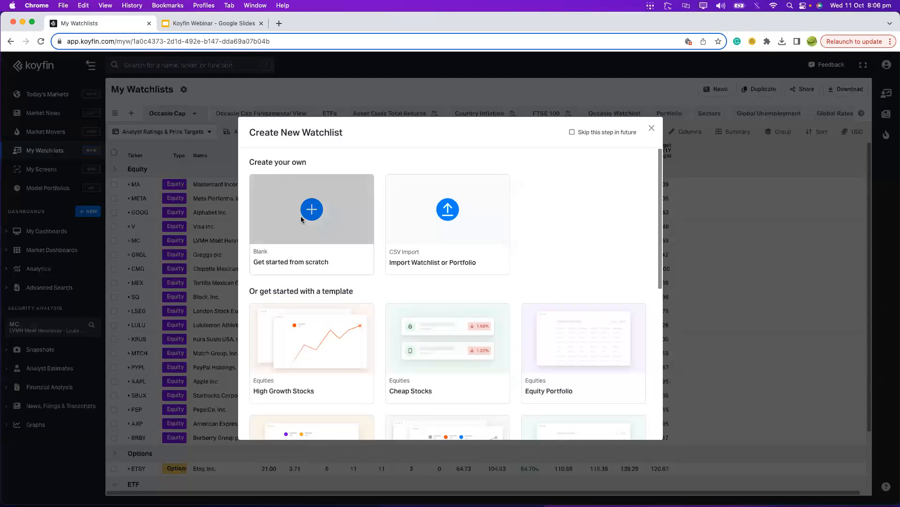
pyautogui.click(302, 218)
pyautogui.press('super+a')
pyautogui.write('Test')
pyautogui.click(550, 314)
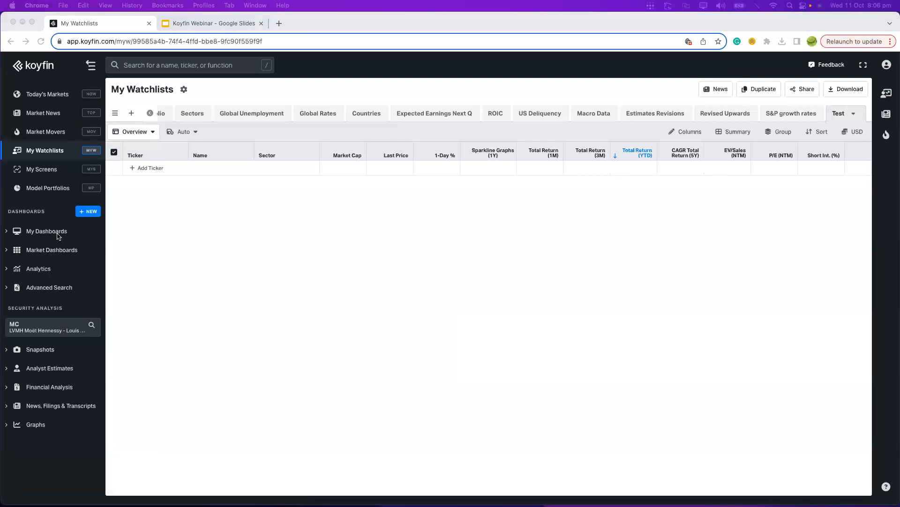
# Load VOO for security analysis, open its Holdings snapshot, and check the option to save the holdings as a new watchlist before cancelling it.
pyautogui.click(48, 361)
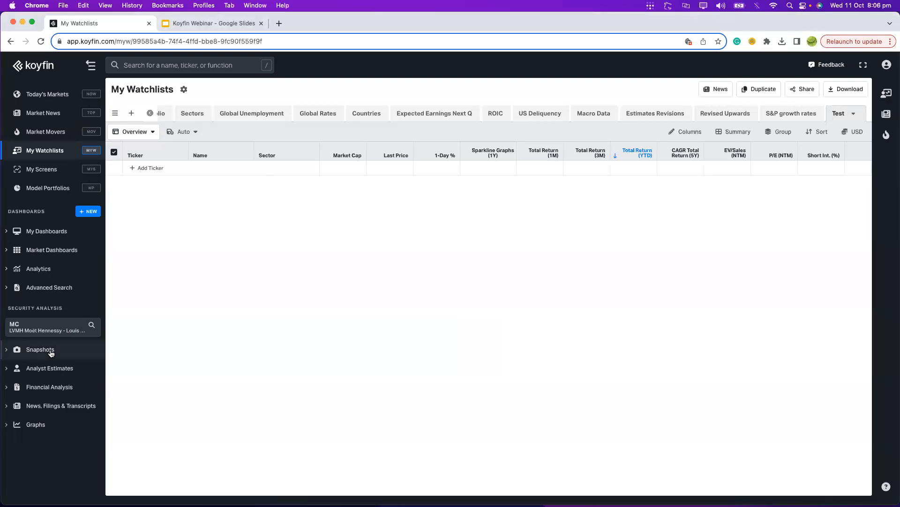
pyautogui.click(52, 350)
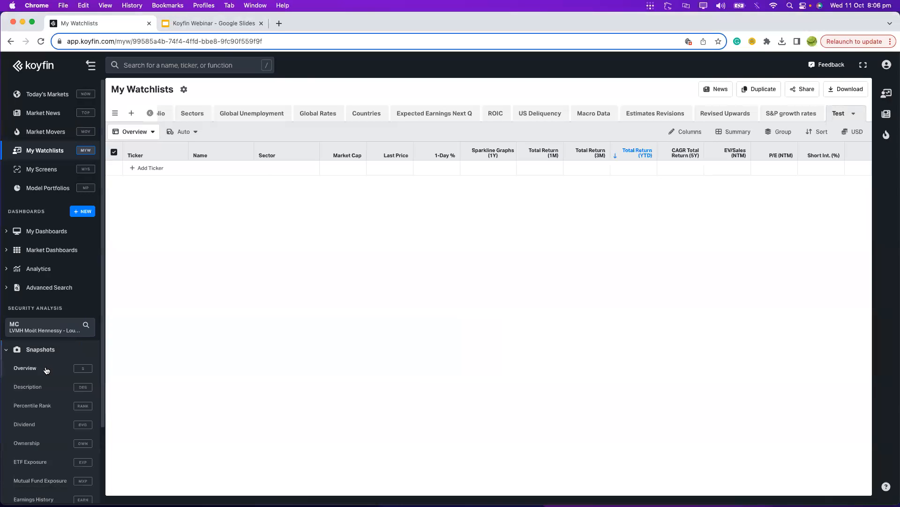
pyautogui.click(64, 331)
pyautogui.write('vo')
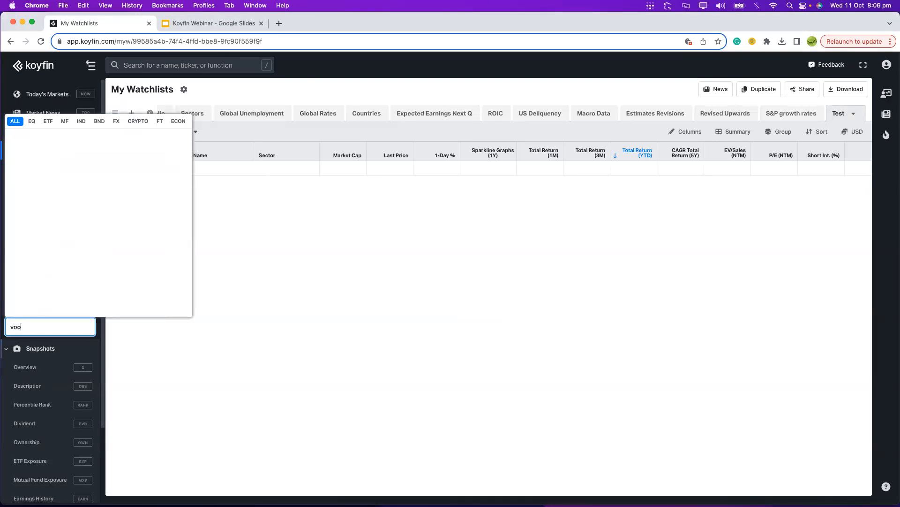
pyautogui.write('o')
pyautogui.click(66, 175)
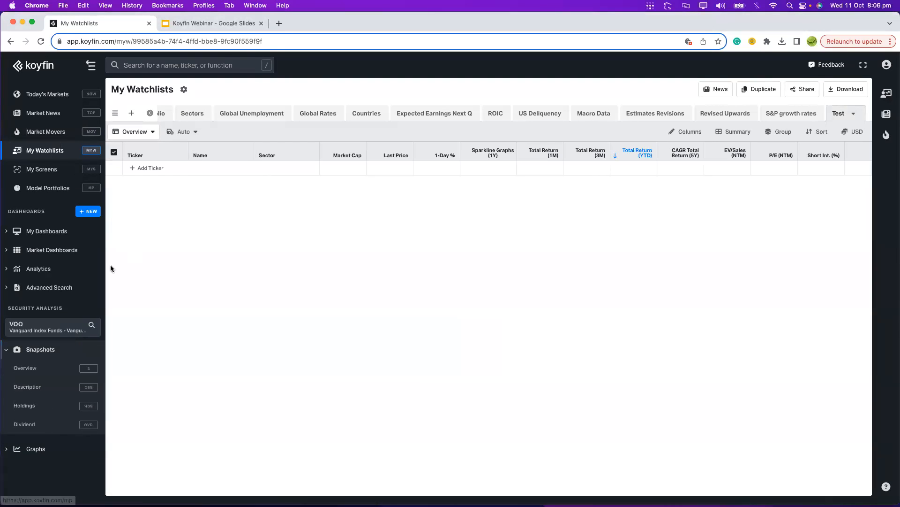
pyautogui.click(27, 405)
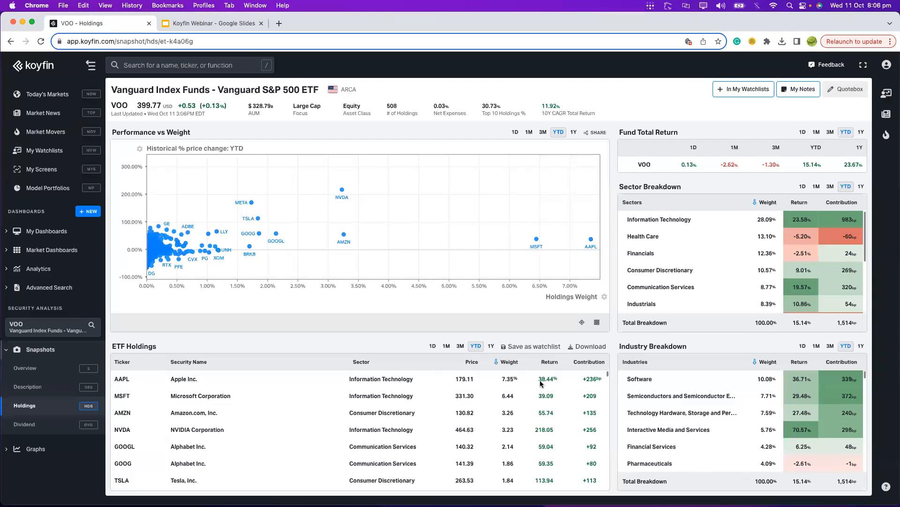
pyautogui.click(537, 348)
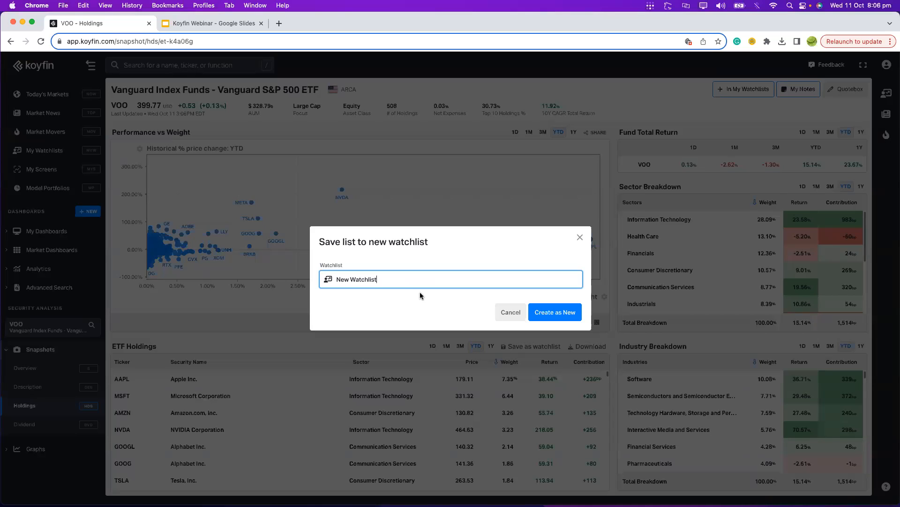
pyautogui.click(509, 312)
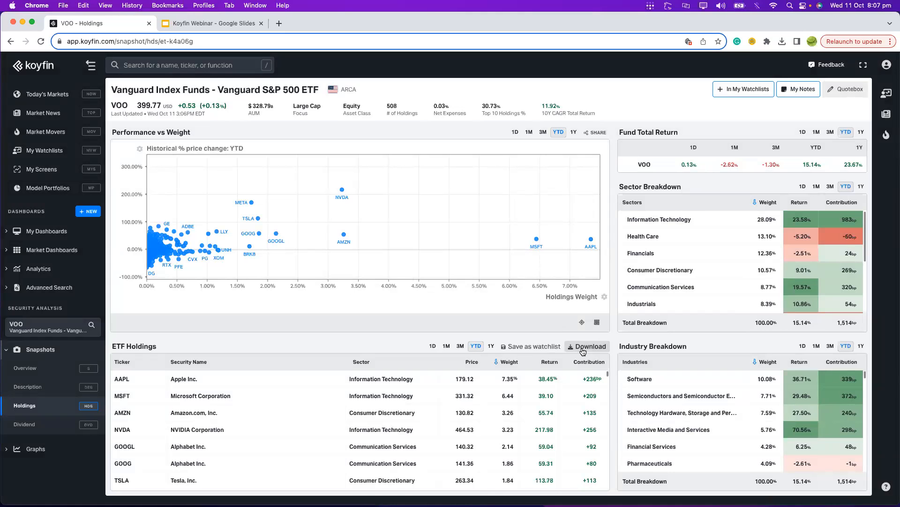
# Paste the copied ticker list into the securities import of the Test watchlist and run the ticker matching.
pyautogui.click(65, 154)
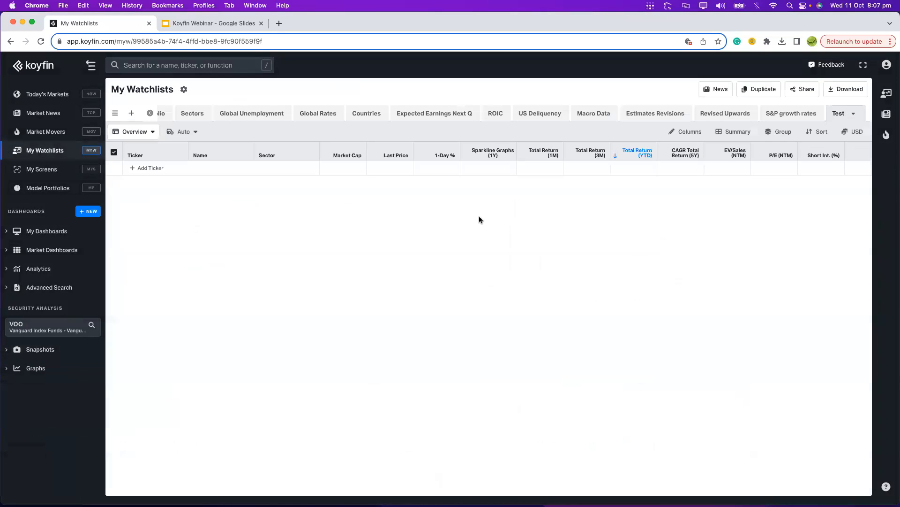
pyautogui.click(148, 171)
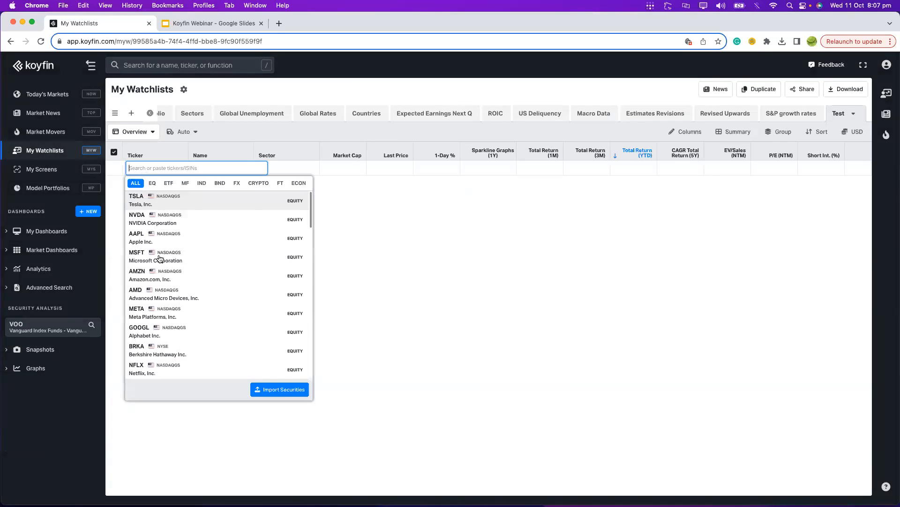
pyautogui.click(283, 392)
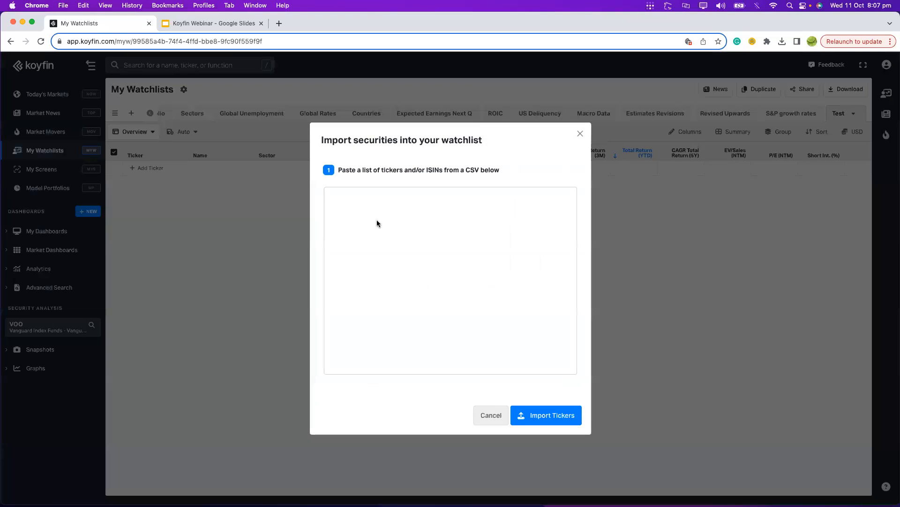
pyautogui.press('super+v')
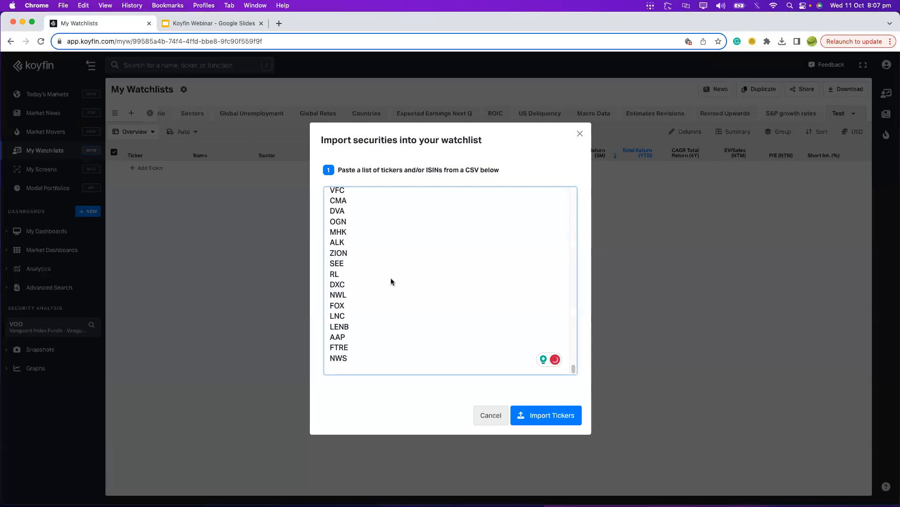
pyautogui.scroll(3, 391, 282)
pyautogui.scroll(5, 391, 282)
pyautogui.click(523, 409)
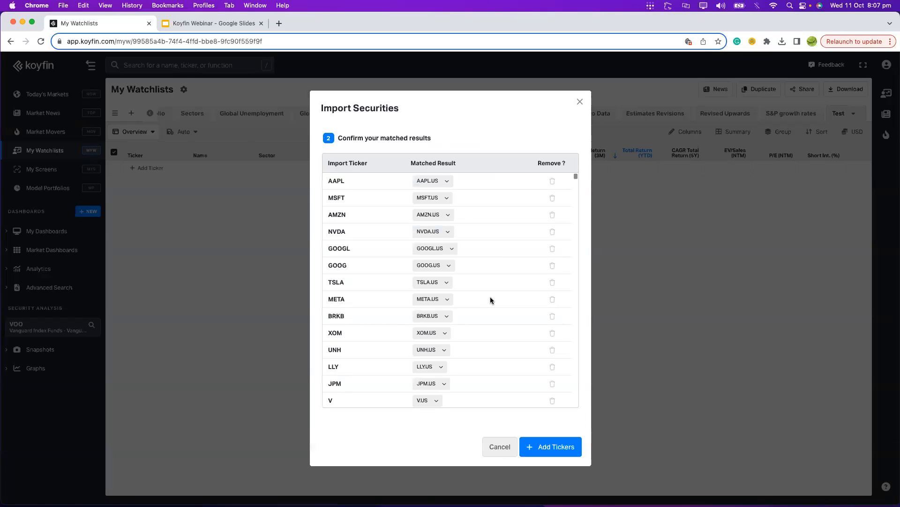
# Review the matched results, add all tickers to the Test watchlist, and check which views it offers.
pyautogui.scroll(-10, 449, 300)
pyautogui.scroll(-15, 449, 302)
pyautogui.scroll(-15, 451, 317)
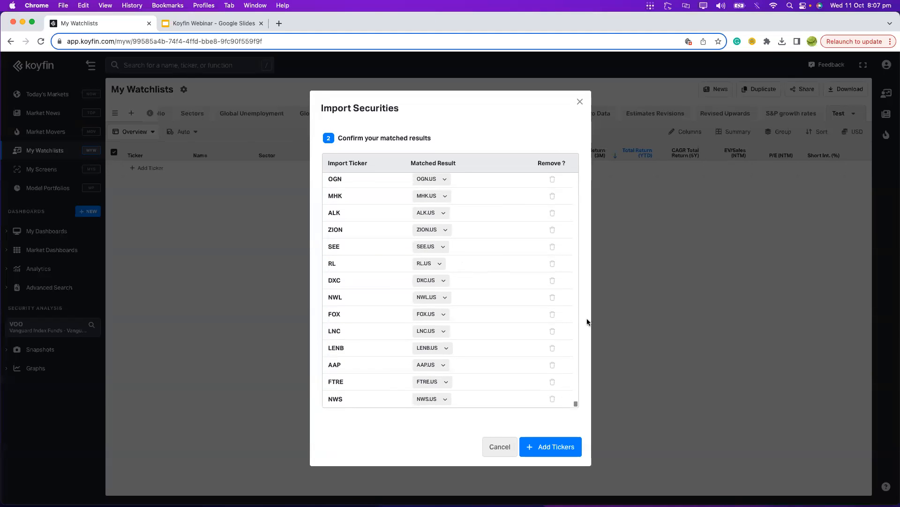
pyautogui.click(562, 447)
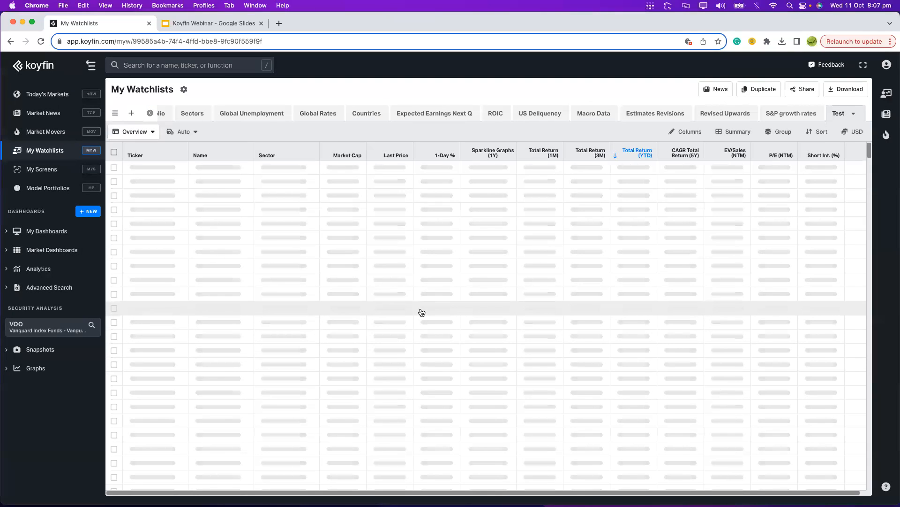
pyautogui.scroll(-5, 408, 281)
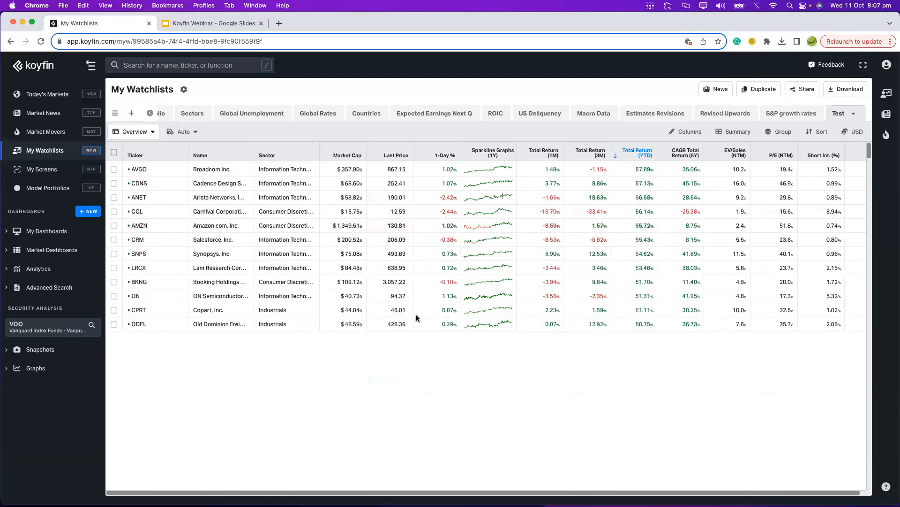
pyautogui.click(149, 130)
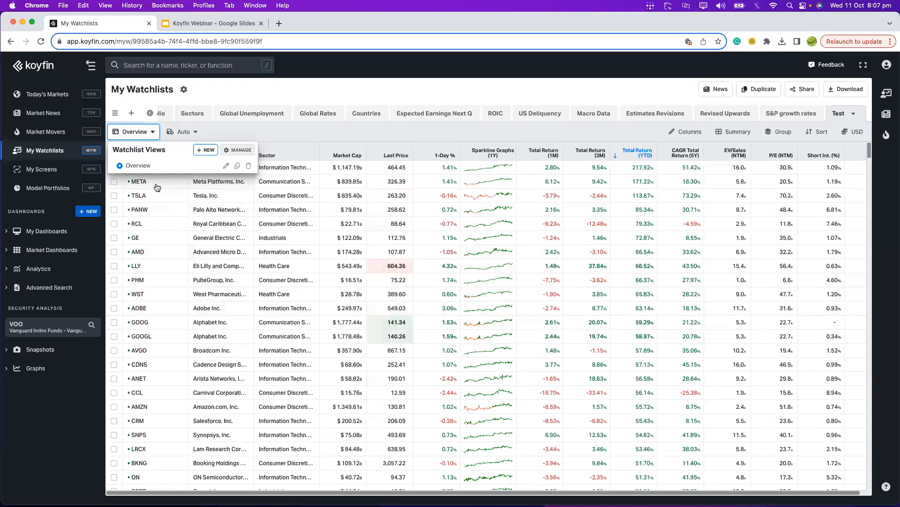
# Duplicate the Occasio Cap watchlist as a new watchlist named Test 2.
pyautogui.click(148, 114)
pyautogui.click(146, 114)
pyautogui.click(148, 114)
pyautogui.click(147, 114)
pyautogui.click(148, 115)
pyautogui.click(149, 114)
pyautogui.click(159, 114)
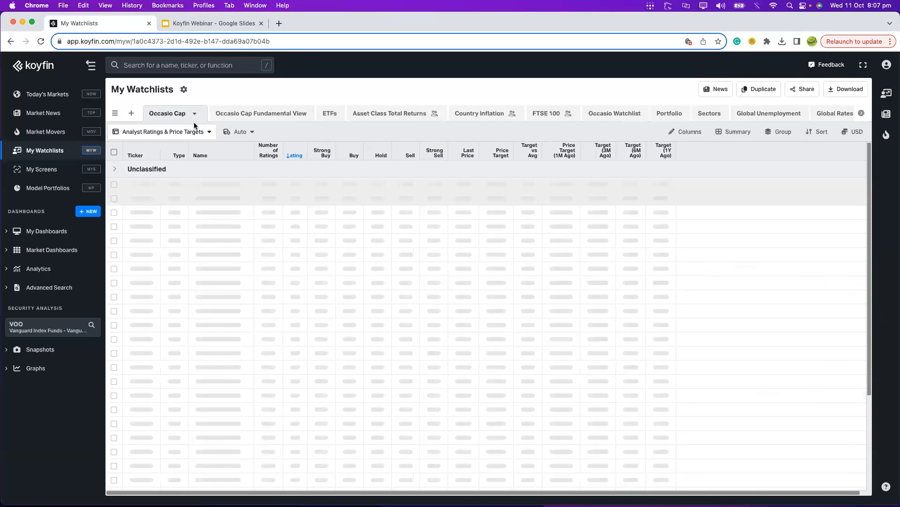
pyautogui.click(747, 94)
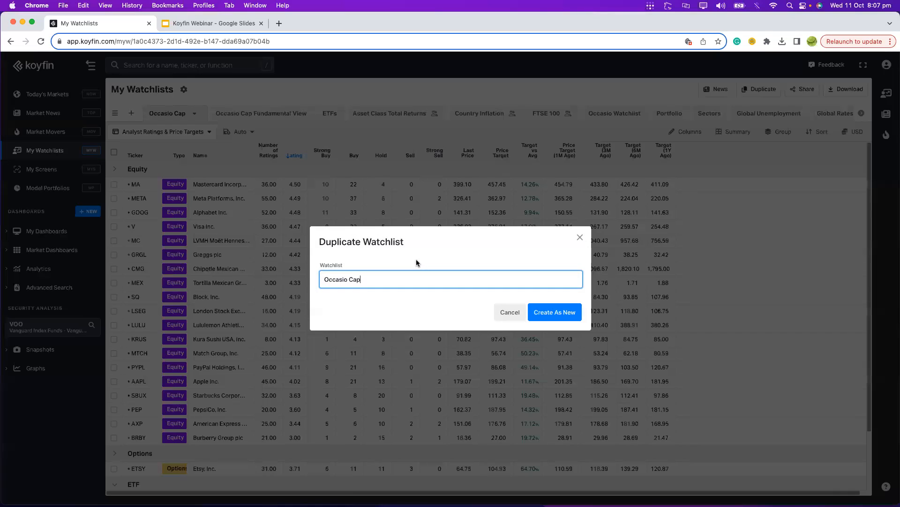
pyautogui.press('super+a')
pyautogui.write('Te')
pyautogui.click(555, 312)
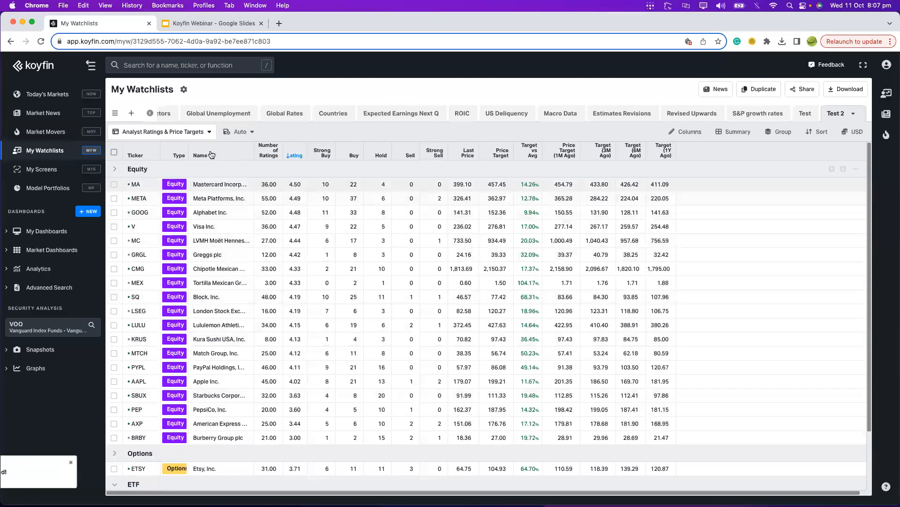
# Keep the Analyst Ratings & Price Targets view for Test 2 and bulk-delete all its securities.
pyautogui.click(208, 132)
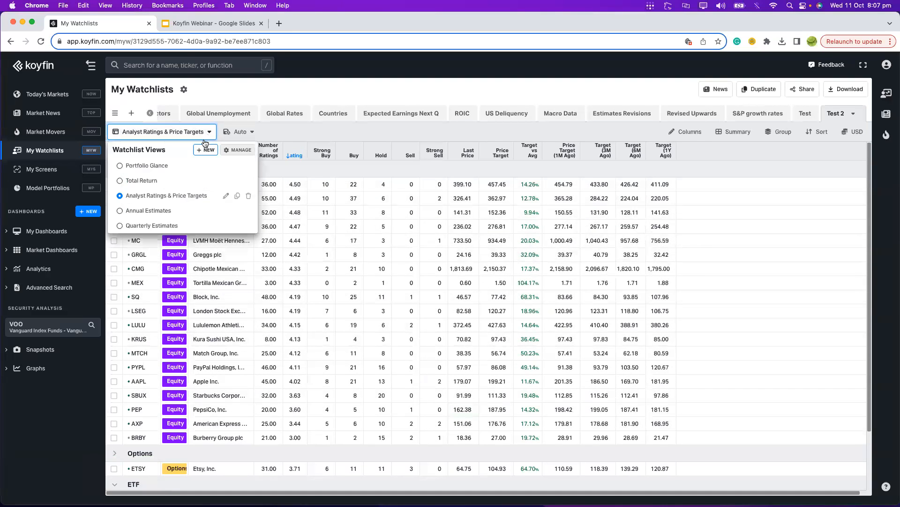
pyautogui.click(204, 196)
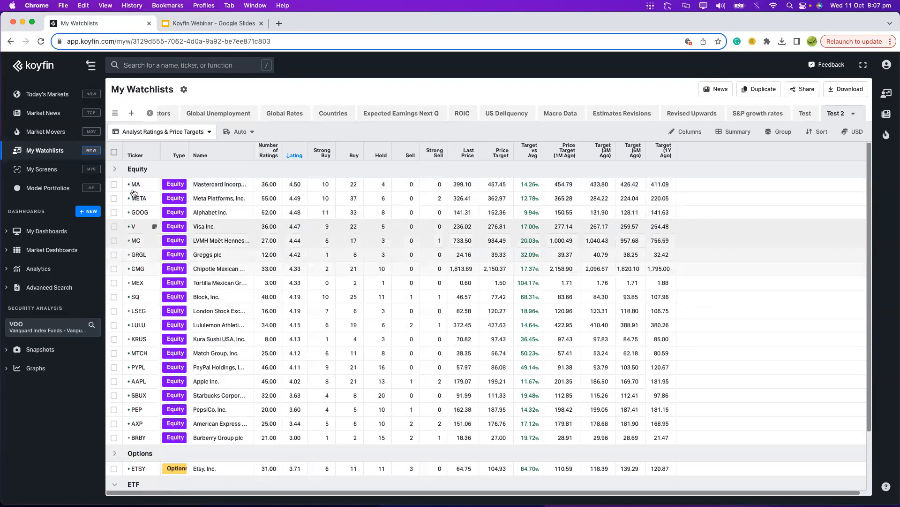
pyautogui.click(114, 153)
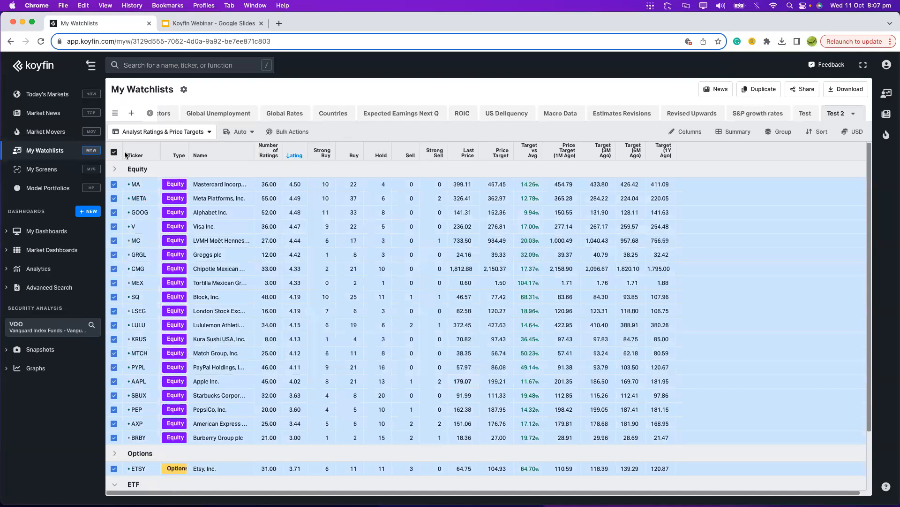
pyautogui.click(276, 131)
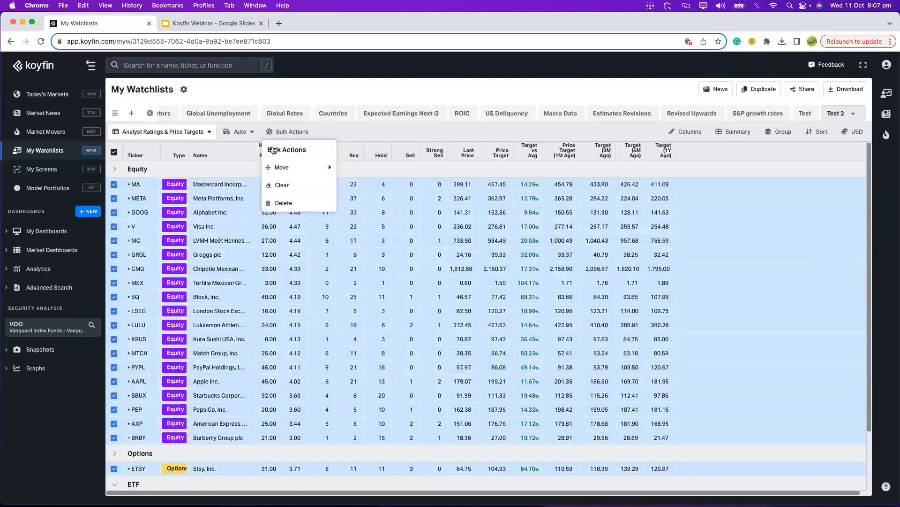
pyautogui.click(282, 203)
pyautogui.click(546, 299)
# Import the copied ticker list into the emptied Test 2 watchlist and add all matched tickers.
pyautogui.click(155, 169)
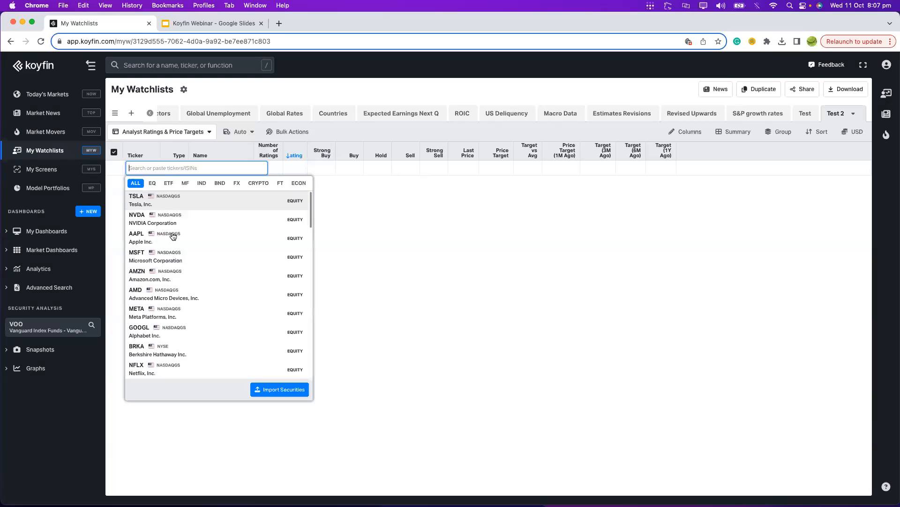
pyautogui.click(263, 390)
pyautogui.click(387, 229)
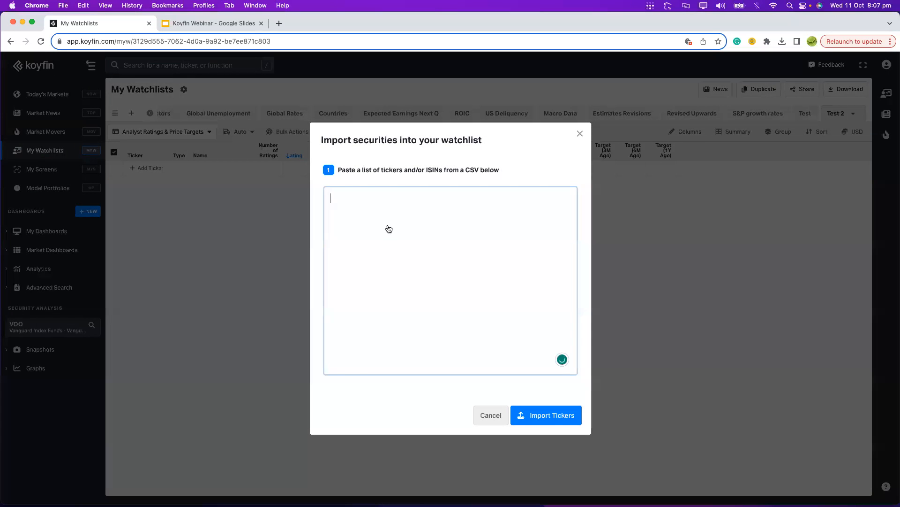
pyautogui.press('cmd+v')
pyautogui.click(537, 411)
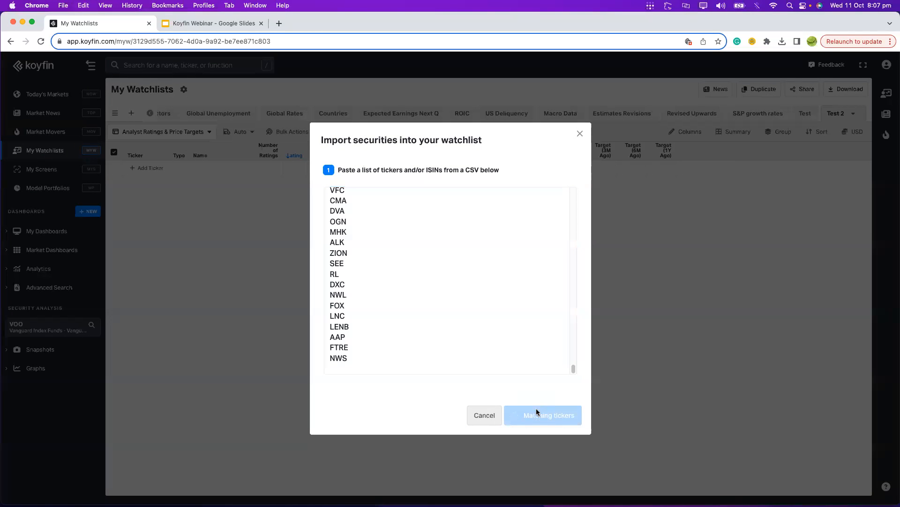
pyautogui.click(546, 444)
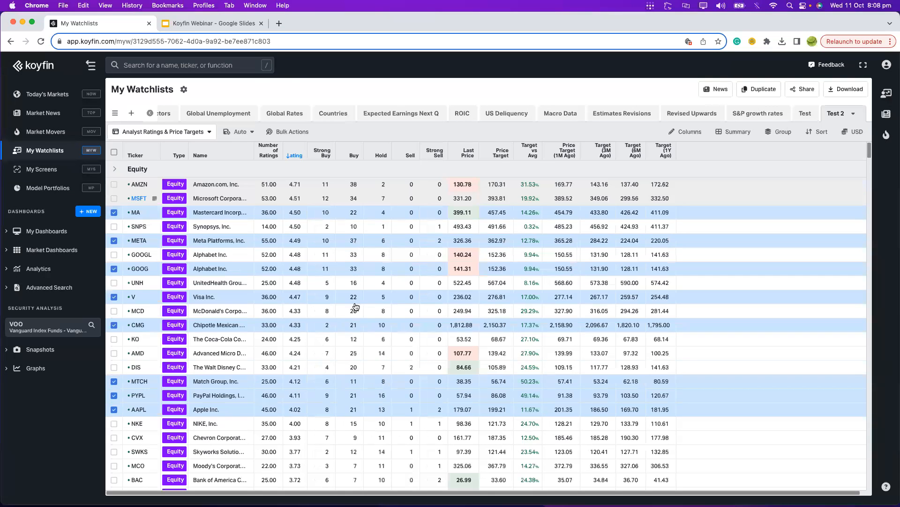
# Check the views available in Test 2, staying on Analyst Ratings & Price Targets, and clear the row selection.
pyautogui.click(209, 131)
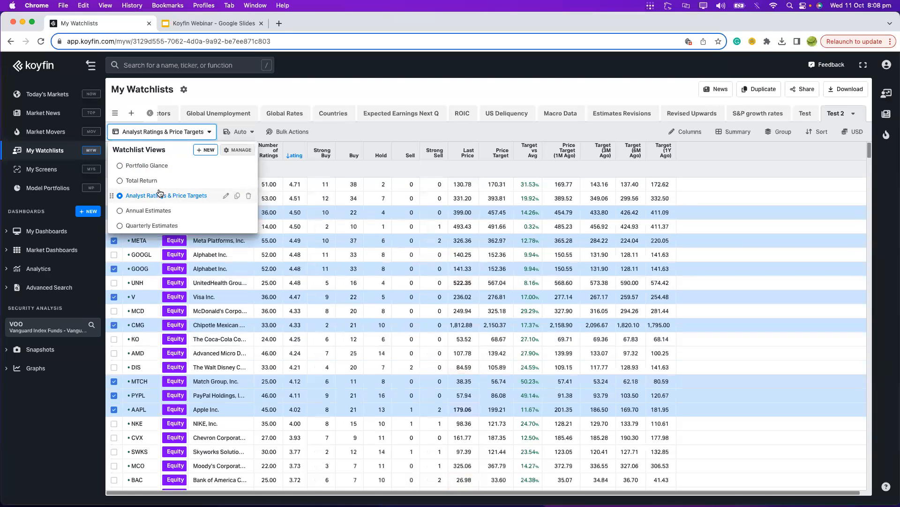
pyautogui.click(159, 194)
pyautogui.click(115, 152)
pyautogui.click(115, 153)
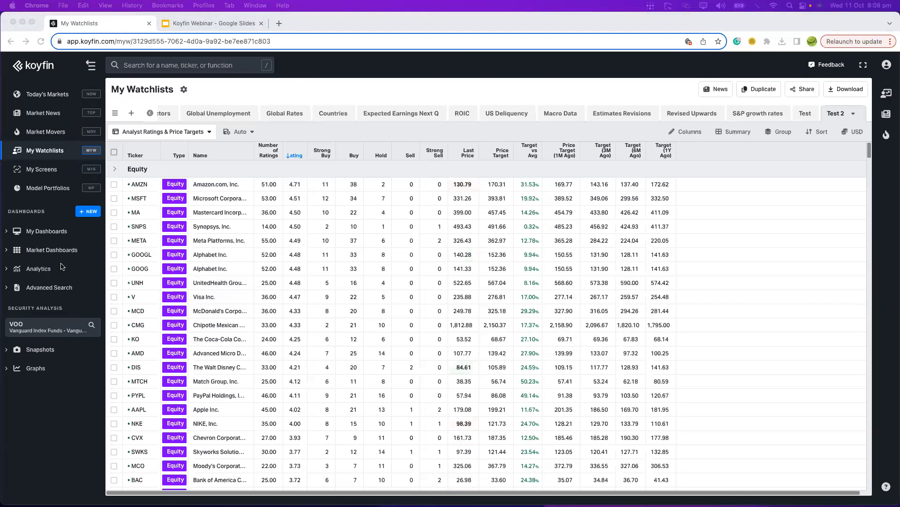
# Open the ETFs watchlist and look through its funds and their data columns.
pyautogui.click(149, 113)
pyautogui.click(149, 113)
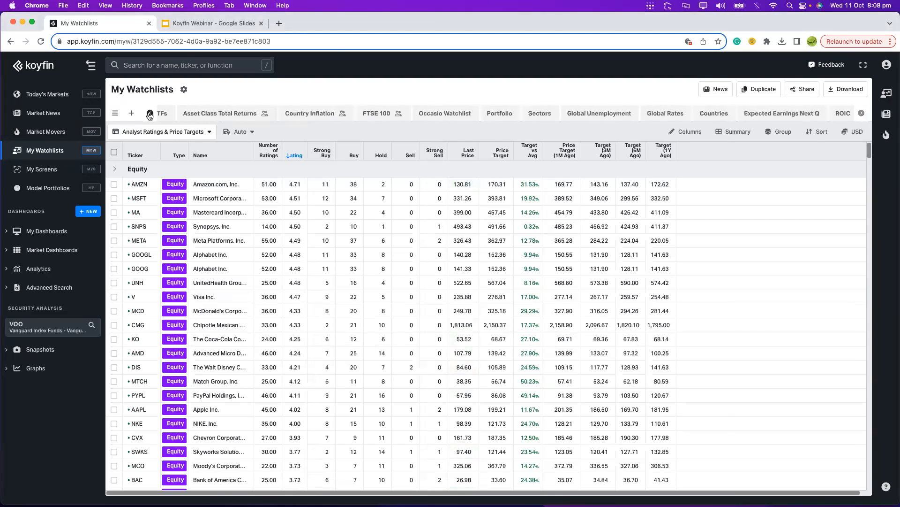
pyautogui.click(316, 113)
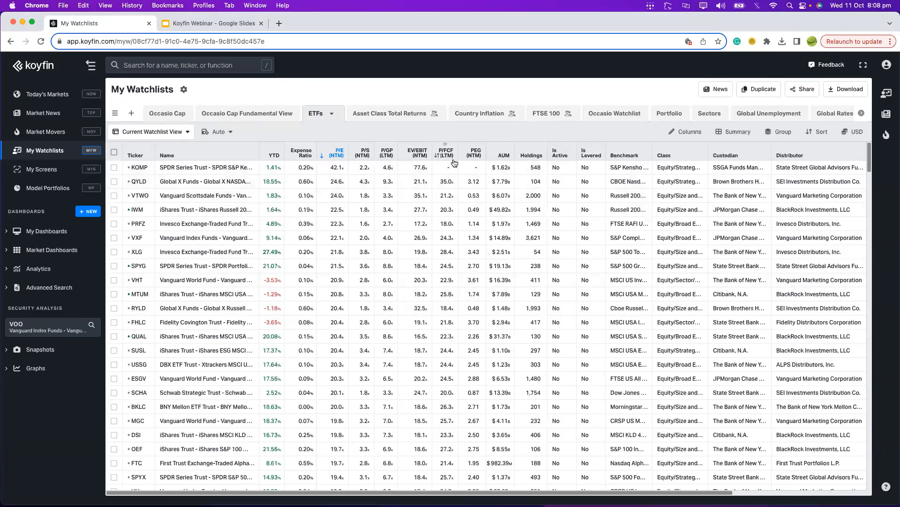
pyautogui.scroll(-10, 441, 235)
pyautogui.scroll(6, 427, 359)
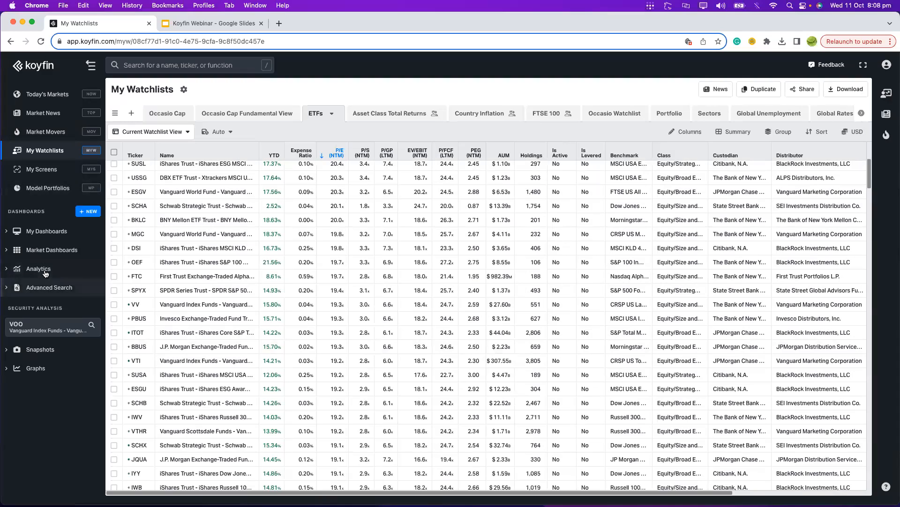
# Load the NasdaqGS-listed AAPL for security analysis, open its Percentile Rank snapshot, and look through the fundamentals ranks.
pyautogui.click(43, 351)
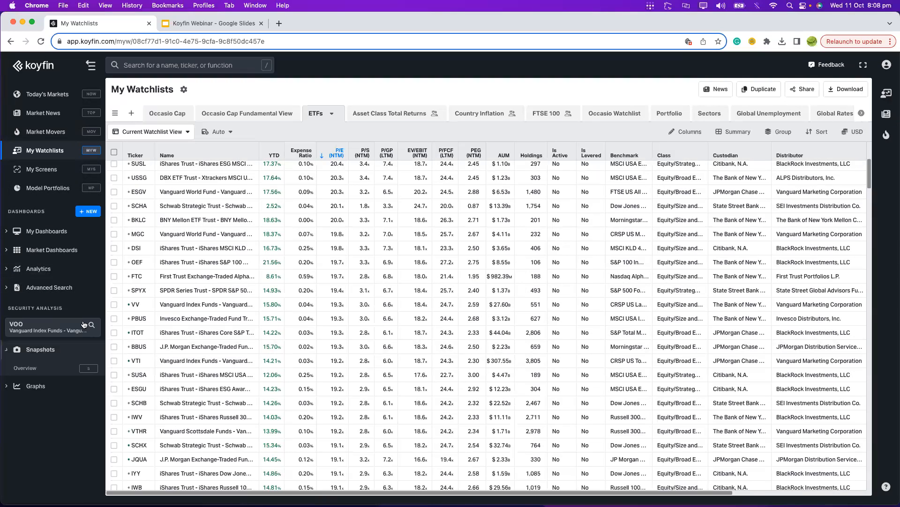
pyautogui.click(51, 321)
pyautogui.write('aapl')
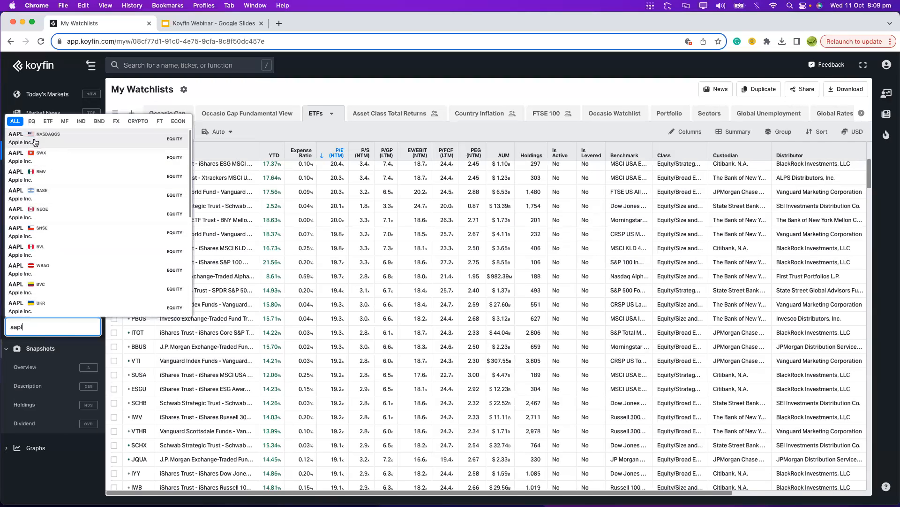
pyautogui.click(34, 142)
pyautogui.click(32, 405)
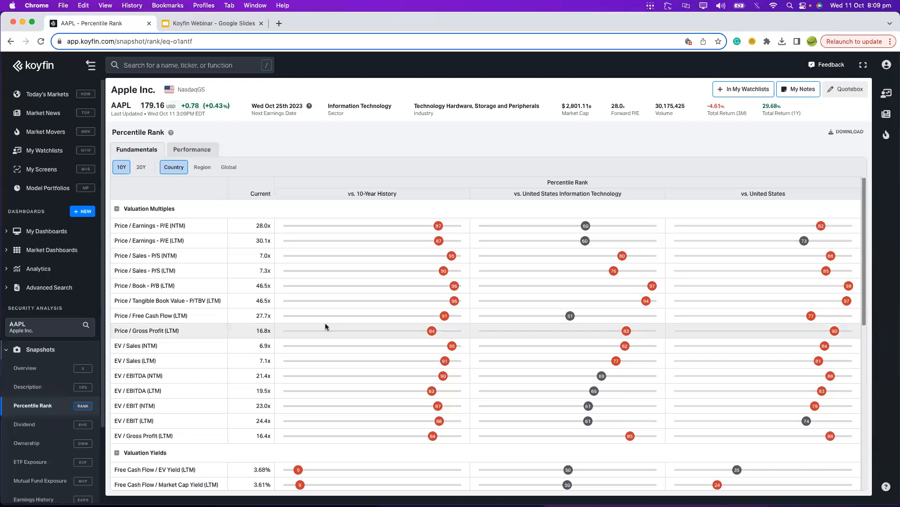
pyautogui.scroll(-1, 327, 331)
pyautogui.scroll(-8, 328, 330)
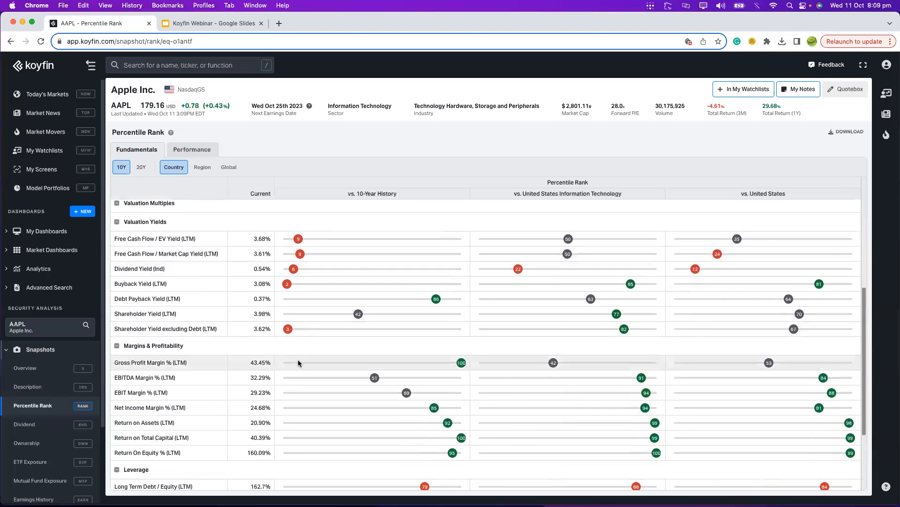
pyautogui.scroll(9, 301, 356)
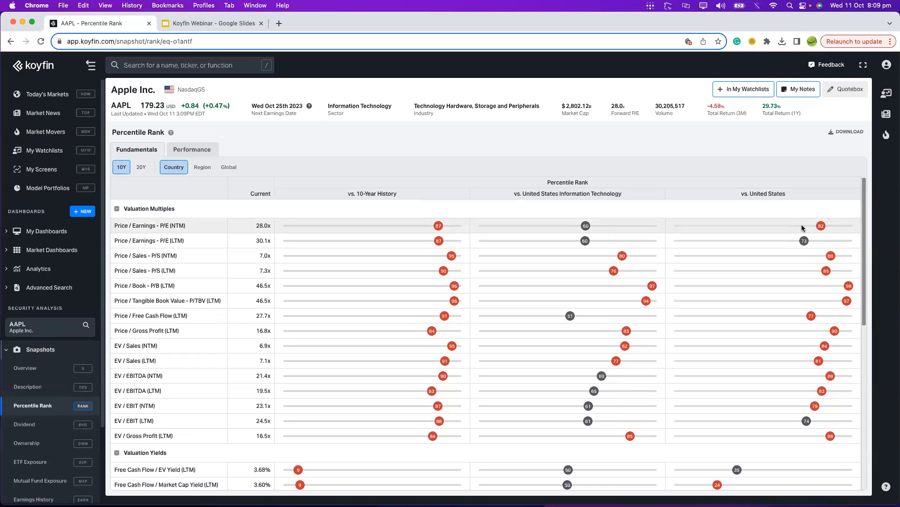
# Compare Apple's fundamentals ranks against 20-year history, check the Performance ranks, and return to the 10Y Fundamentals ranks.
pyautogui.click(141, 167)
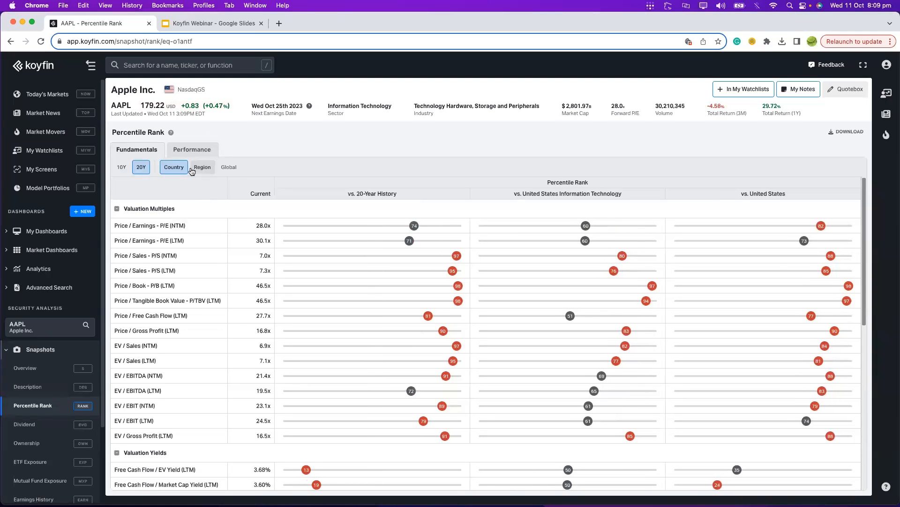
pyautogui.click(204, 149)
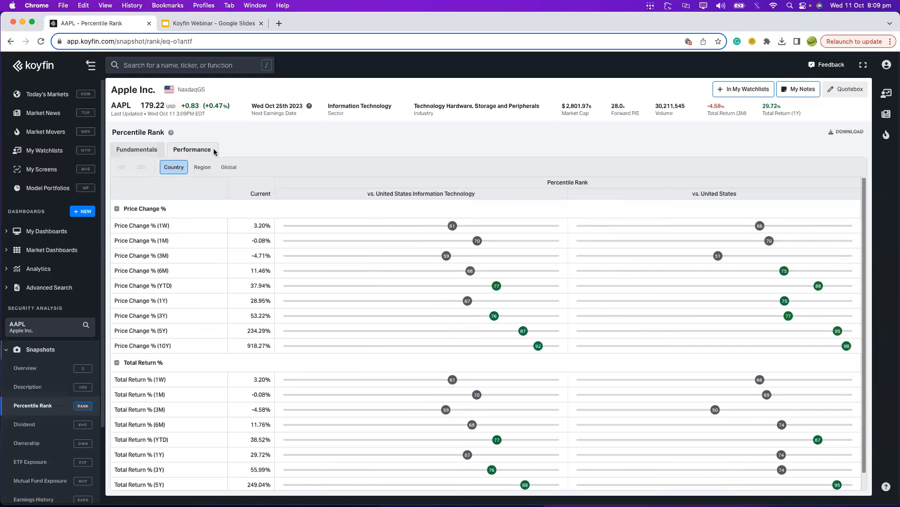
pyautogui.click(136, 150)
pyautogui.click(121, 167)
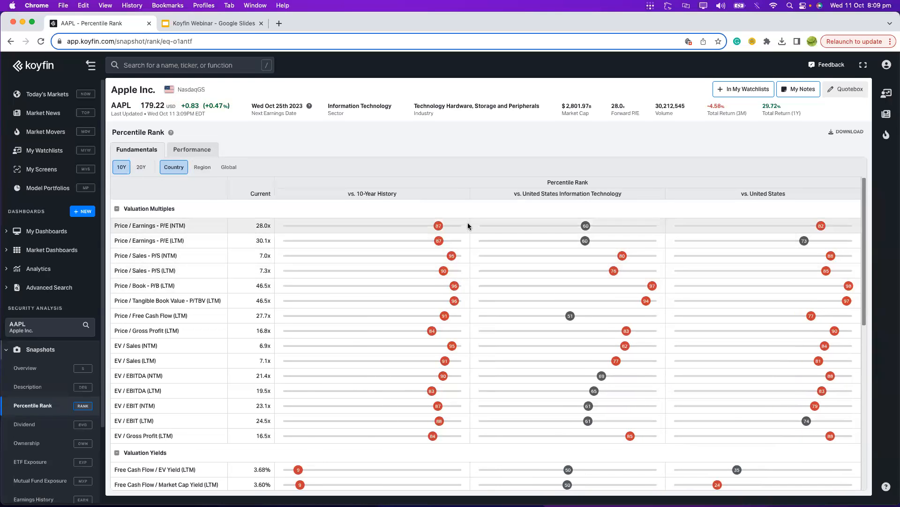
# Examine Apple's percentile ranks for valuation yields and for margins and profitability.
pyautogui.scroll(-5, 443, 280)
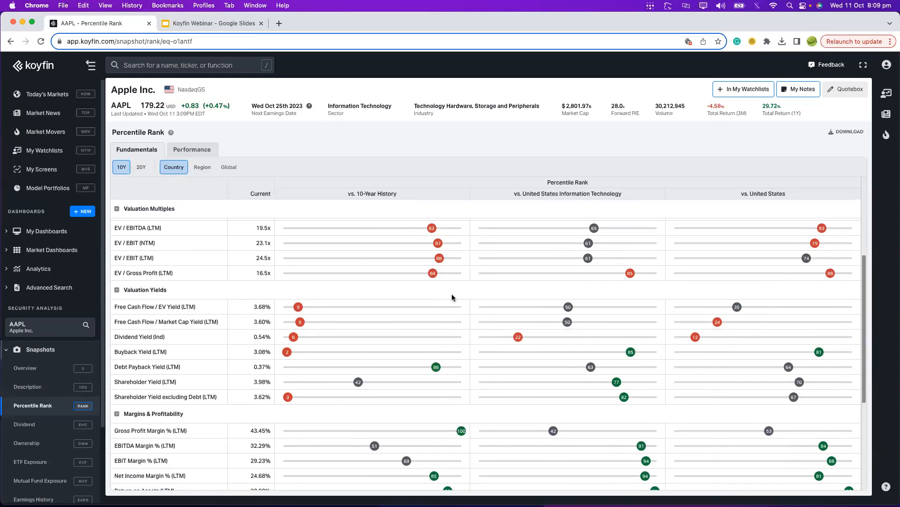
pyautogui.scroll(-2, 451, 295)
pyautogui.scroll(-1, 454, 311)
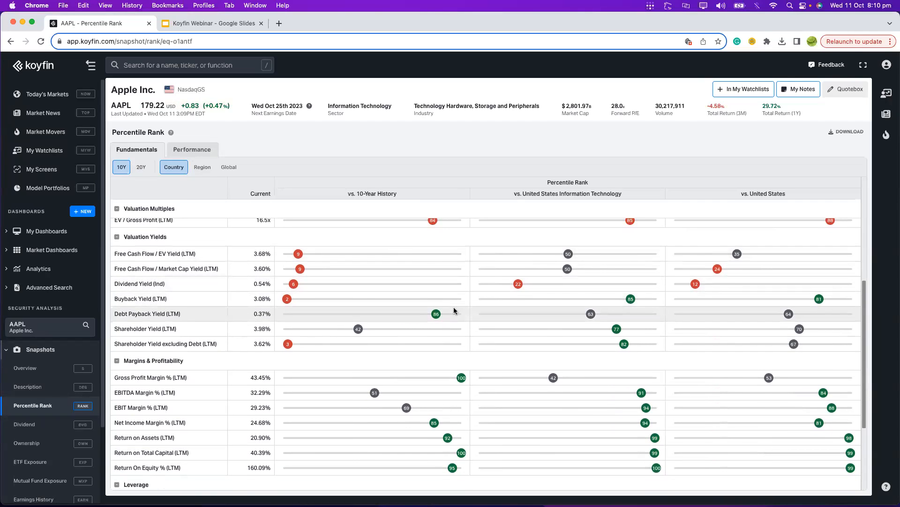
# Finish viewing Apple's margin and leverage ranks, and load the NasdaqGS-listed PYPL in the Percentile Rank snapshot.
pyautogui.scroll(-3, 448, 315)
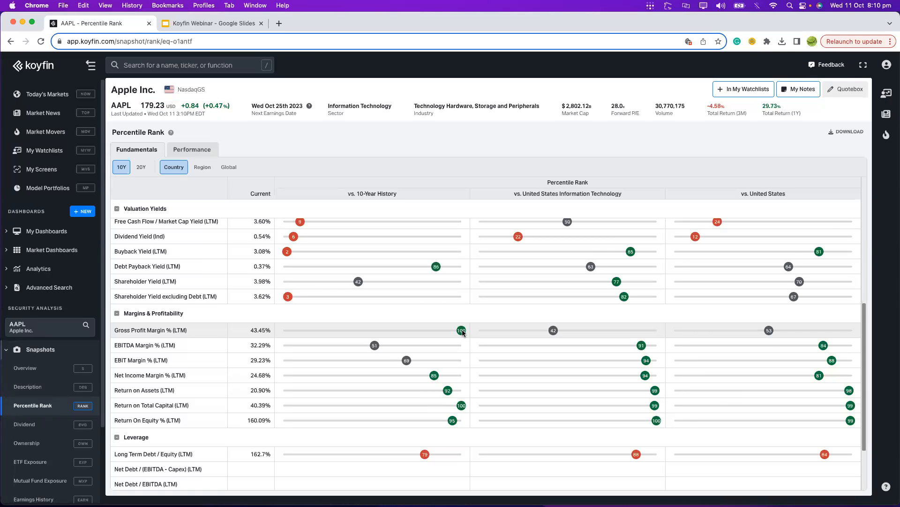
pyautogui.scroll(5, 462, 331)
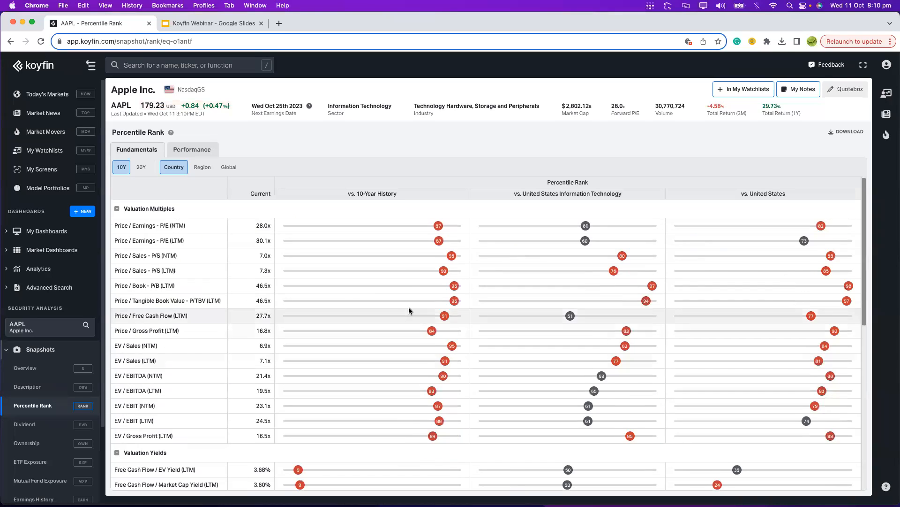
pyautogui.click(51, 328)
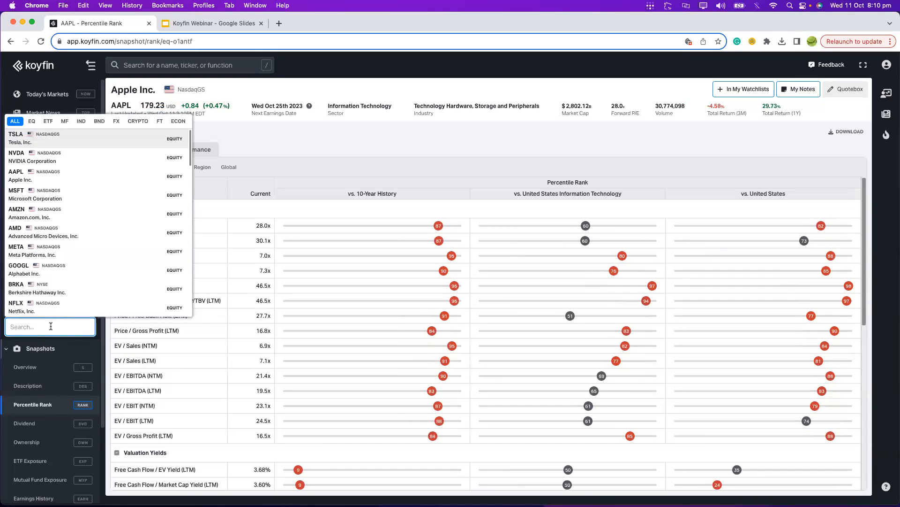
pyautogui.write('pypl')
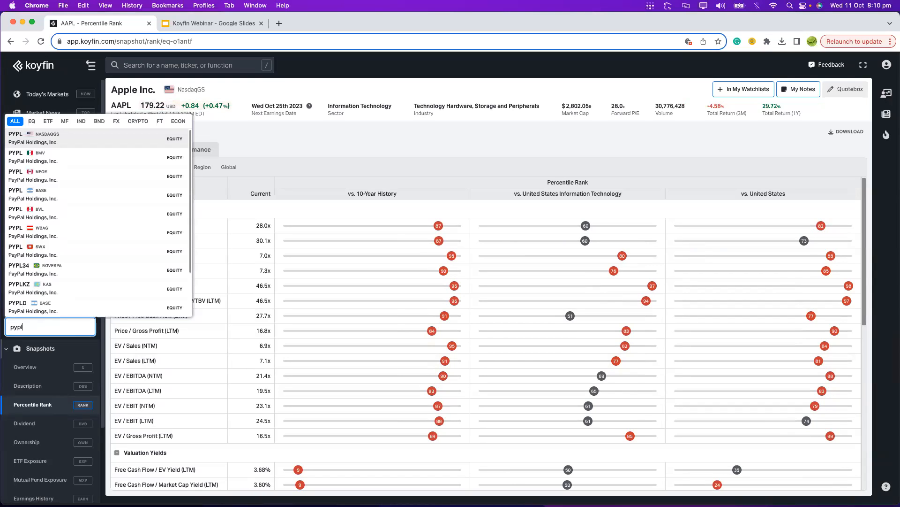
pyautogui.click(56, 141)
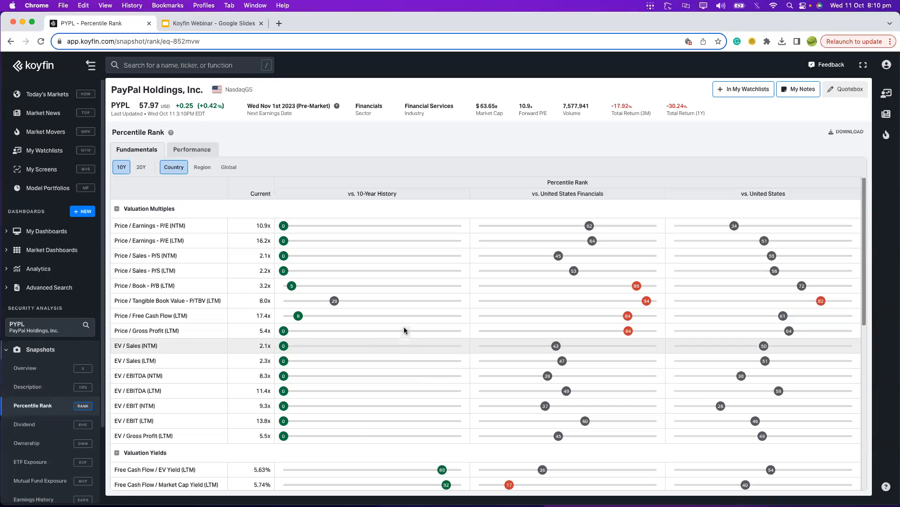
# Open the Big 7 Portfolio model portfolio for editing and check the date choices for a new allocation.
pyautogui.click(60, 194)
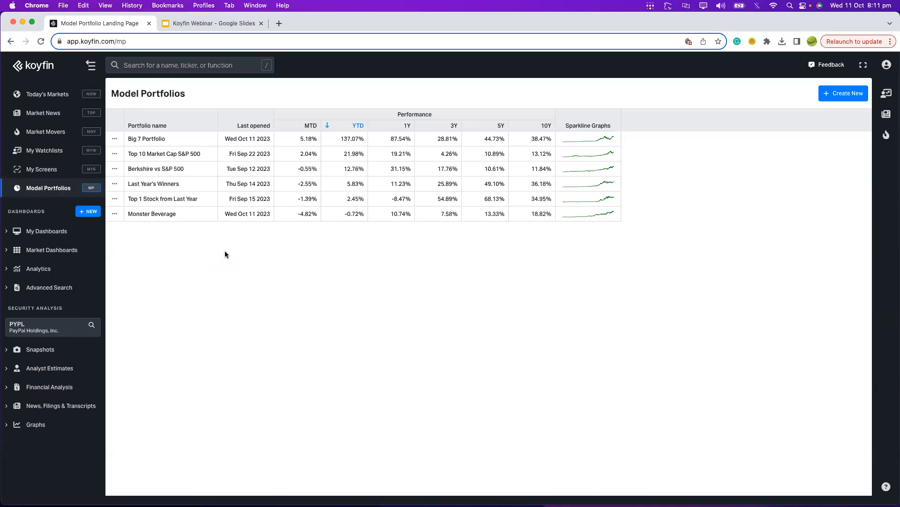
pyautogui.click(158, 140)
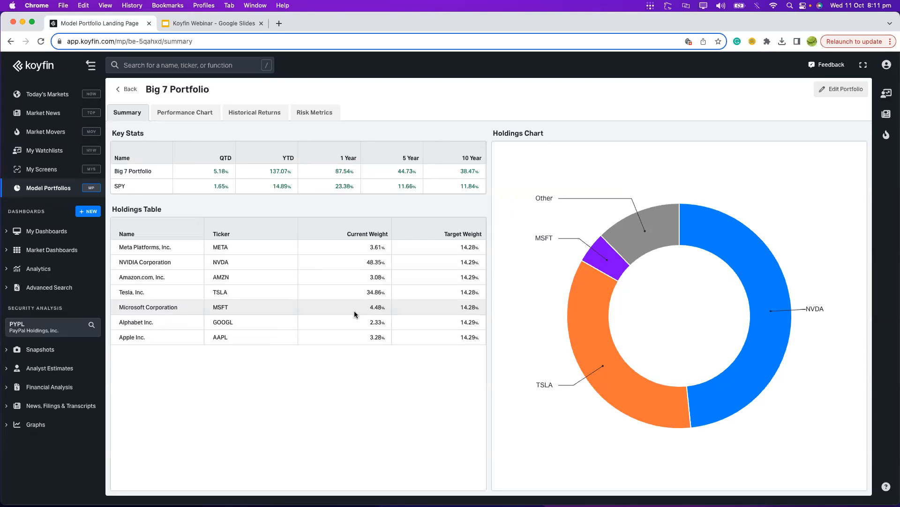
pyautogui.click(842, 89)
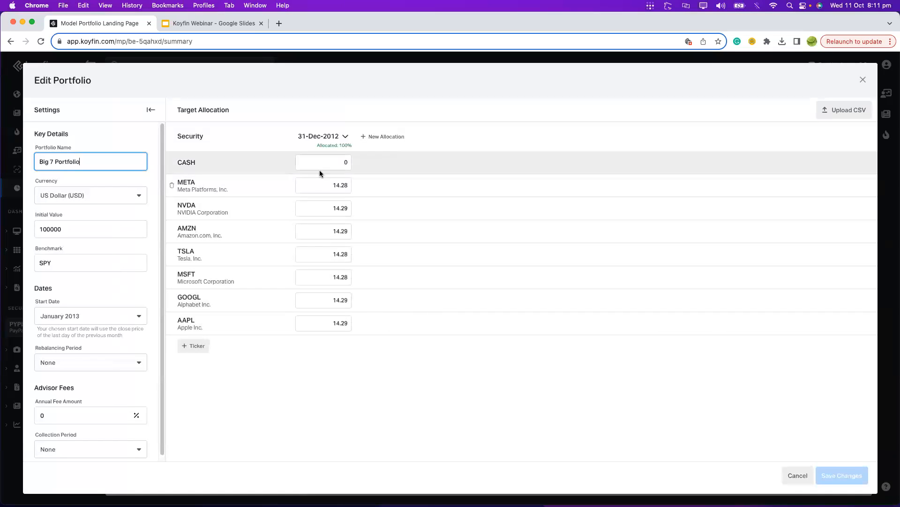
pyautogui.click(387, 140)
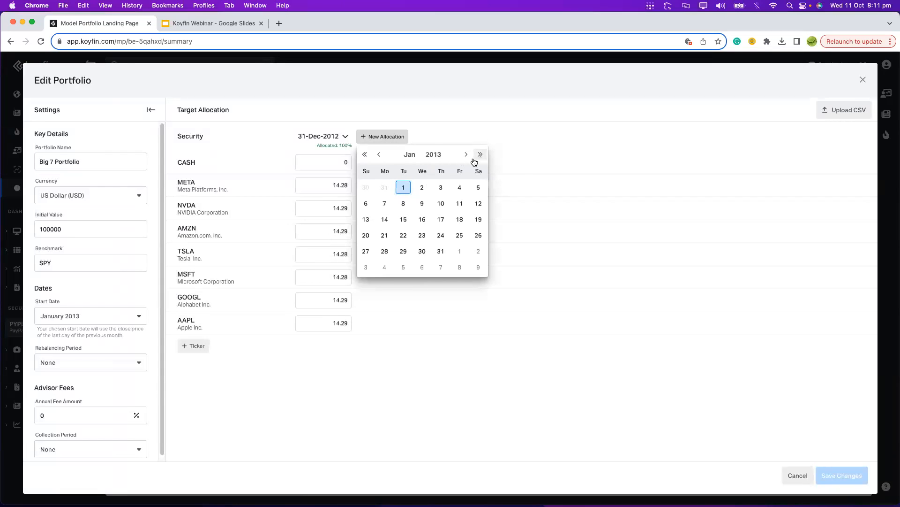
pyautogui.click(305, 125)
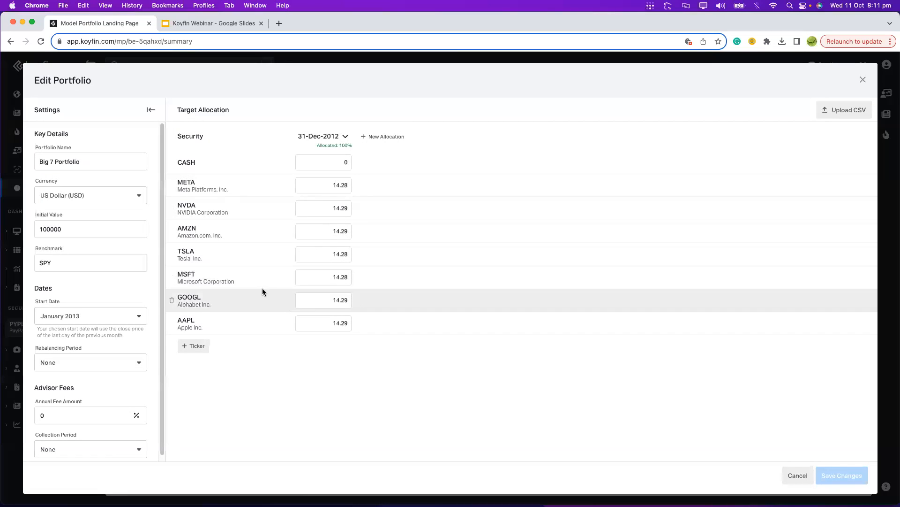
# Review the portfolio's annual fee, collection period and rebalancing period options, and close the editor without saving.
pyautogui.scroll(-1, 88, 347)
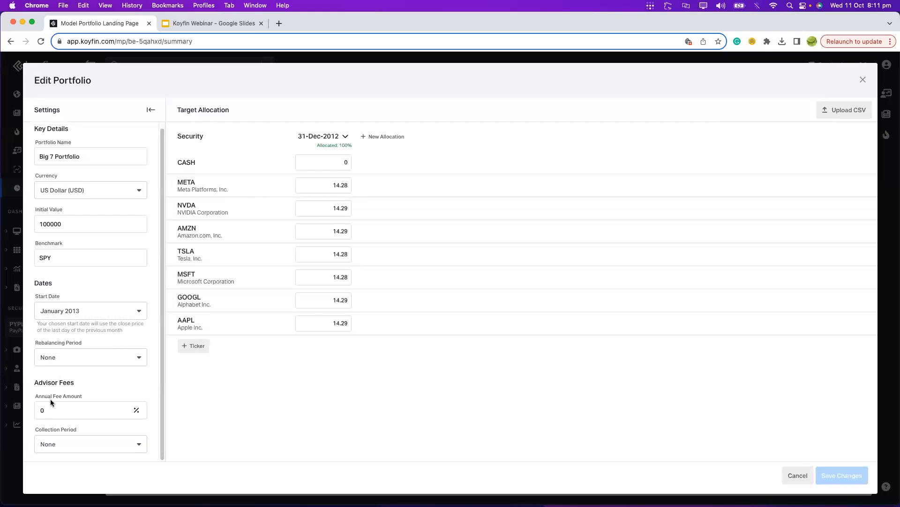
pyautogui.click(67, 410)
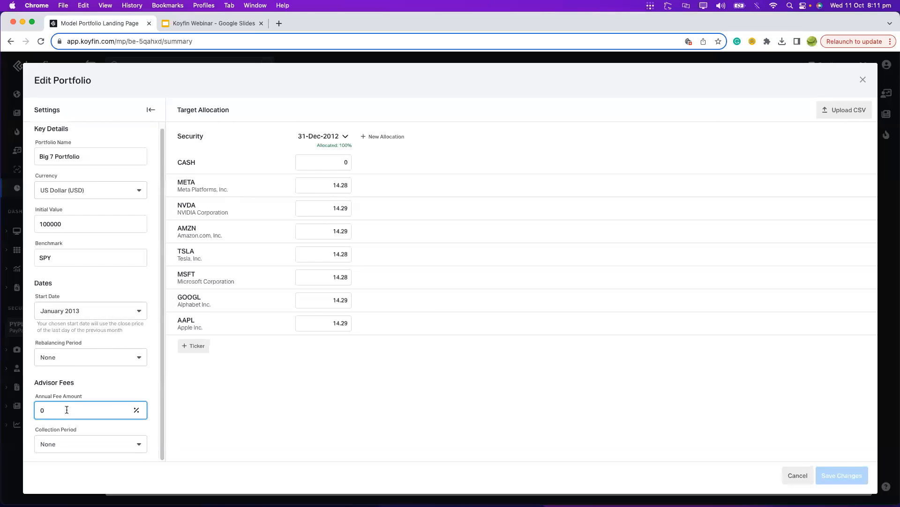
pyautogui.click(66, 443)
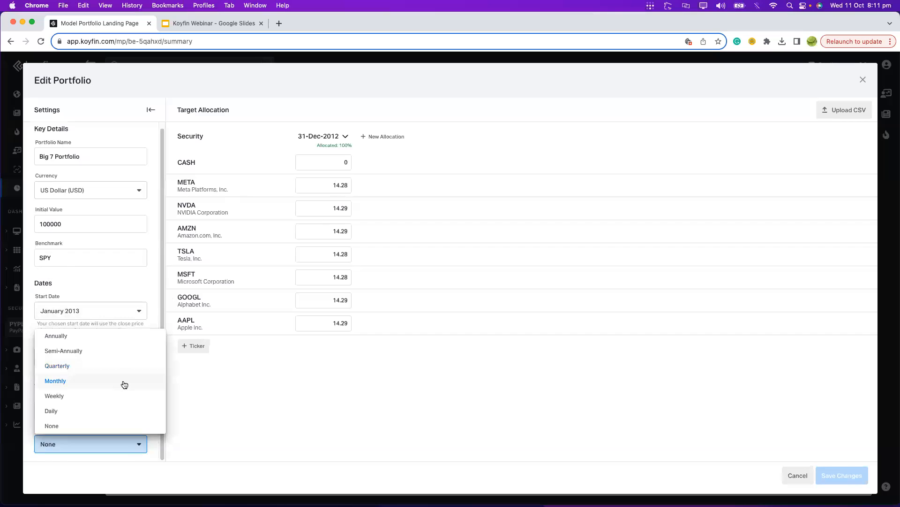
pyautogui.click(226, 381)
pyautogui.click(99, 357)
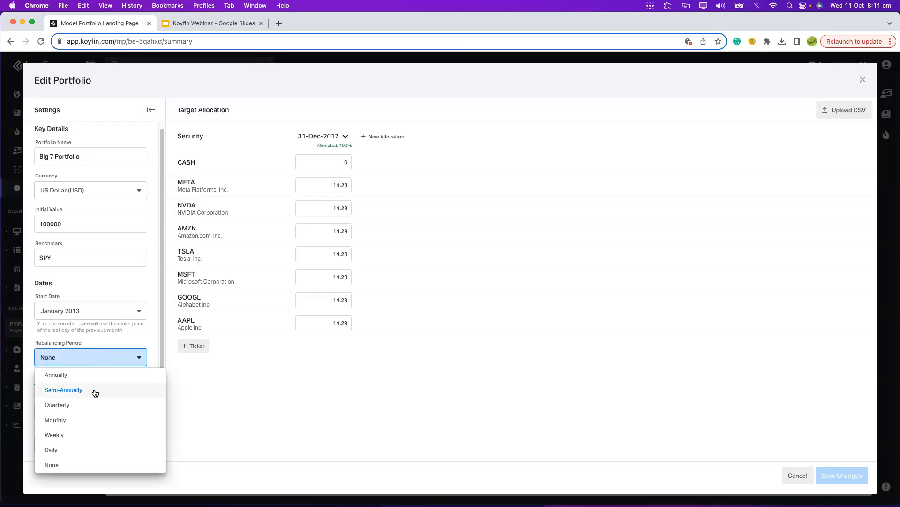
pyautogui.click(250, 381)
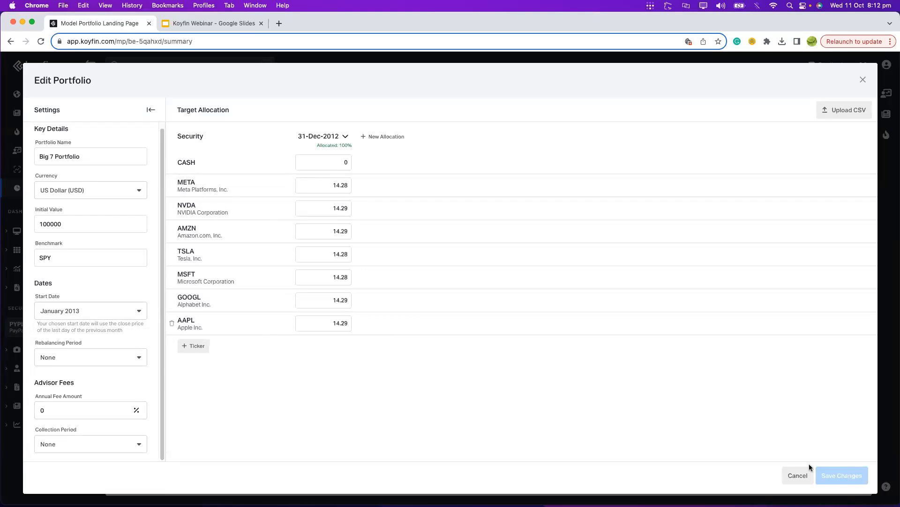
pyautogui.click(863, 80)
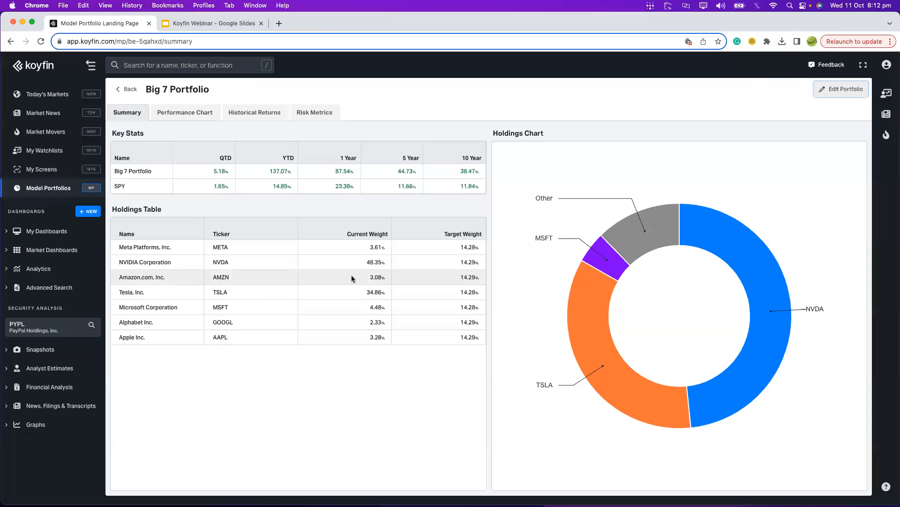
# Examine the Big 7 Portfolio's performance over 10Y and its rolling annual return, including the available return periods.
pyautogui.moveTo(361, 279); pyautogui.dragTo(386, 277)
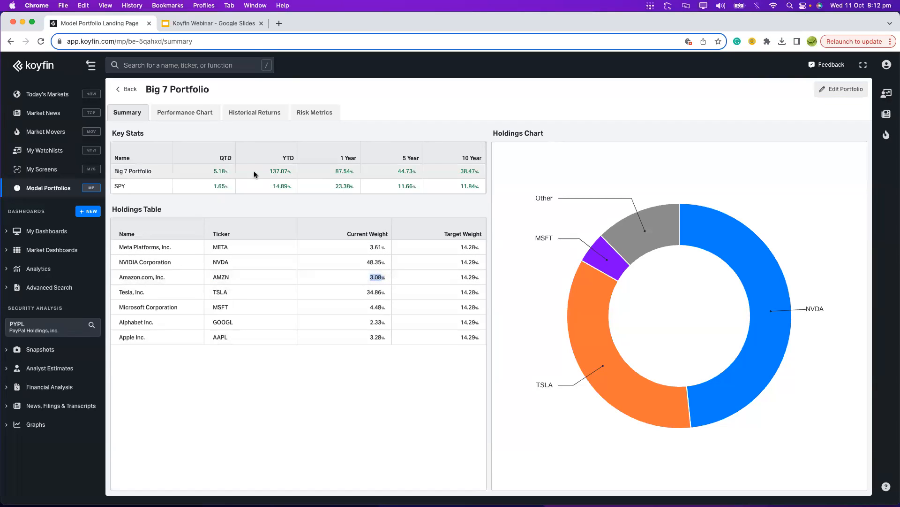
pyautogui.click(199, 115)
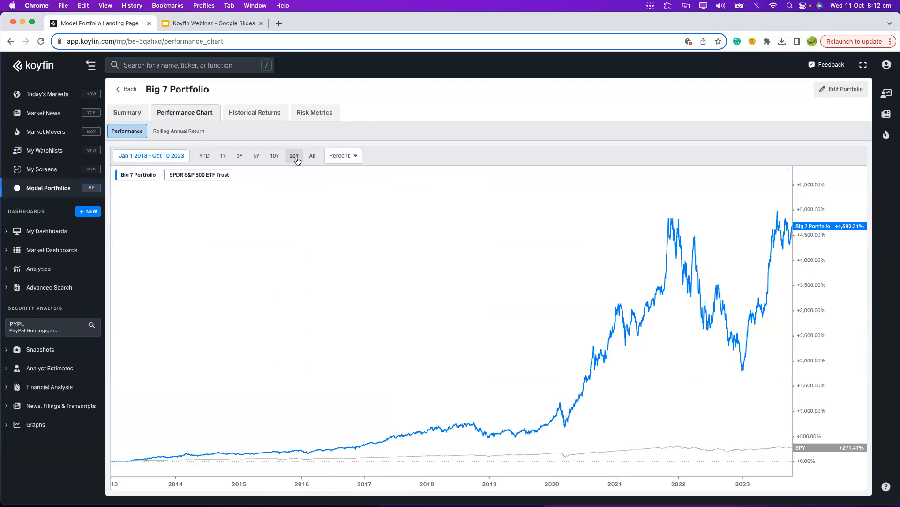
pyautogui.click(275, 156)
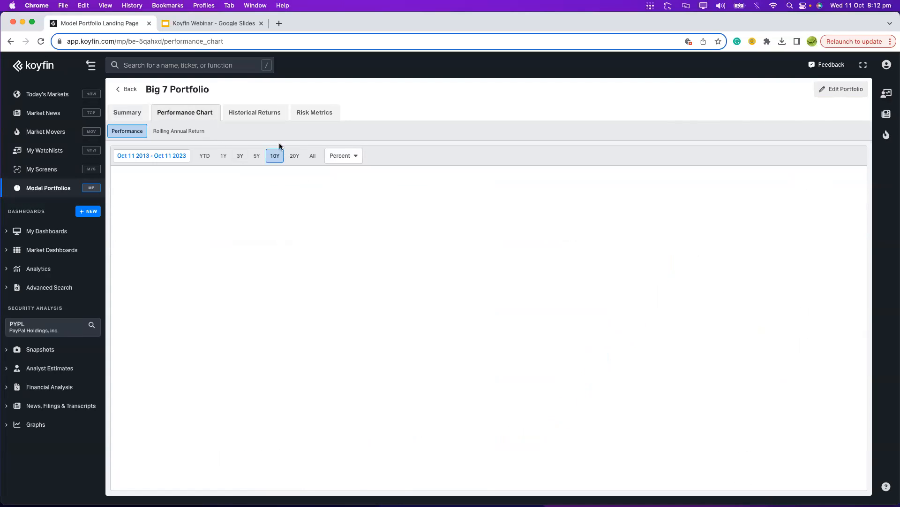
pyautogui.click(197, 134)
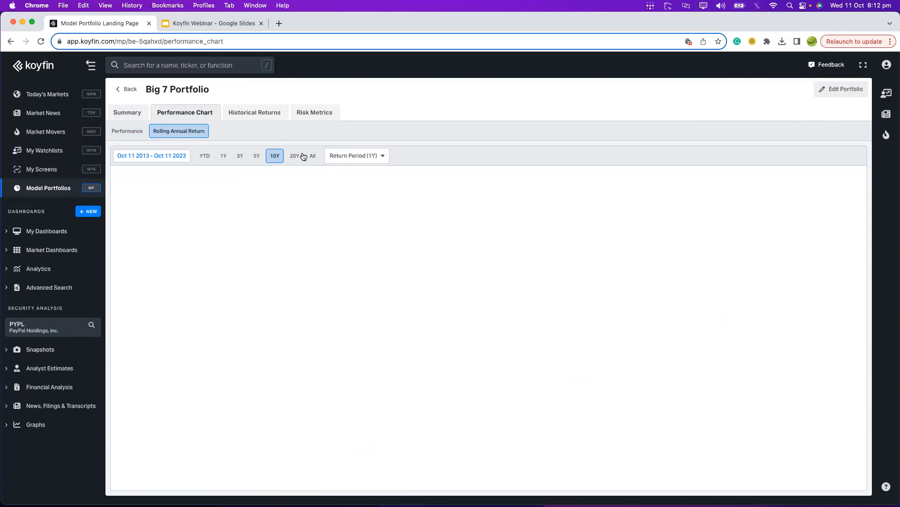
pyautogui.click(345, 156)
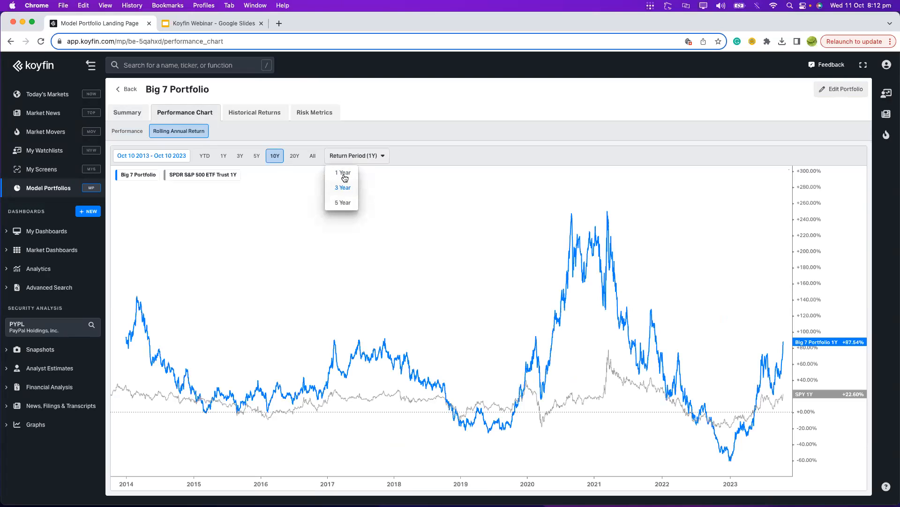
# Review the portfolio's historical returns, comparing the Portfolio, Benchmark and Net versions of the monthly returns.
pyautogui.click(255, 112)
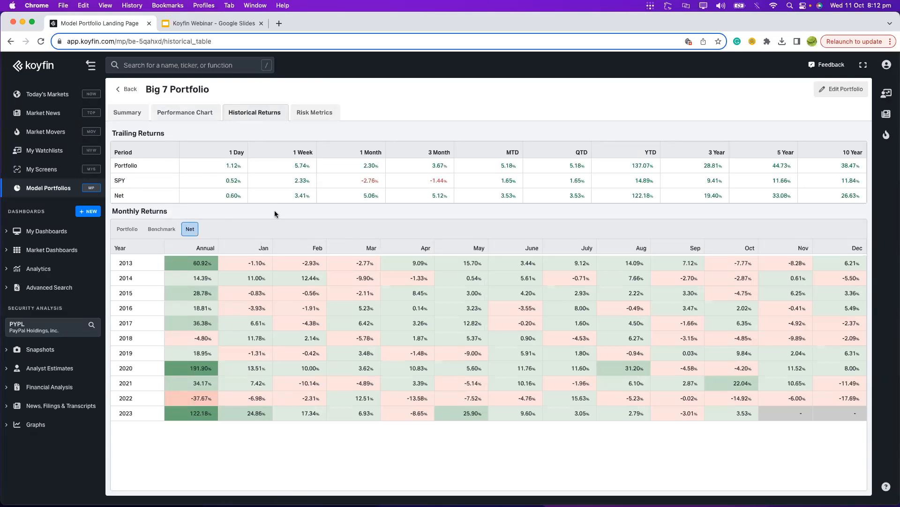
pyautogui.click(127, 228)
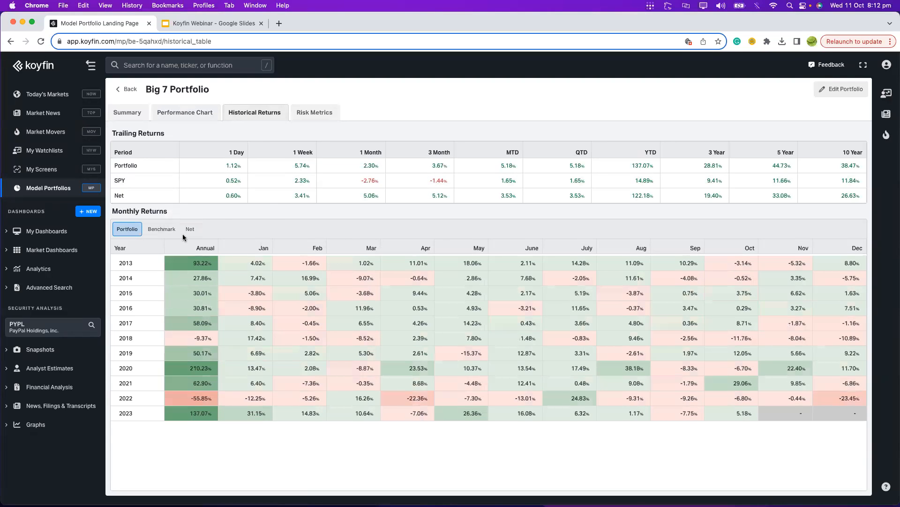
pyautogui.click(161, 229)
pyautogui.click(193, 229)
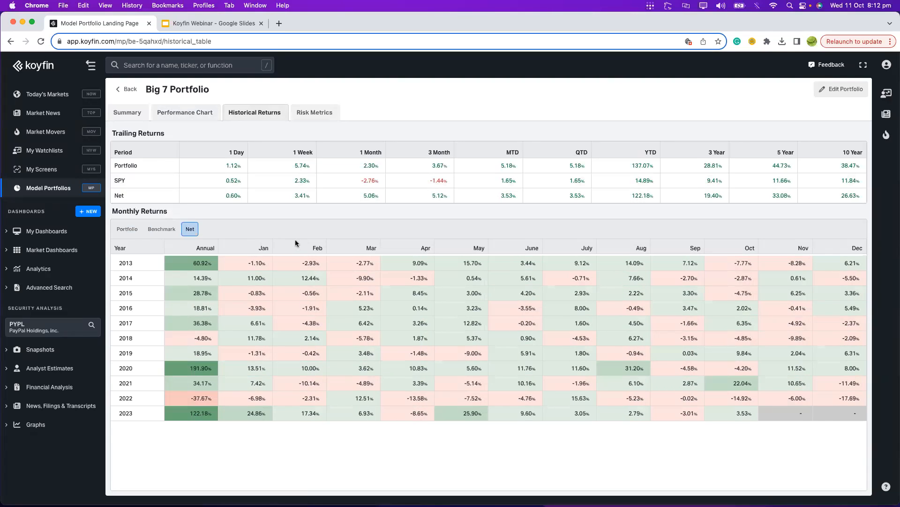
# Examine the portfolio's risk metrics and top drawdowns, and return to its summary.
pyautogui.click(328, 111)
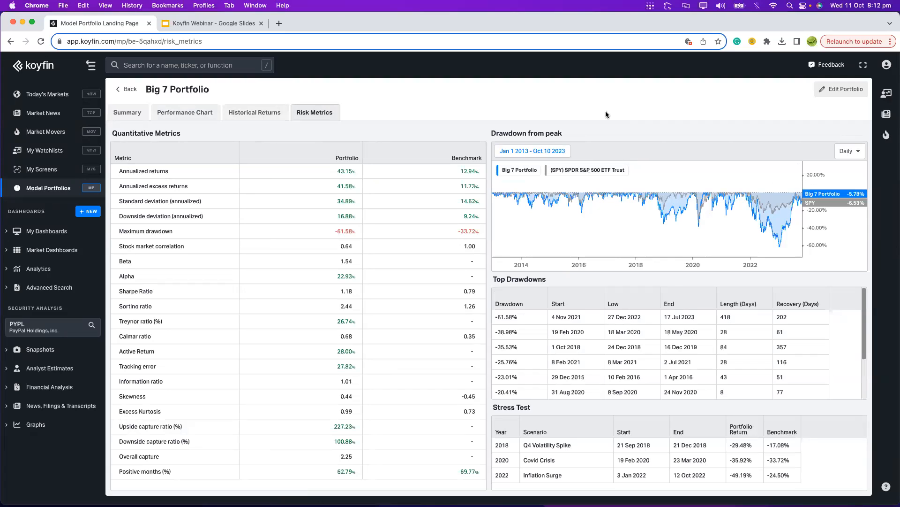
pyautogui.scroll(-3, 576, 343)
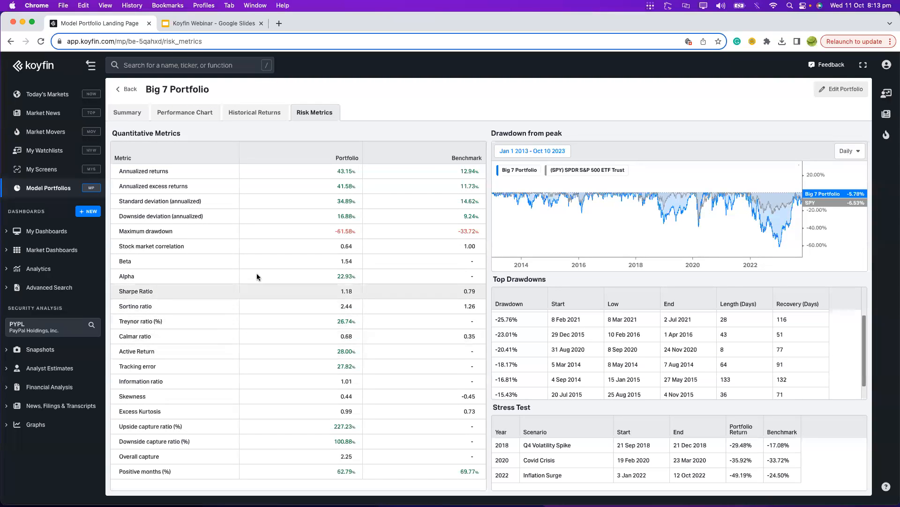
pyautogui.click(135, 116)
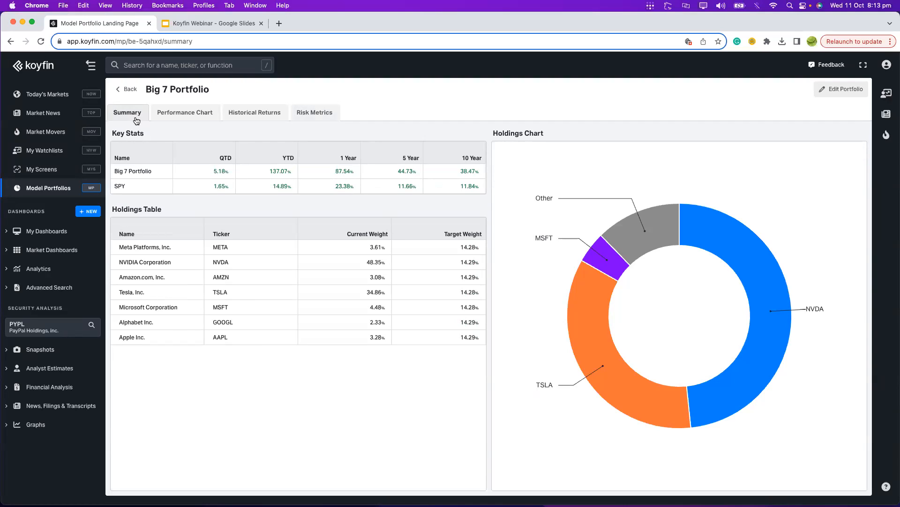
# Switch to the Koyfin Webinar presentation in Google Slides.
pyautogui.click(204, 25)
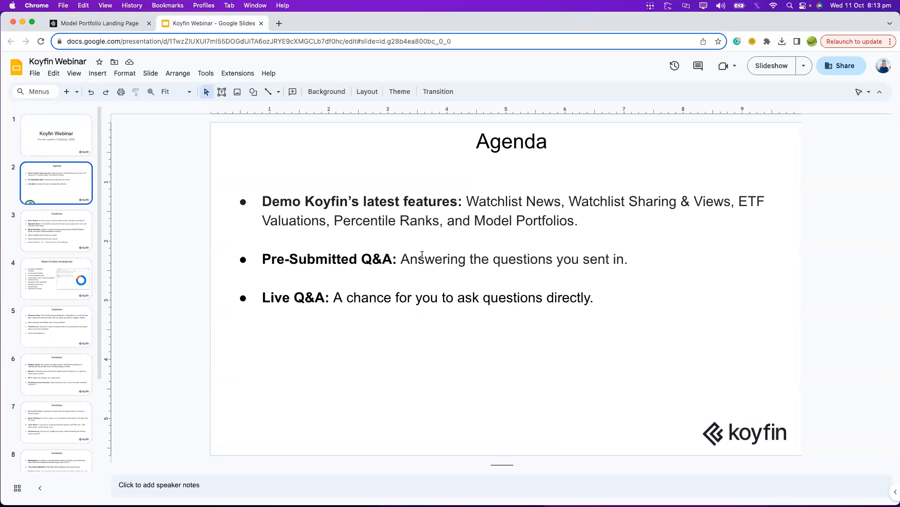
pyautogui.press('Down')
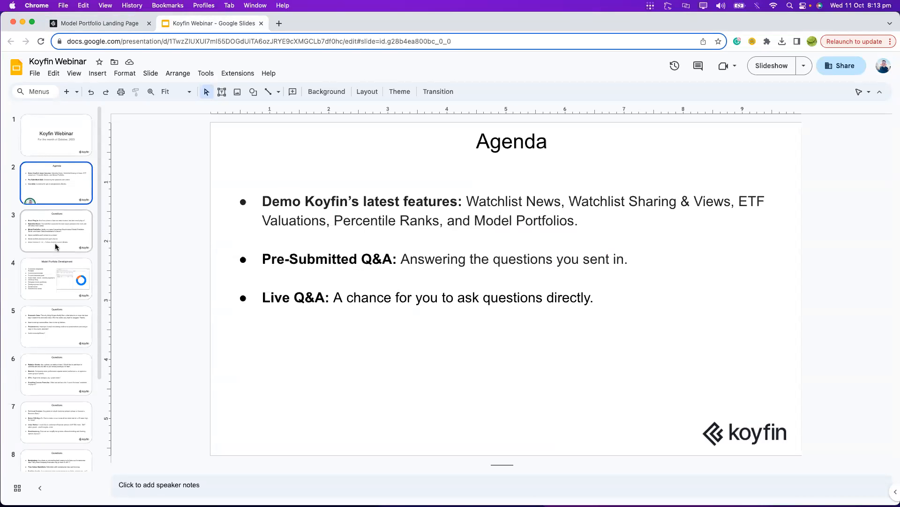
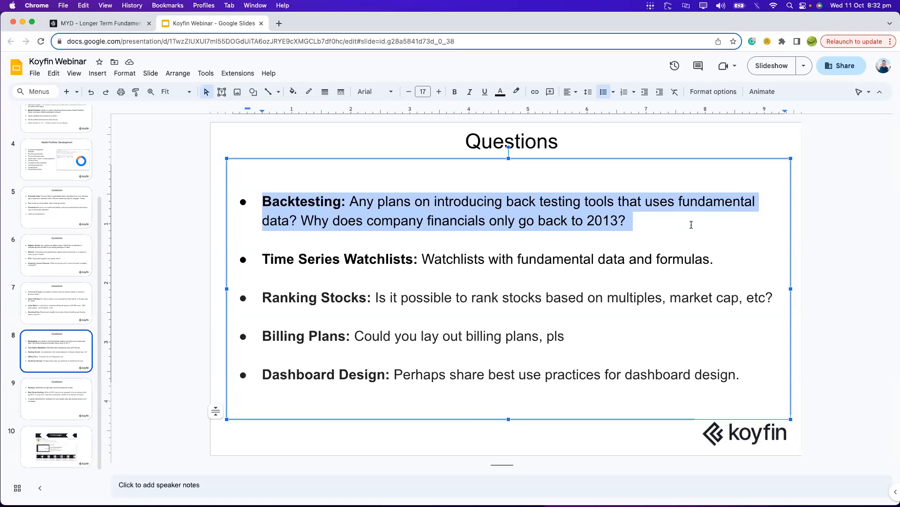
# Highlight in turn the 2013 company financials, Time Series Watchlists and Ranking Stocks questions on the Questions slide.
pyautogui.click(298, 220)
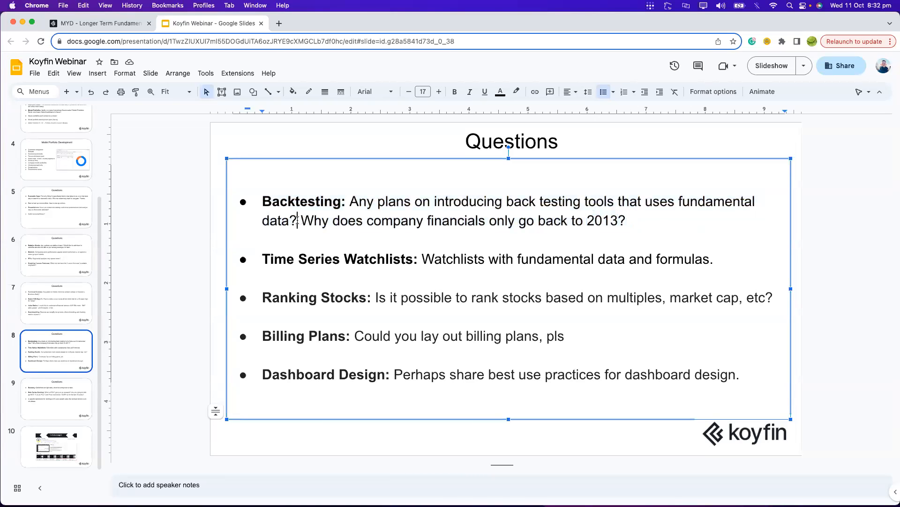
pyautogui.moveTo(297, 221); pyautogui.dragTo(632, 227)
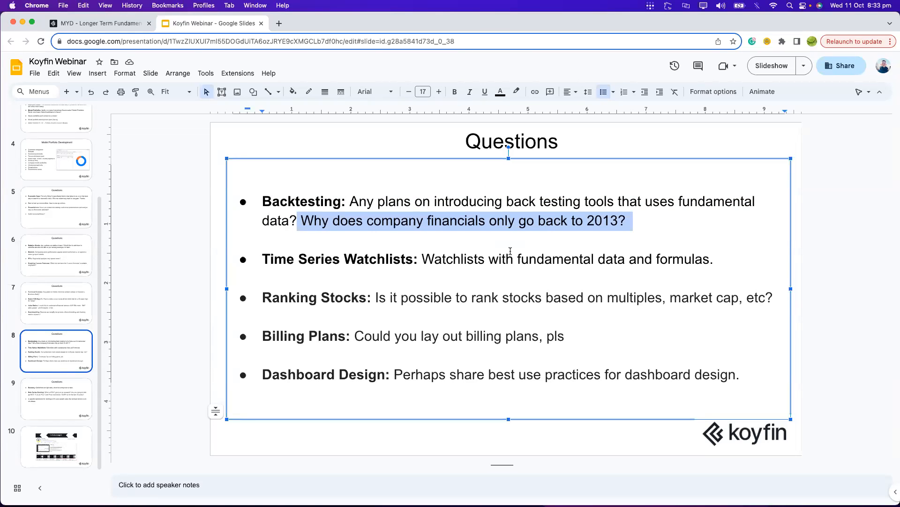
pyautogui.click(277, 261)
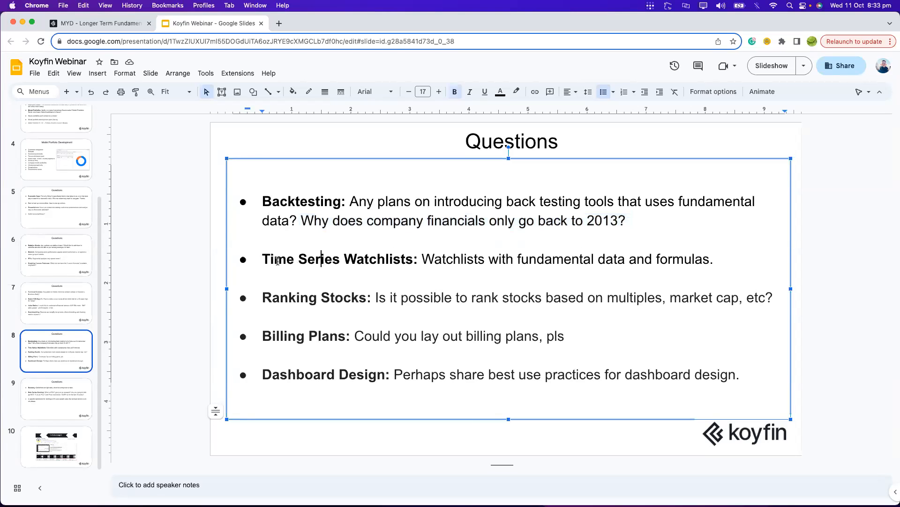
pyautogui.moveTo(261, 259); pyautogui.dragTo(724, 259)
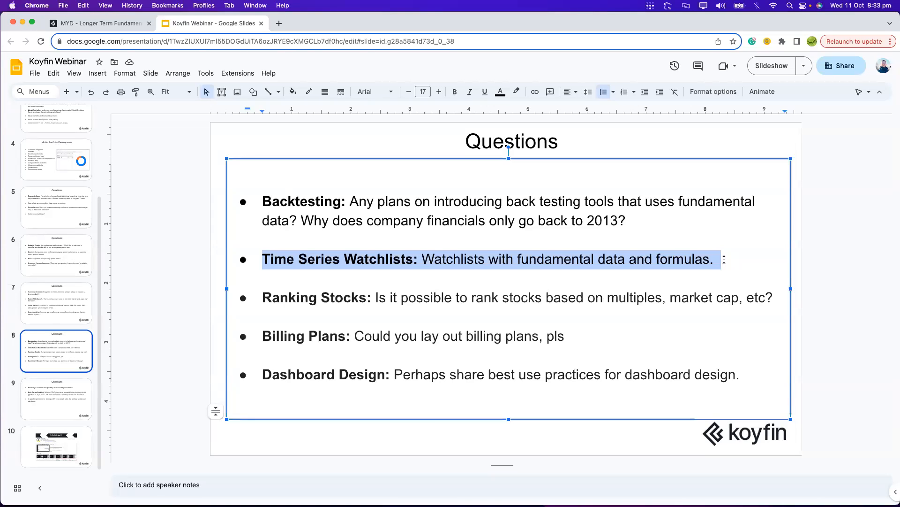
pyautogui.click(422, 261)
pyautogui.moveTo(262, 297); pyautogui.dragTo(786, 291)
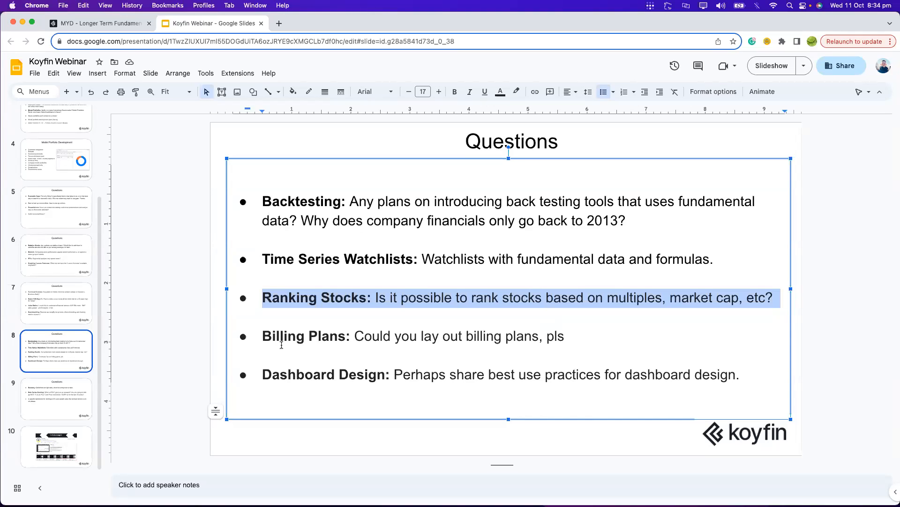
# Highlight the Billing Plans and Dashboard Design questions on the slide in turn, and switch back to Koyfin.
pyautogui.moveTo(287, 335); pyautogui.dragTo(638, 336)
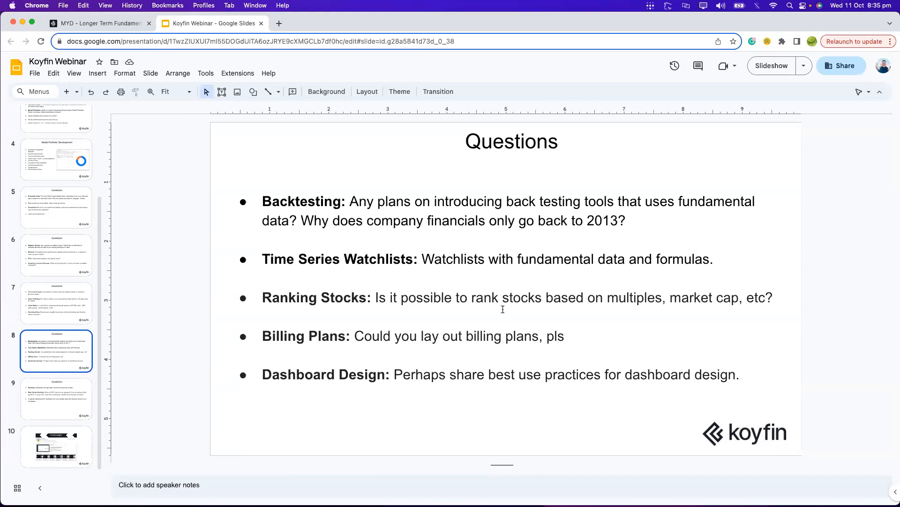
pyautogui.moveTo(264, 378); pyautogui.dragTo(753, 378)
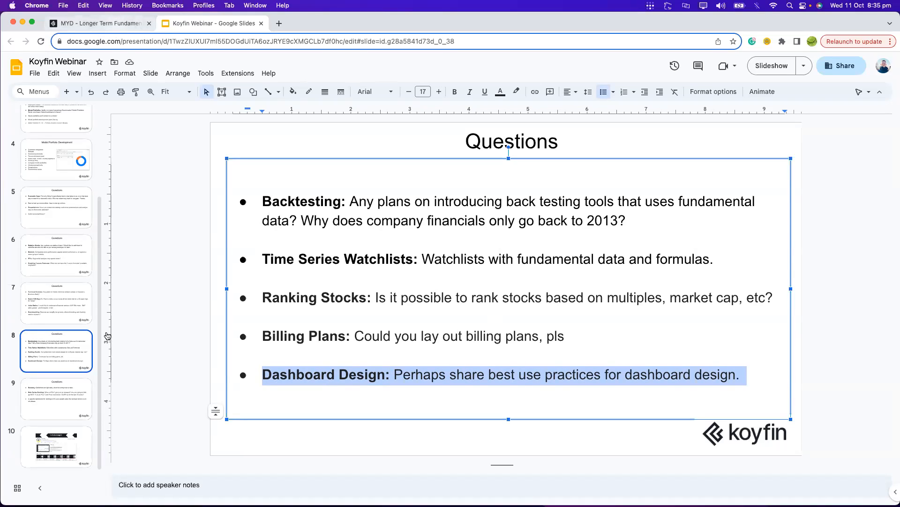
pyautogui.hotkey('ctrl', 'shift', 'Tab')
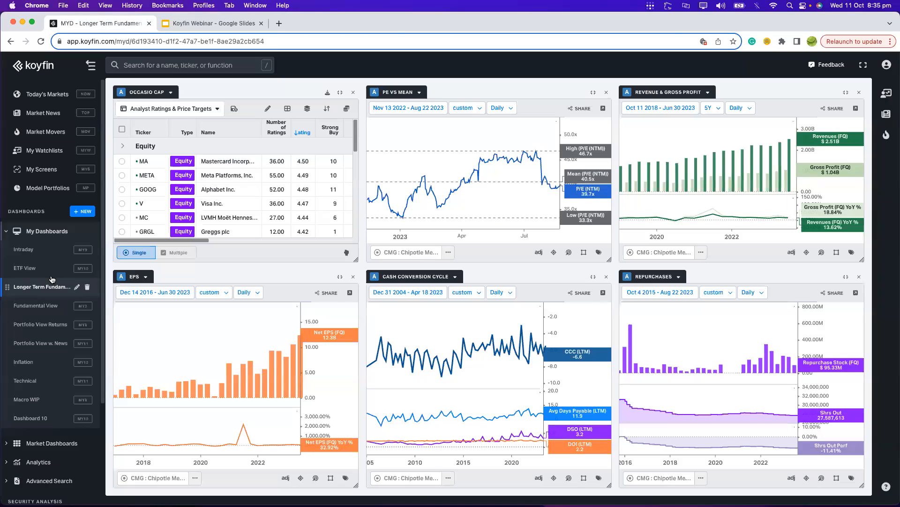
# Browse the US Sectors, Countries and Factor Analysis pages among the premade Market Dashboards.
pyautogui.click(51, 231)
pyautogui.click(59, 253)
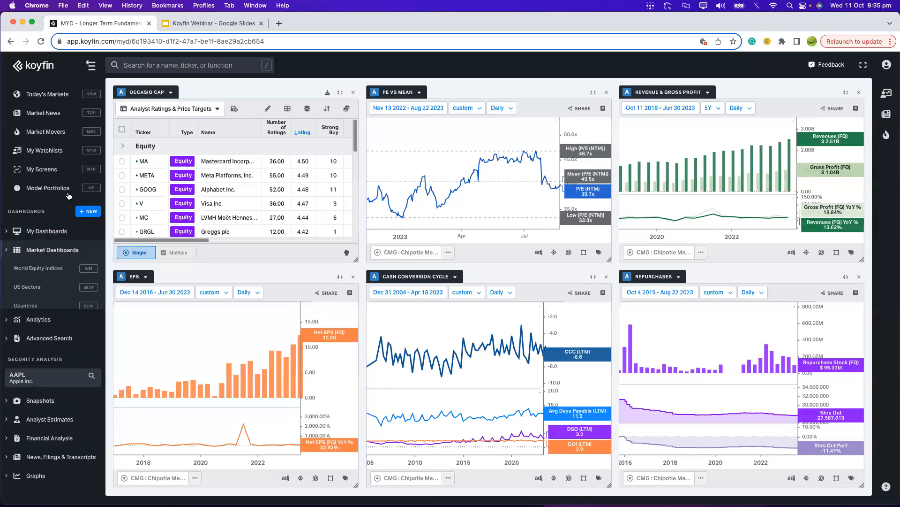
pyautogui.click(45, 287)
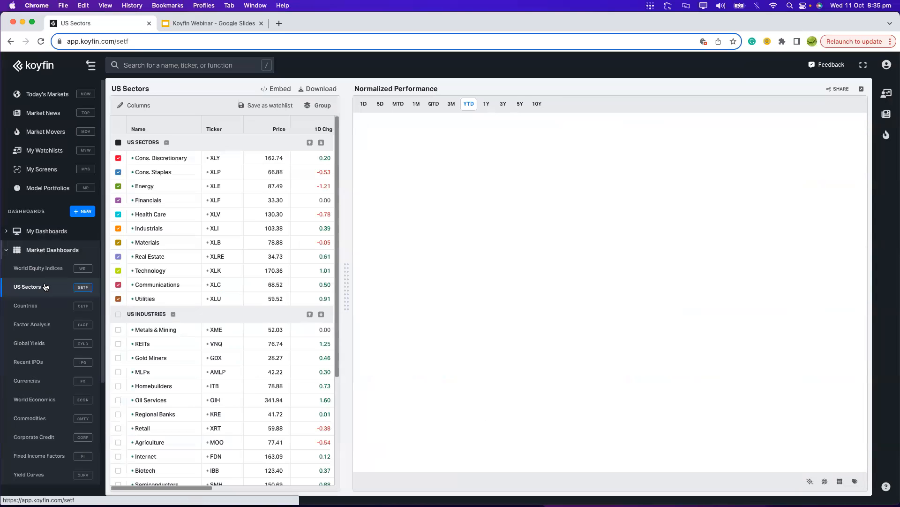
pyautogui.click(44, 305)
pyautogui.scroll(-1, 46, 352)
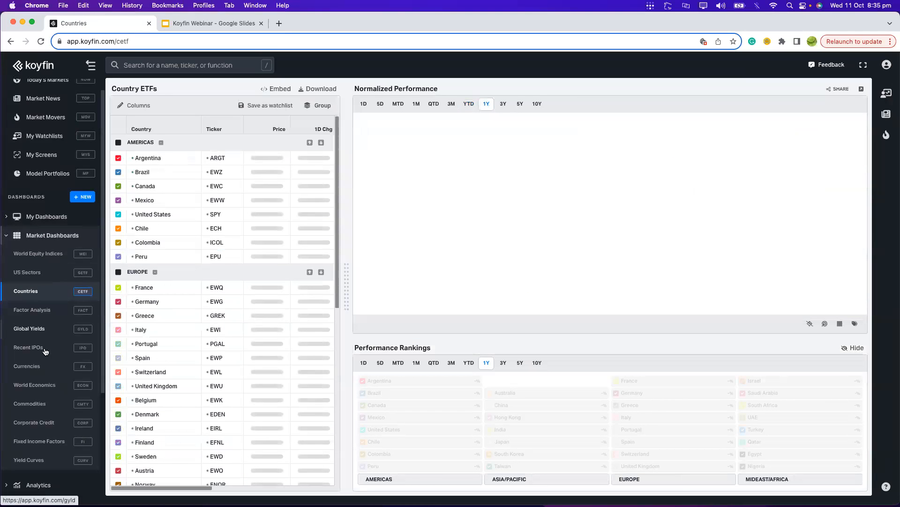
pyautogui.click(29, 310)
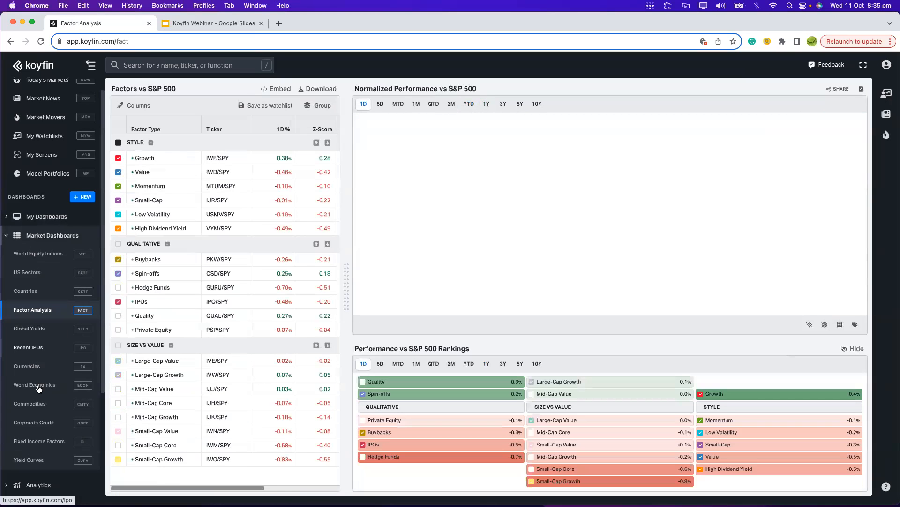
# Create a new blank dashboard in My Dashboards.
pyautogui.click(53, 217)
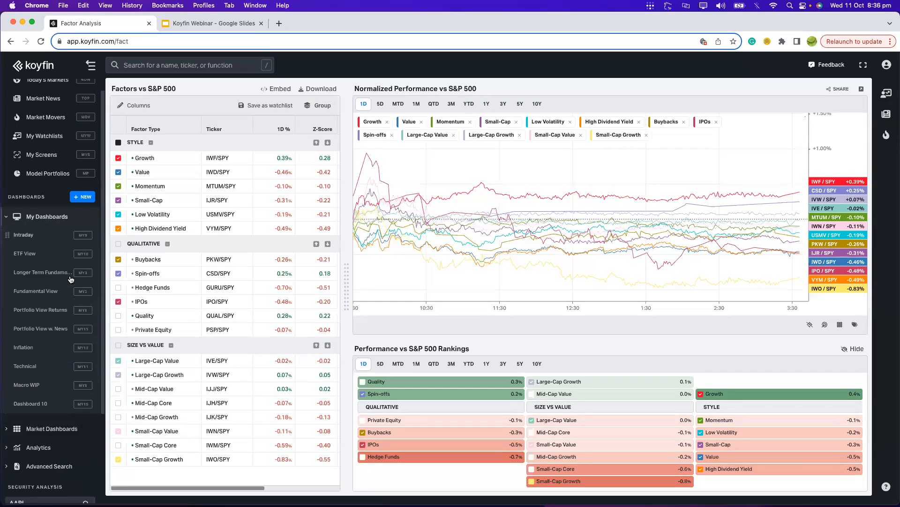
pyautogui.click(84, 199)
pyautogui.press('Return')
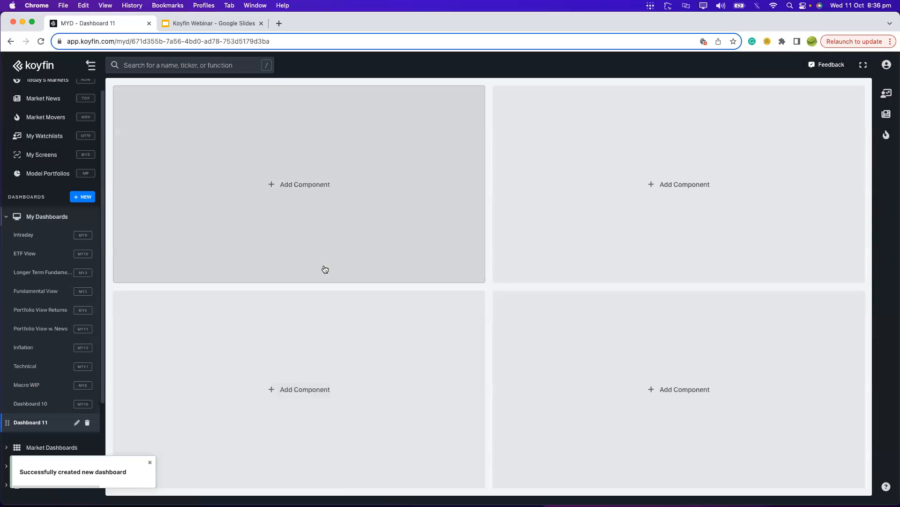
# Add a Watchlist Table component in the upper-left slot and narrow its column to about a third of the dashboard width.
pyautogui.click(317, 222)
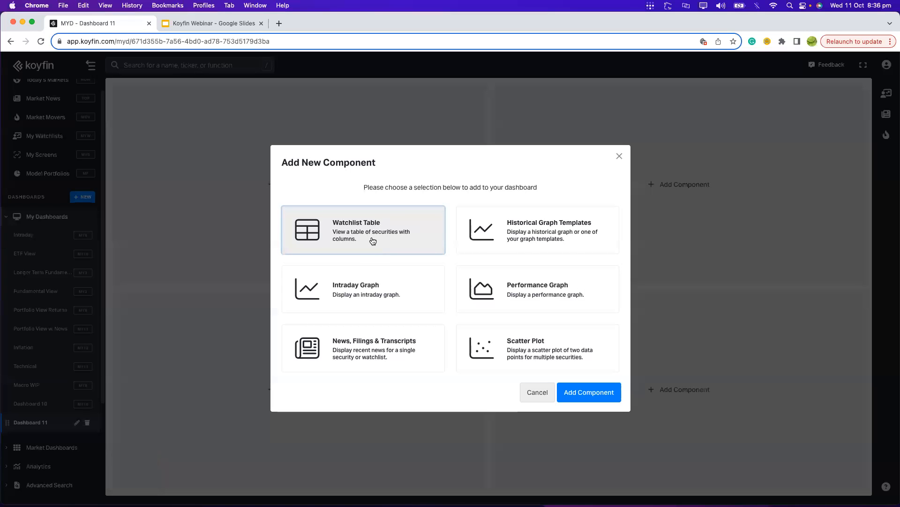
pyautogui.click(566, 394)
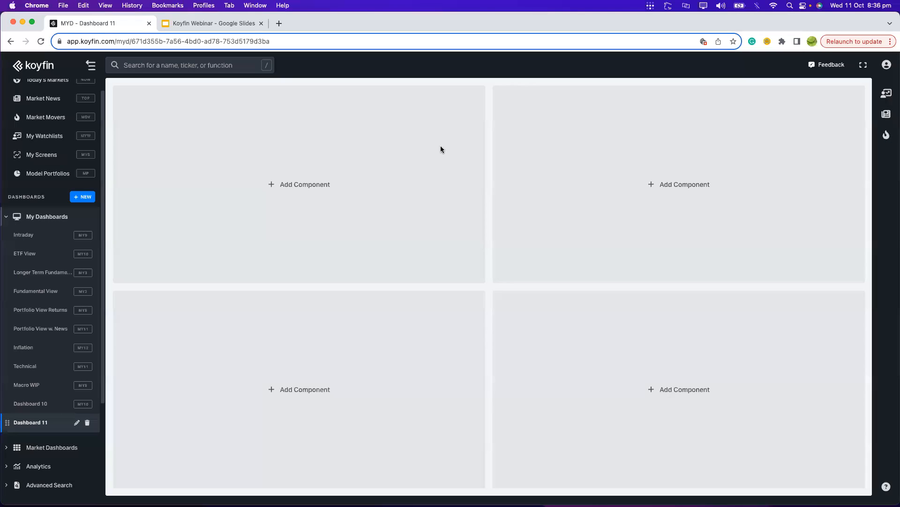
pyautogui.moveTo(471, 156); pyautogui.dragTo(289, 150)
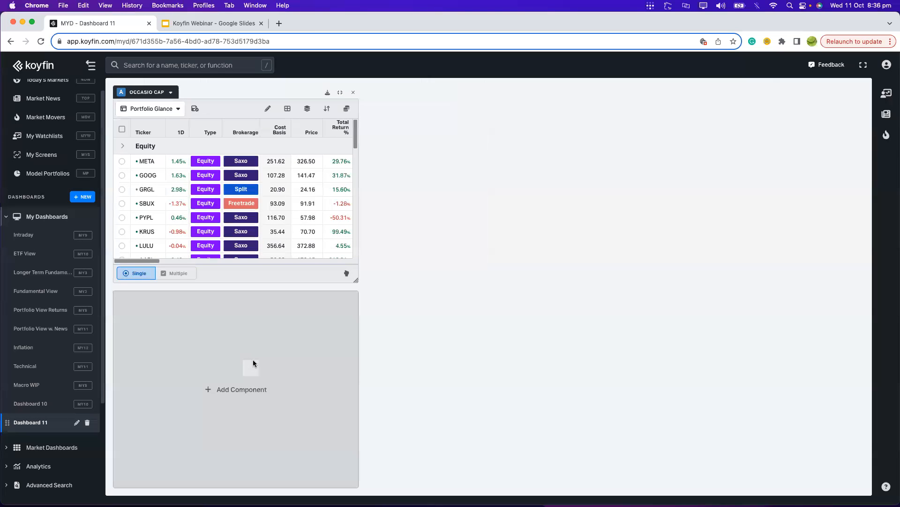
# Add a News, Filings & Transcripts component below the watchlist and a Historical Graph Templates component beside the watchlist.
pyautogui.click(253, 359)
pyautogui.click(356, 359)
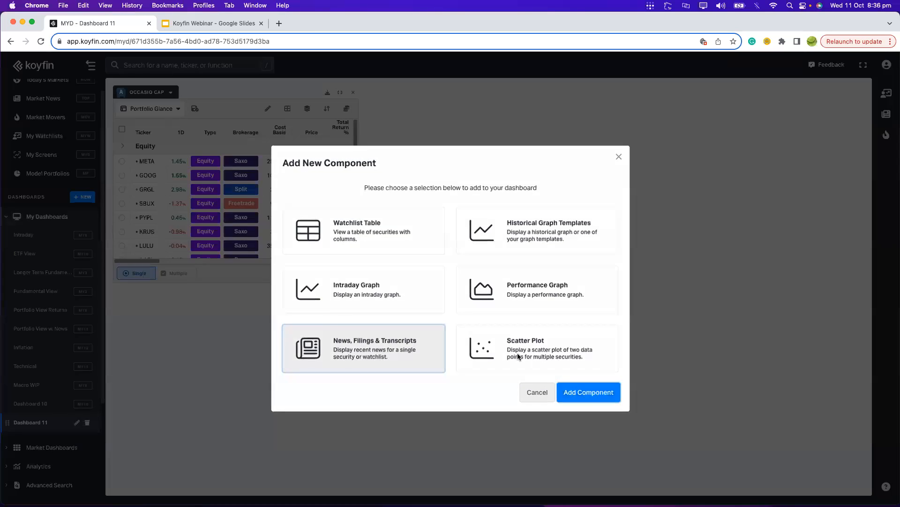
pyautogui.click(588, 392)
pyautogui.click(531, 231)
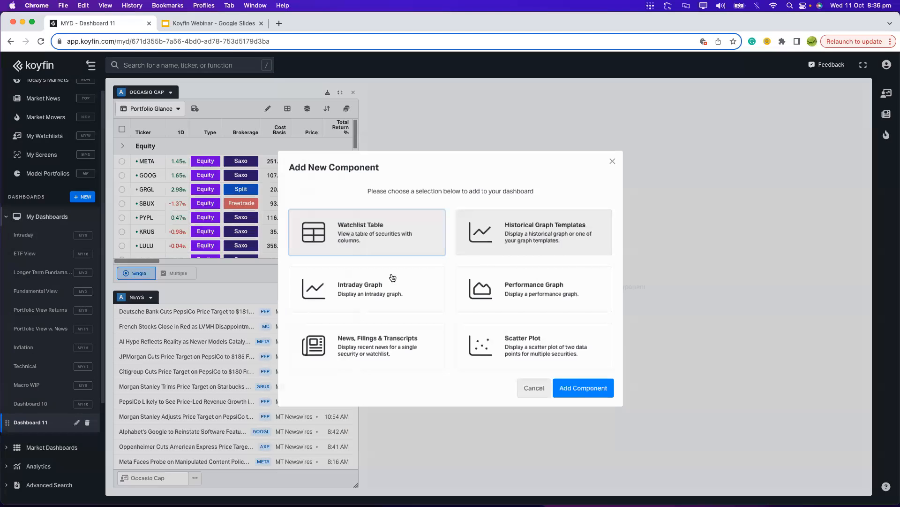
pyautogui.click(556, 232)
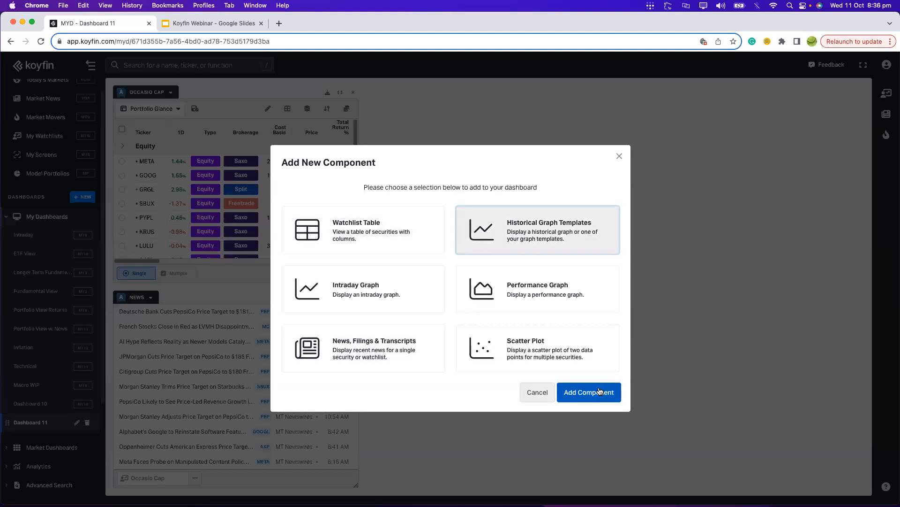
pyautogui.click(599, 391)
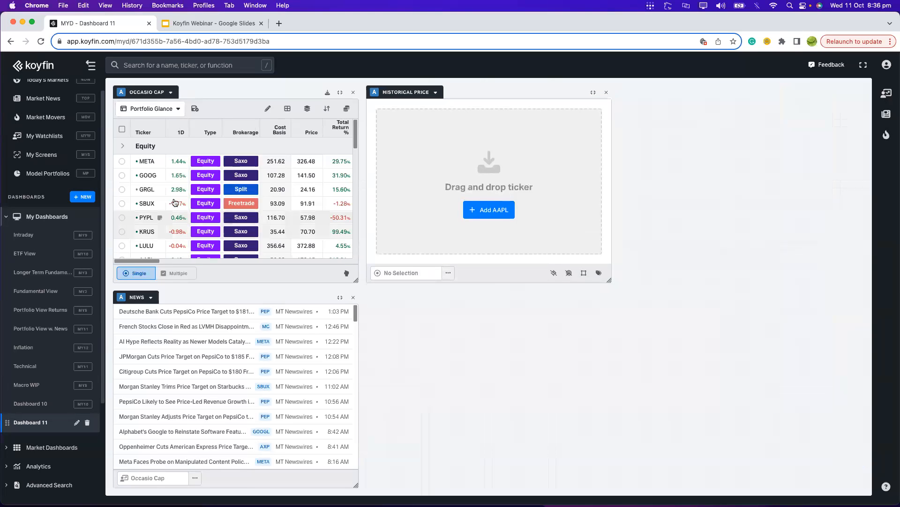
# Chart GOOG from the watchlist with the Revenue & Gross Profit template, extending the date range back to about March 2019.
pyautogui.click(122, 175)
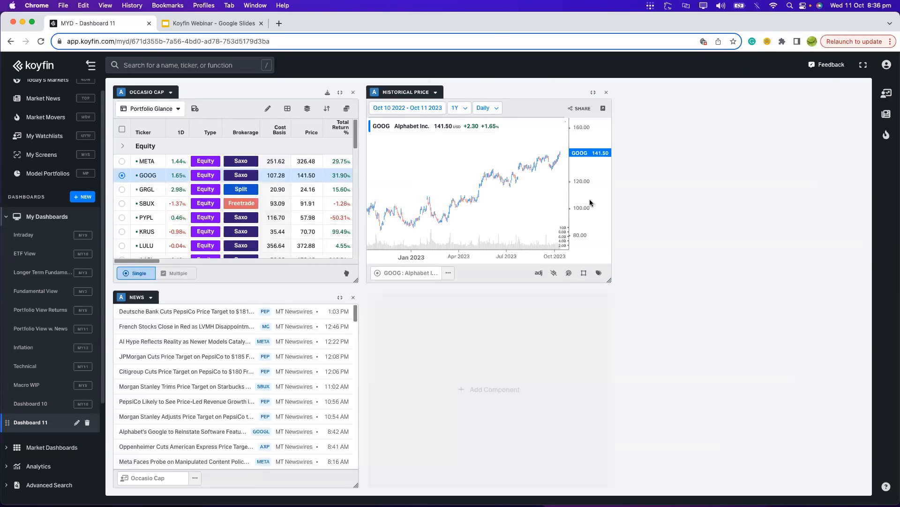
pyautogui.click(436, 93)
pyautogui.scroll(-2, 437, 251)
pyautogui.scroll(-10, 436, 252)
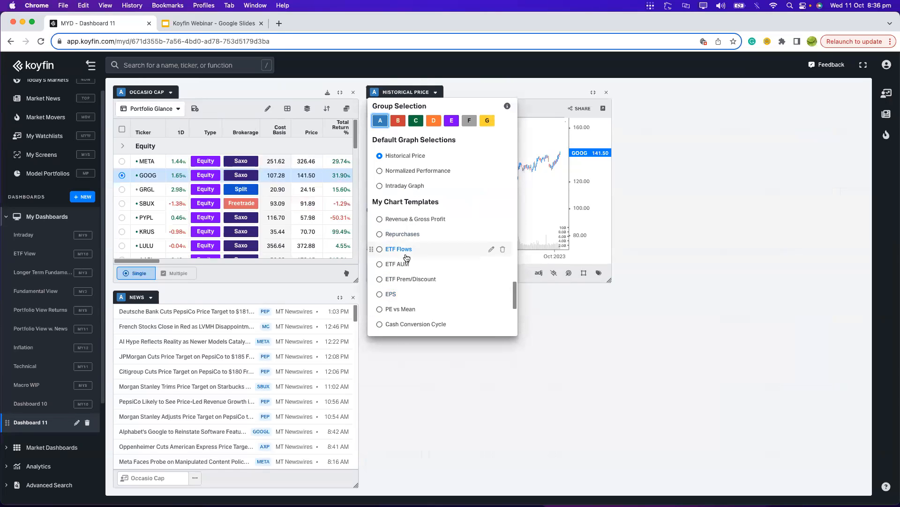
pyautogui.click(430, 224)
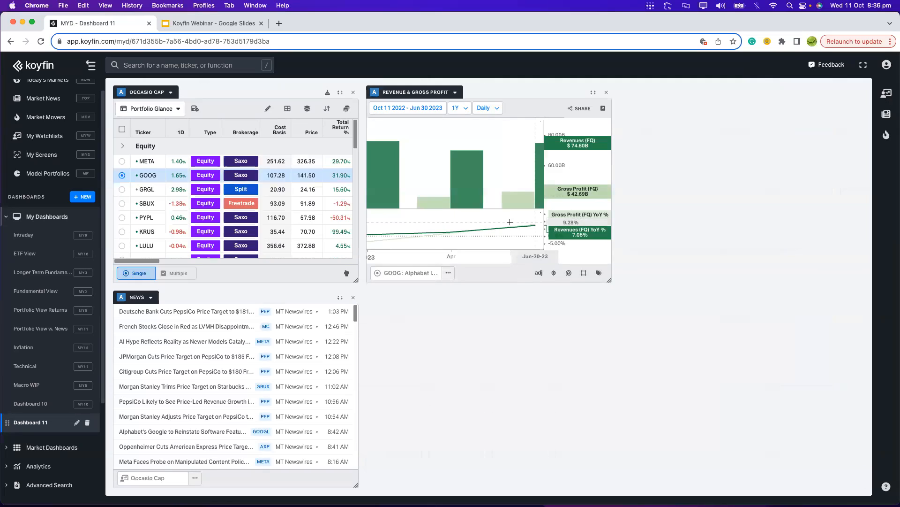
pyautogui.scroll(-5, 514, 218)
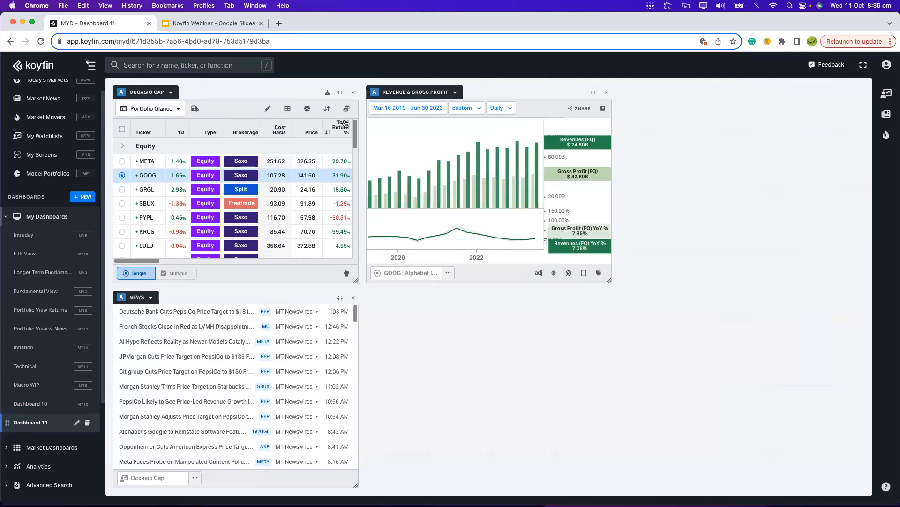
# View the Intraday dashboard, and explore the ETF View dashboard with the ETF AUM chart set to YTD and VOO selected.
pyautogui.click(42, 236)
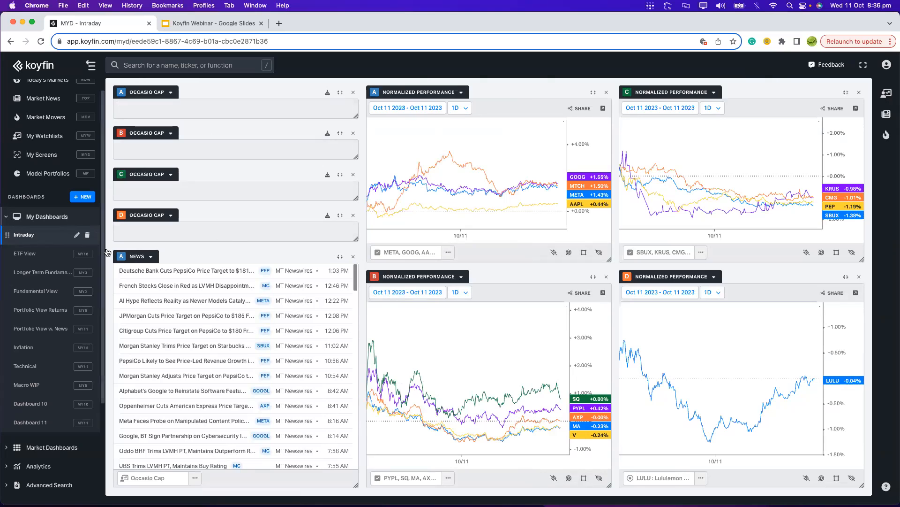
pyautogui.click(47, 253)
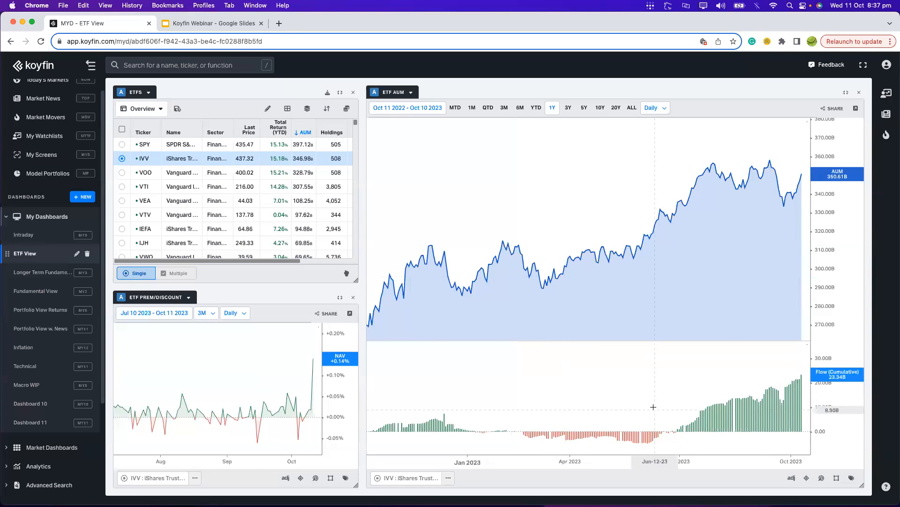
pyautogui.click(536, 108)
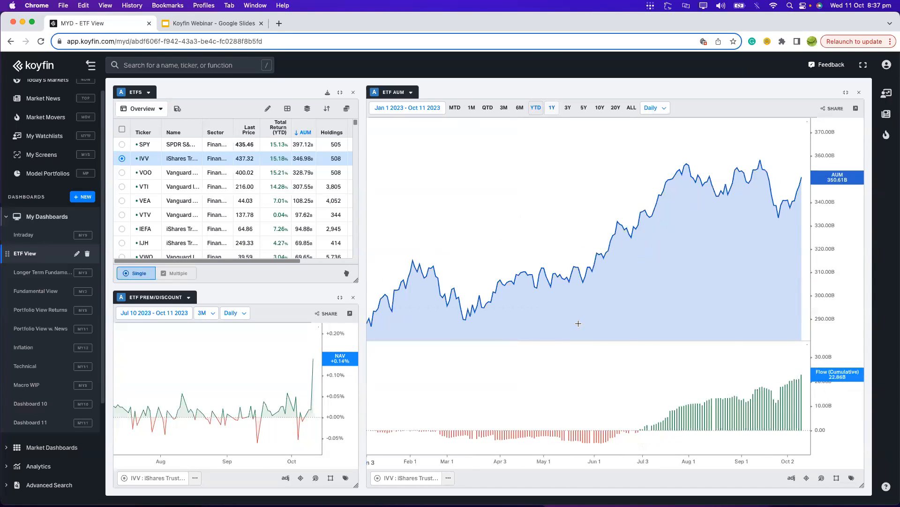
pyautogui.click(128, 175)
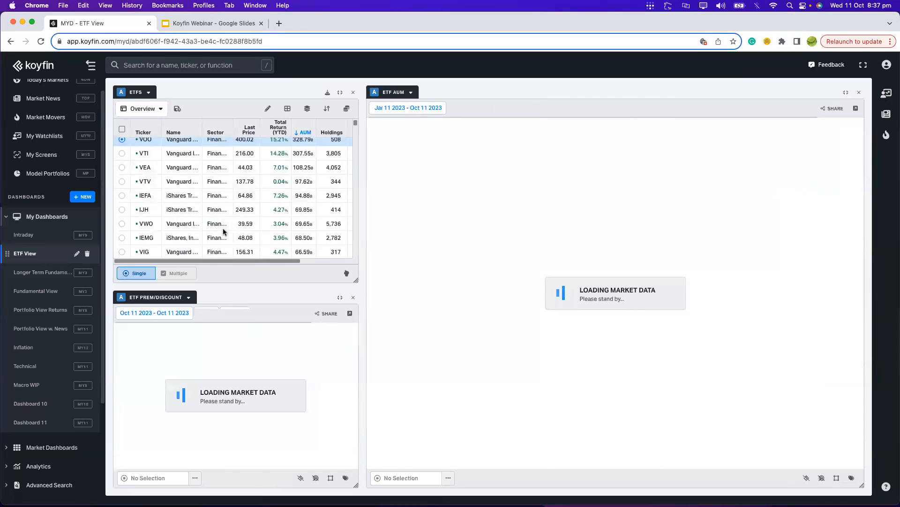
# Review GOOG and META in turn on the longer-term fundamentals dashboard, and view the Fundamental View dashboard.
pyautogui.click(40, 273)
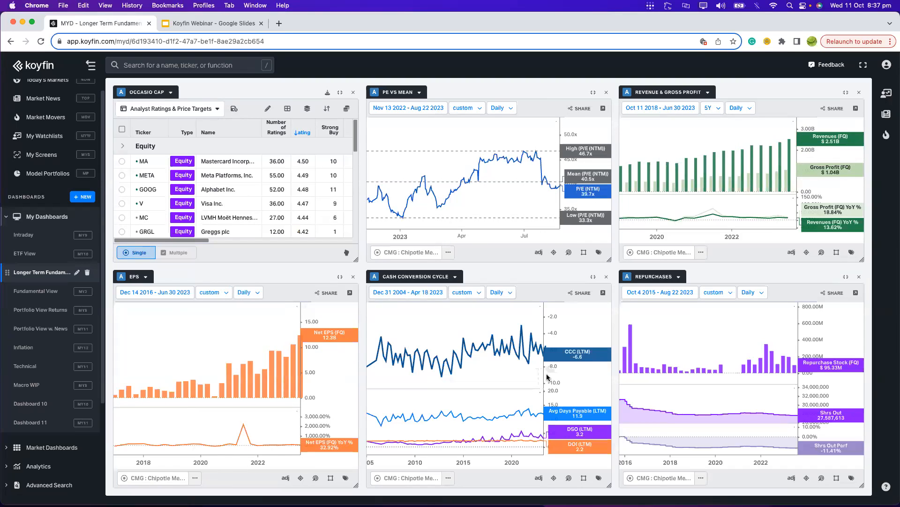
pyautogui.click(122, 189)
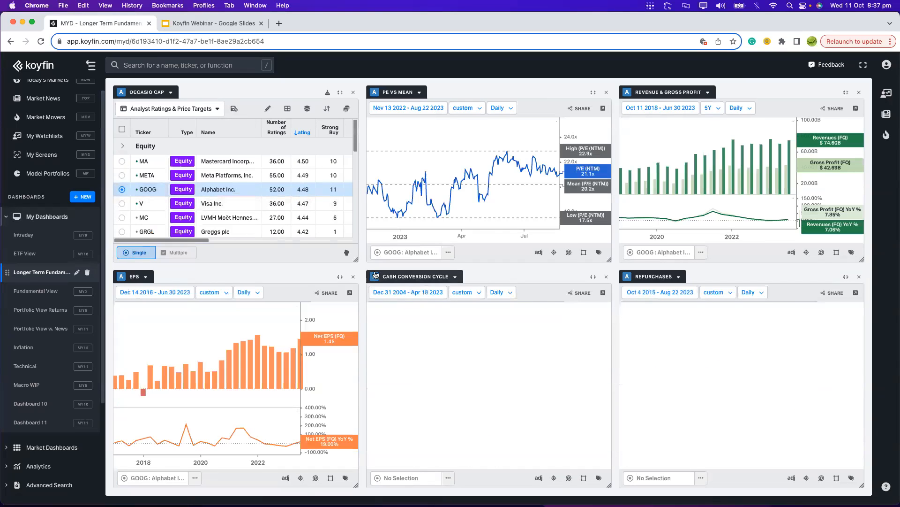
pyautogui.click(123, 176)
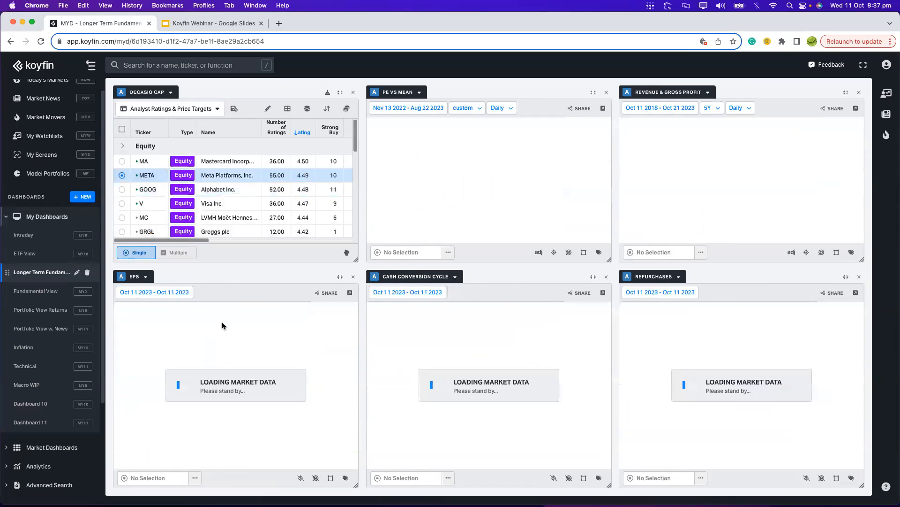
pyautogui.click(45, 291)
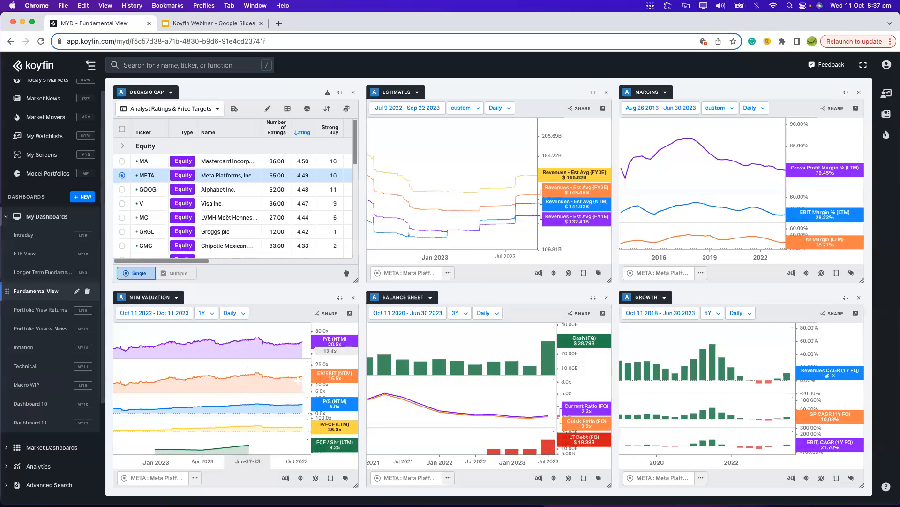
# Compare SQ and AXP with the already charted securities on the Portfolio View Returns dashboard.
pyautogui.click(57, 310)
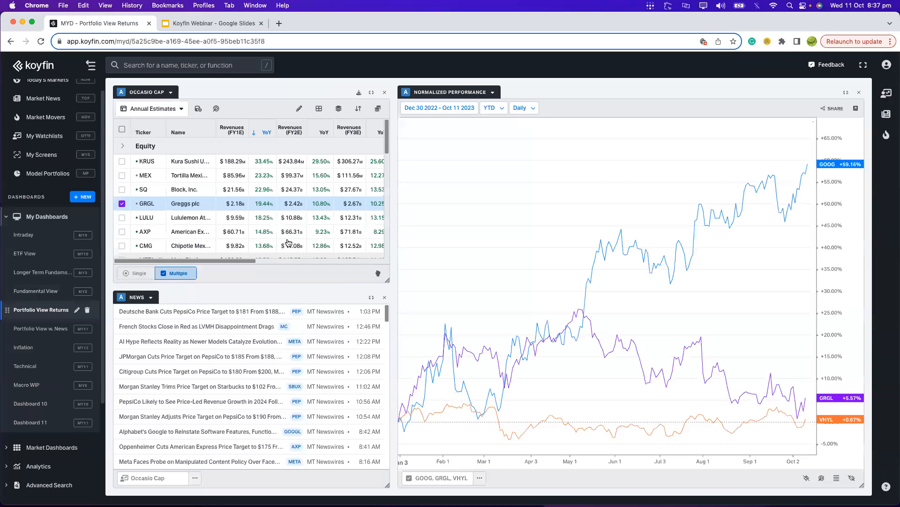
pyautogui.click(121, 190)
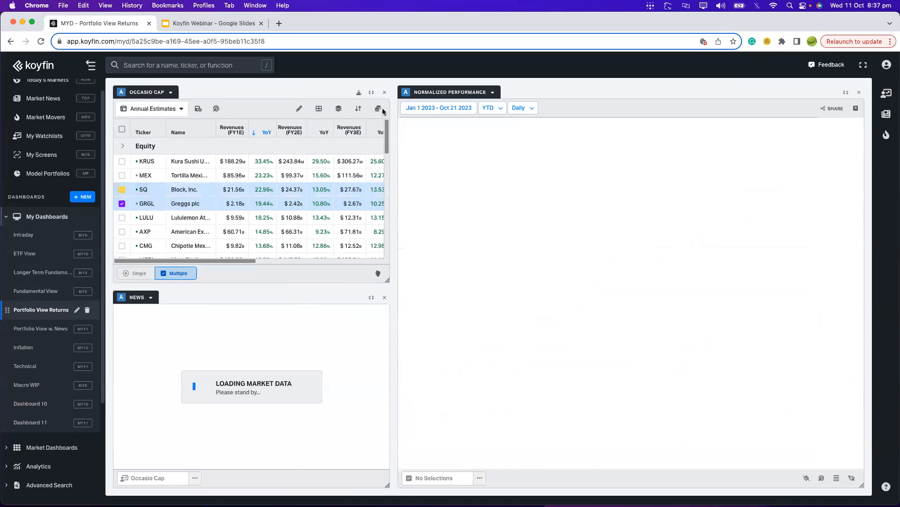
pyautogui.click(123, 232)
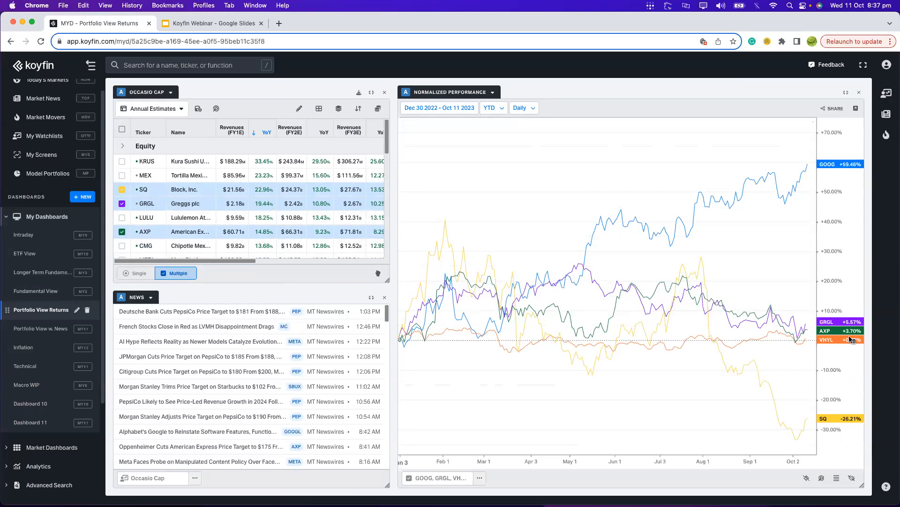
# Examine the Portfolio View w. News dashboard and its scatter plot's available Y-axis fields, and open the Inflation dashboard.
pyautogui.click(44, 327)
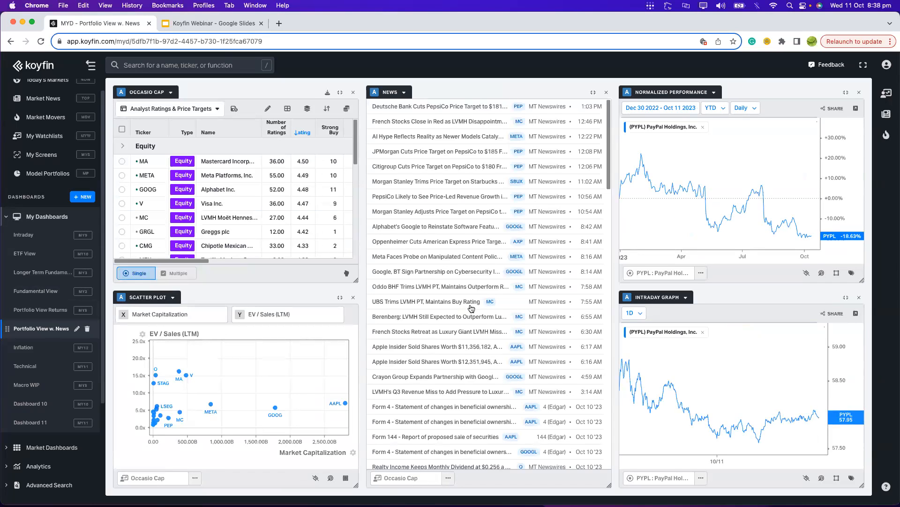
pyautogui.click(263, 314)
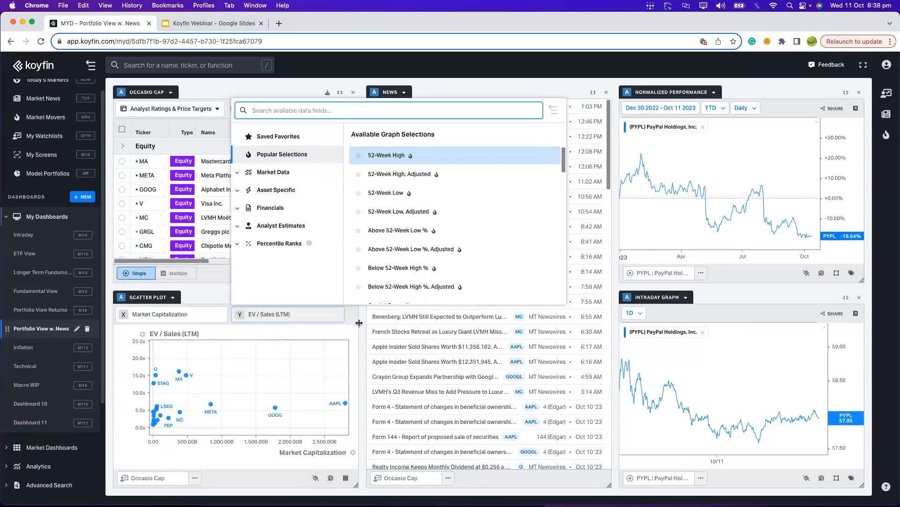
pyautogui.click(584, 78)
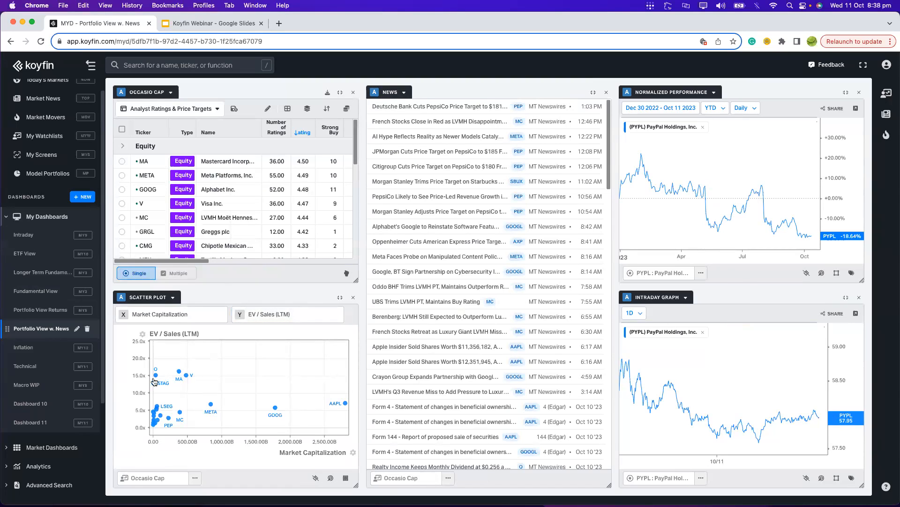
pyautogui.click(23, 347)
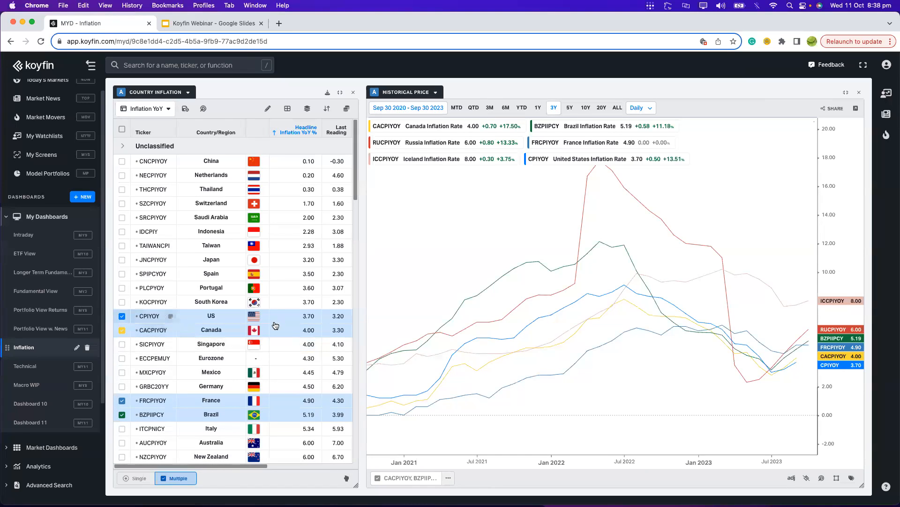
# Add Spain's inflation rate to the chart on the Inflation dashboard, and open the Technical dashboard.
pyautogui.moveTo(244, 464)
pyautogui.mouseDown()
pyautogui.moveTo(328, 465)
pyautogui.moveTo(239, 466)
pyautogui.mouseUp()
pyautogui.click(122, 274)
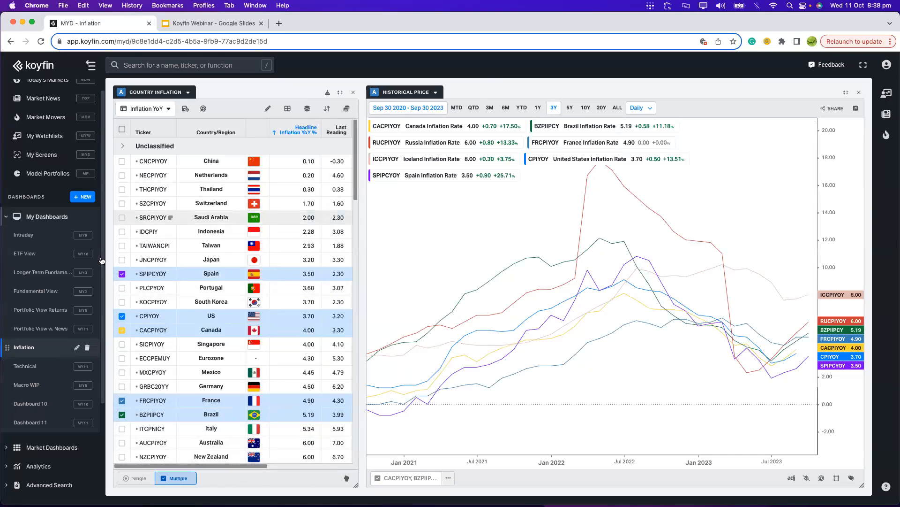
pyautogui.click(25, 366)
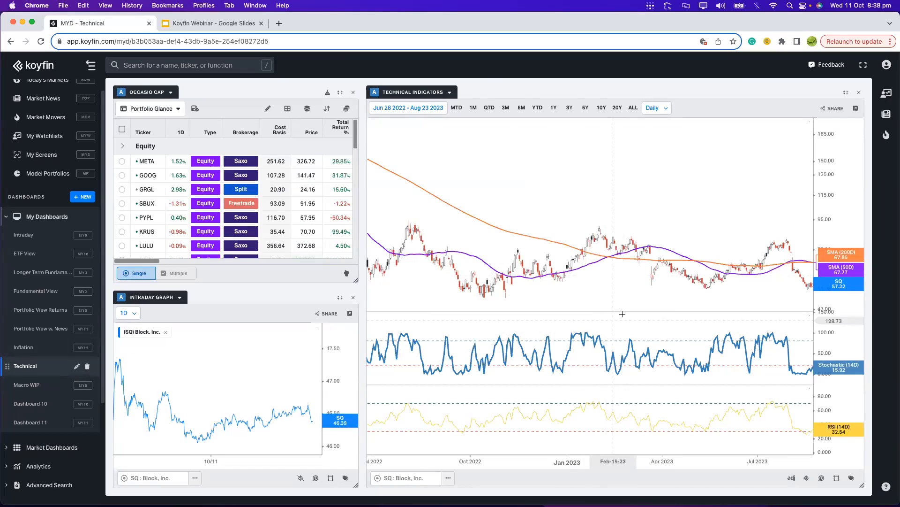
# Widen the technical indicators chart's date range, and review META, GOOG, SBUX and PYPL in turn.
pyautogui.scroll(-5, 482, 152)
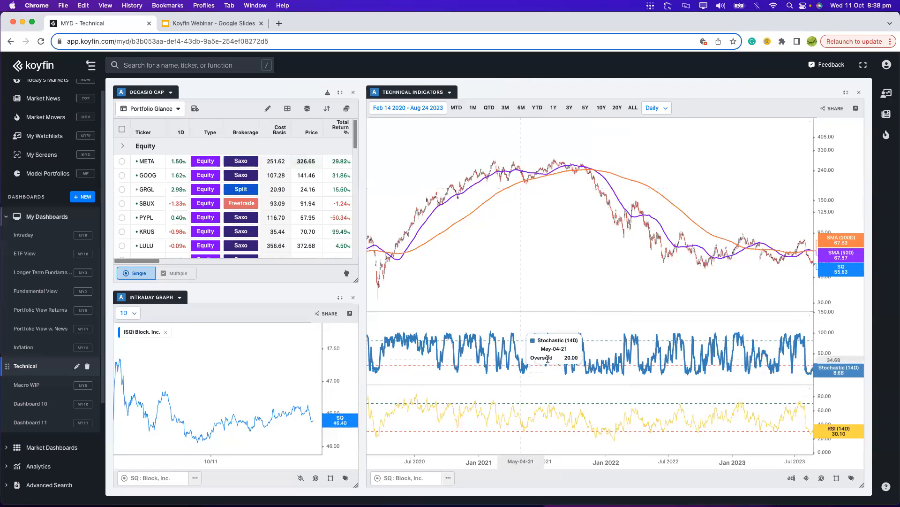
pyautogui.click(122, 161)
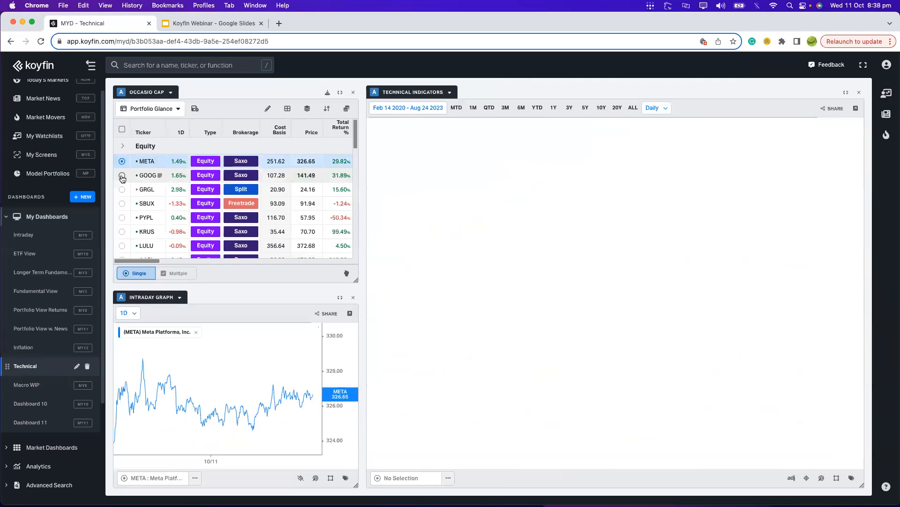
pyautogui.click(121, 175)
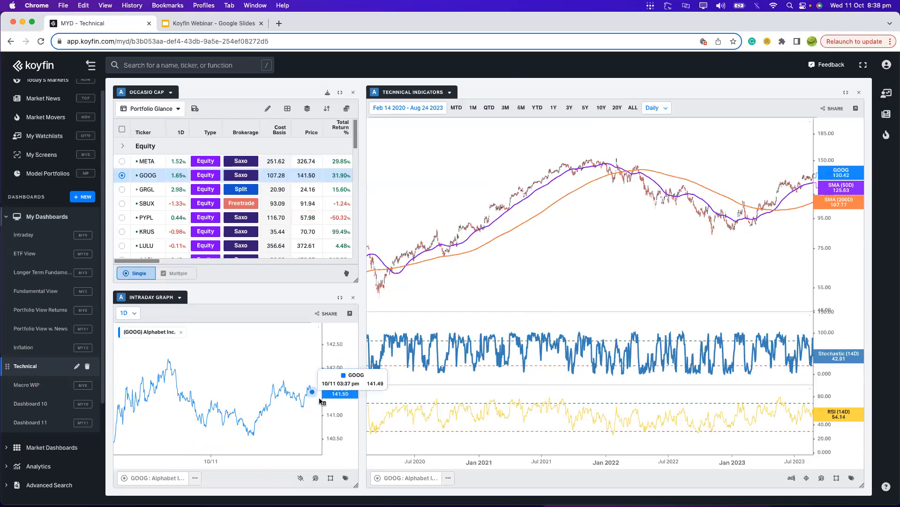
pyautogui.hscroll(5, 703, 286)
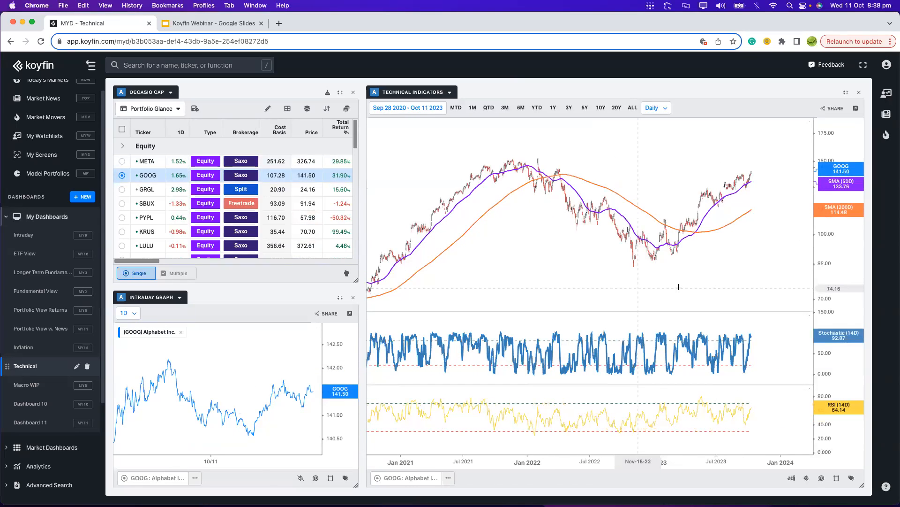
pyautogui.click(121, 203)
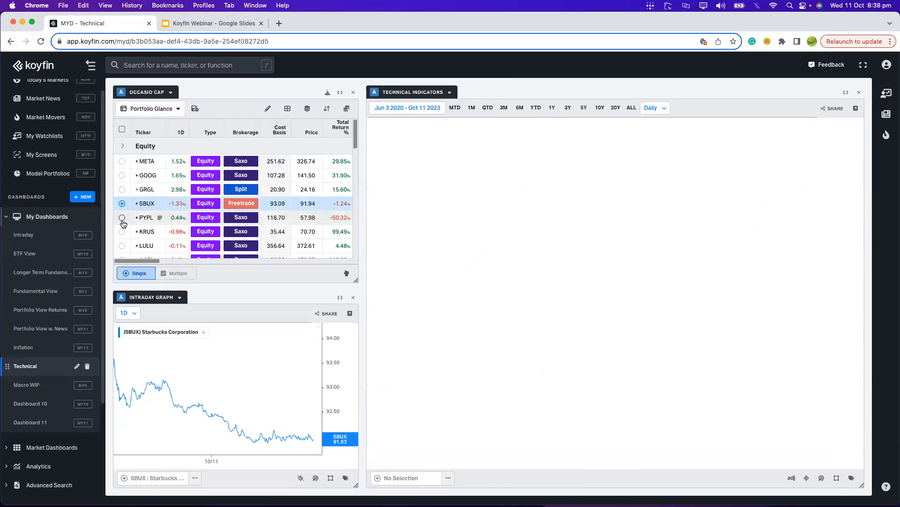
pyautogui.click(121, 217)
# Explore the charts on the Macro WIP dashboard, and set the sectors' normalized performance chart to MTD.
pyautogui.click(28, 384)
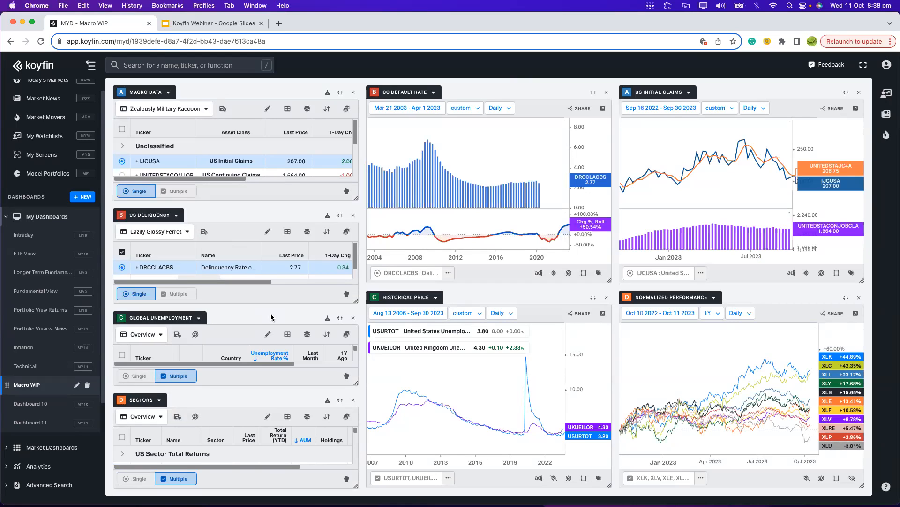
pyautogui.scroll(2, 476, 174)
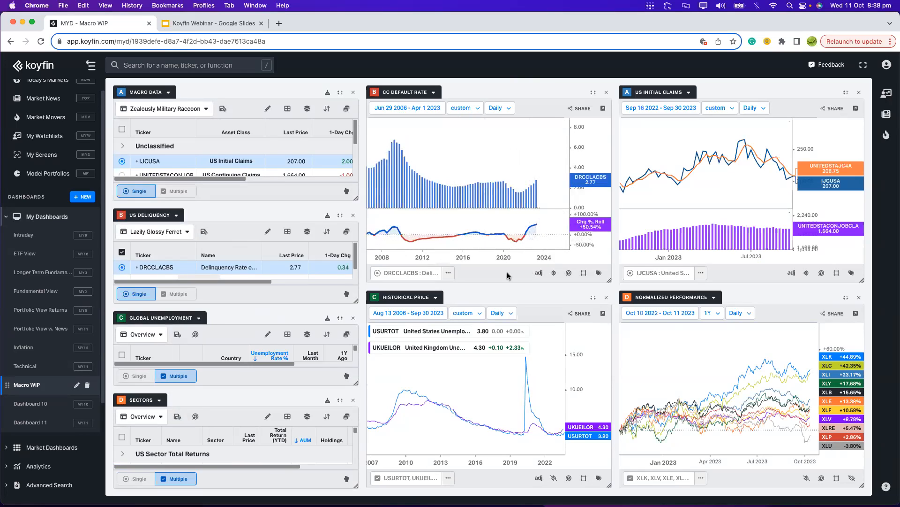
pyautogui.moveTo(405, 154)
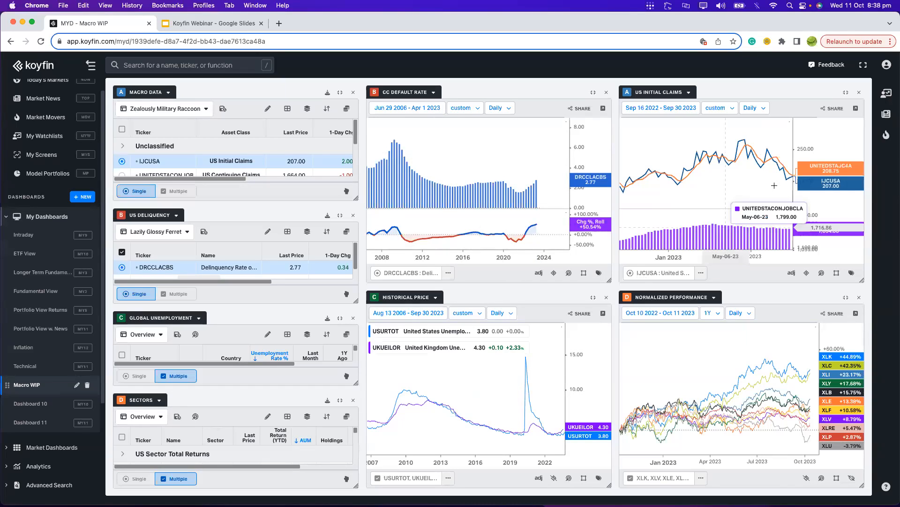
pyautogui.scroll(2, 769, 176)
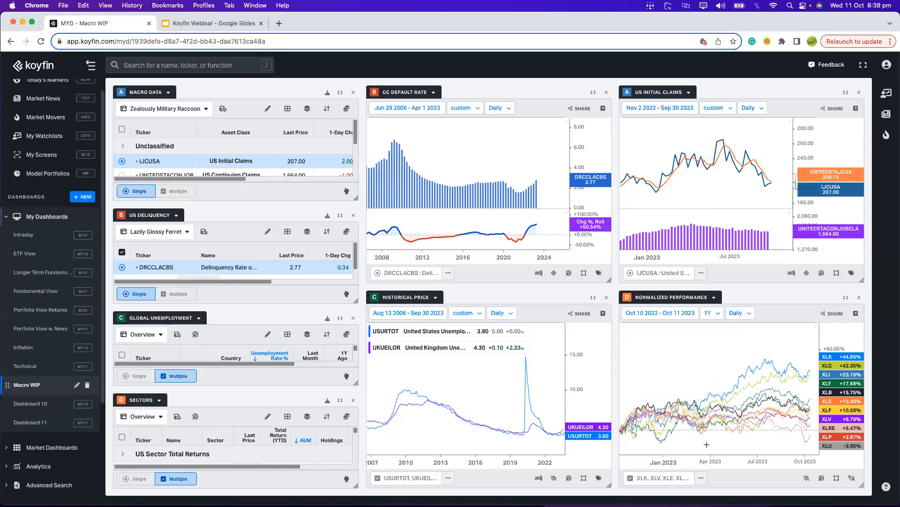
pyautogui.click(711, 312)
pyautogui.click(710, 132)
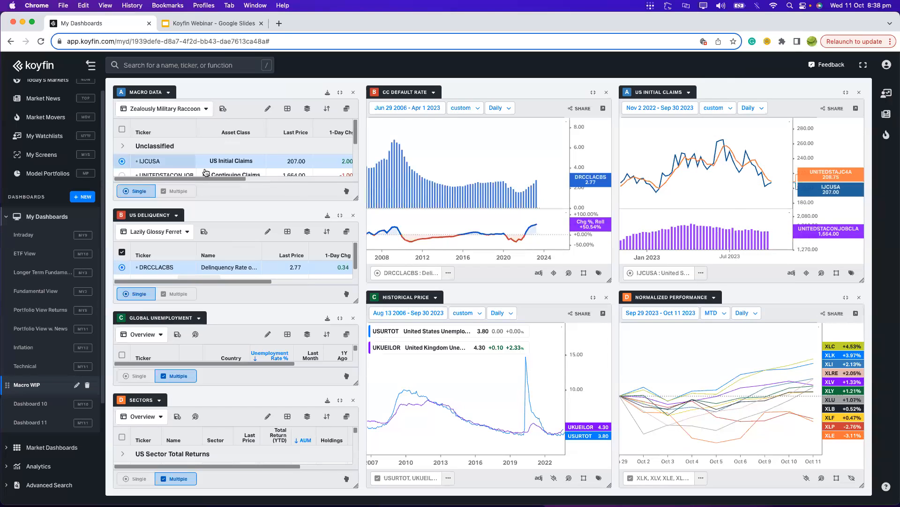
# Remove the News component from the Intraday dashboard, and expand the group D Occasio Cap table into the freed space.
pyautogui.click(45, 235)
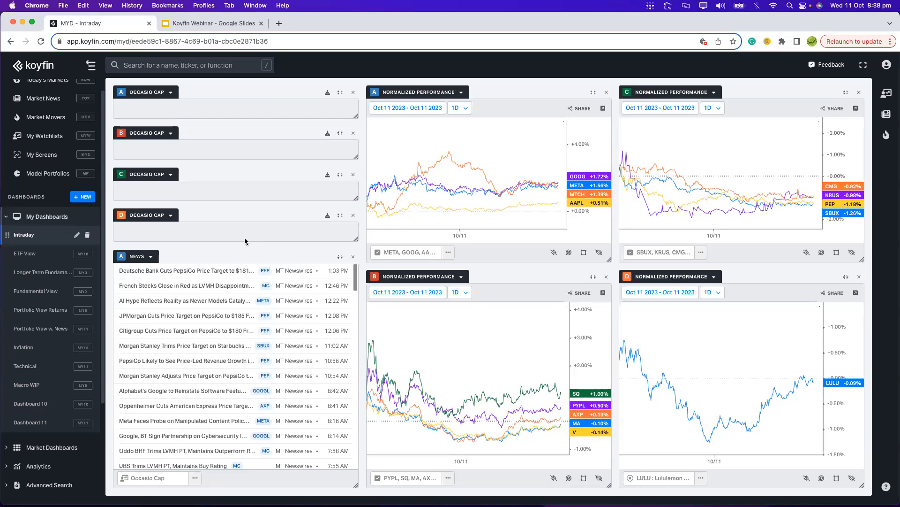
pyautogui.click(353, 258)
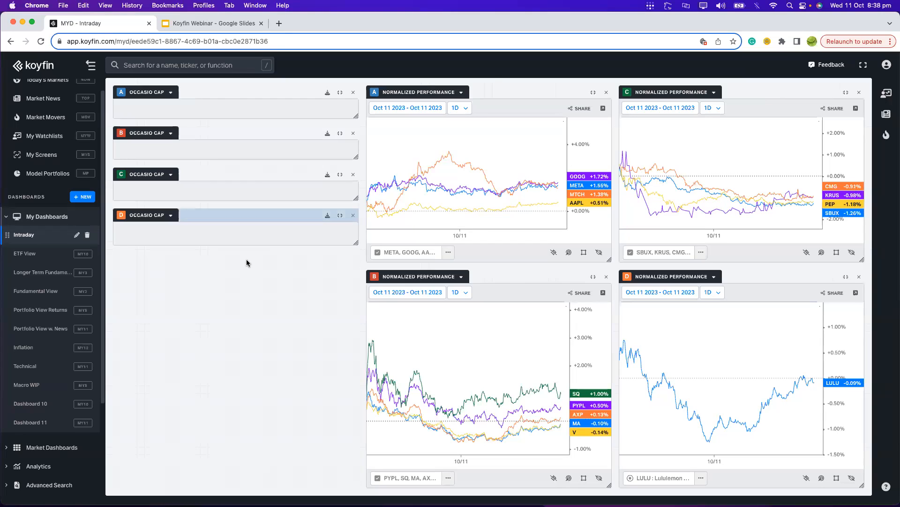
pyautogui.moveTo(231, 313); pyautogui.dragTo(238, 488)
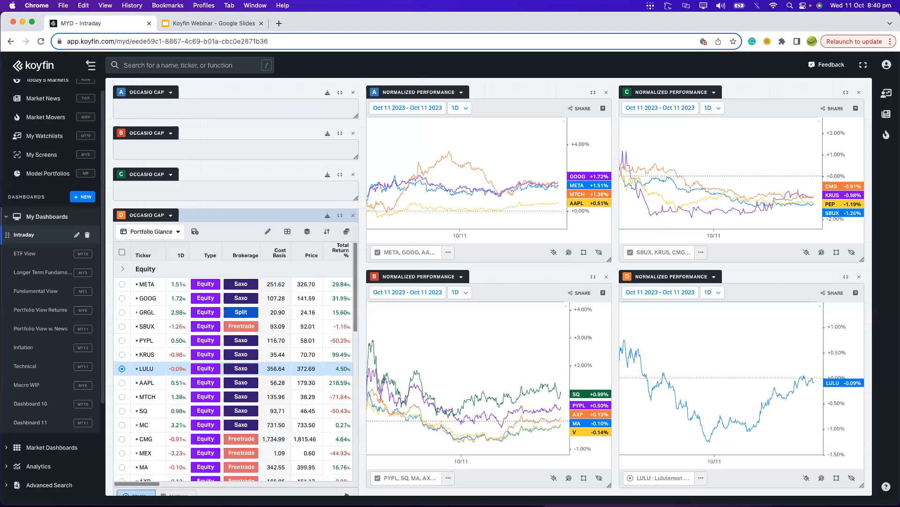
pyautogui.moveTo(237, 488); pyautogui.dragTo(199, 486)
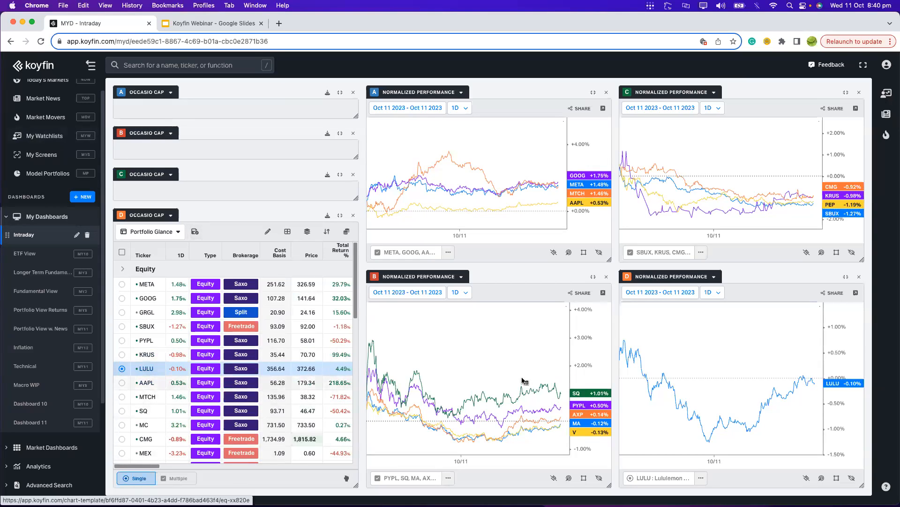
# Shrink the group D Occasio Cap table to its header, and add a News, Filings & Transcripts component below it.
pyautogui.moveTo(220, 485); pyautogui.dragTo(235, 210)
pyautogui.click(255, 354)
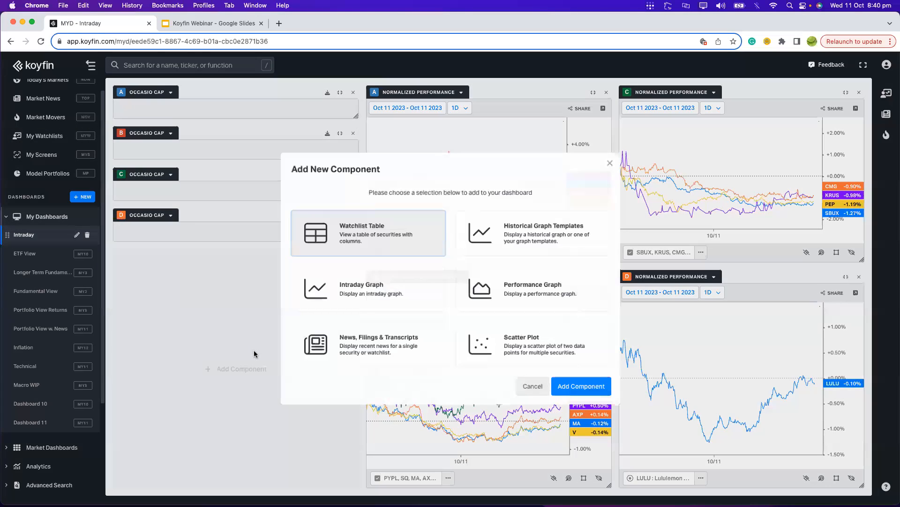
pyautogui.click(363, 348)
pyautogui.click(588, 392)
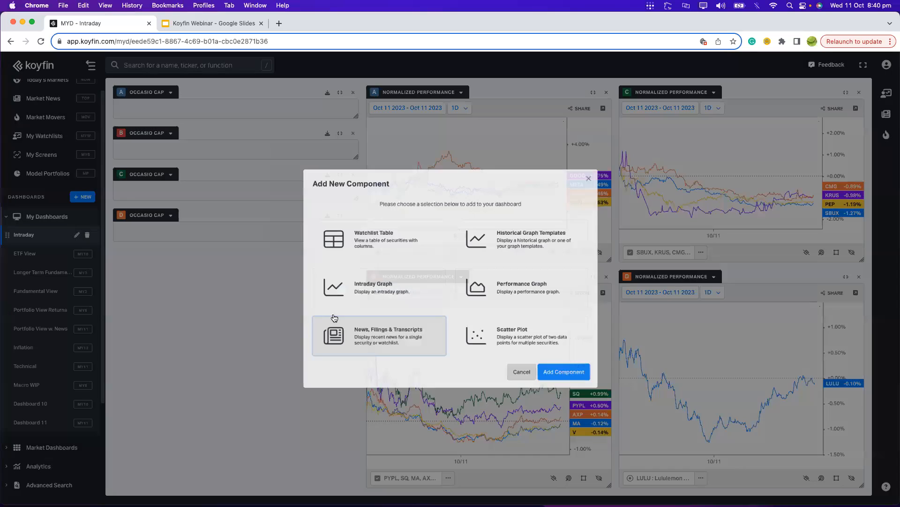
# Collapse the My Dashboards list, and switch to Questions slide 9 of the Koyfin Webinar presentation in Google Slides.
pyautogui.click(40, 217)
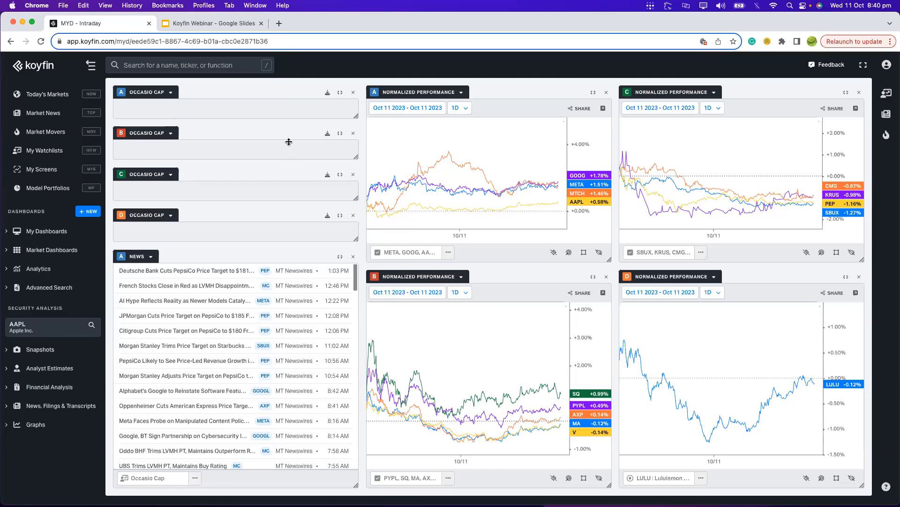
pyautogui.click(215, 22)
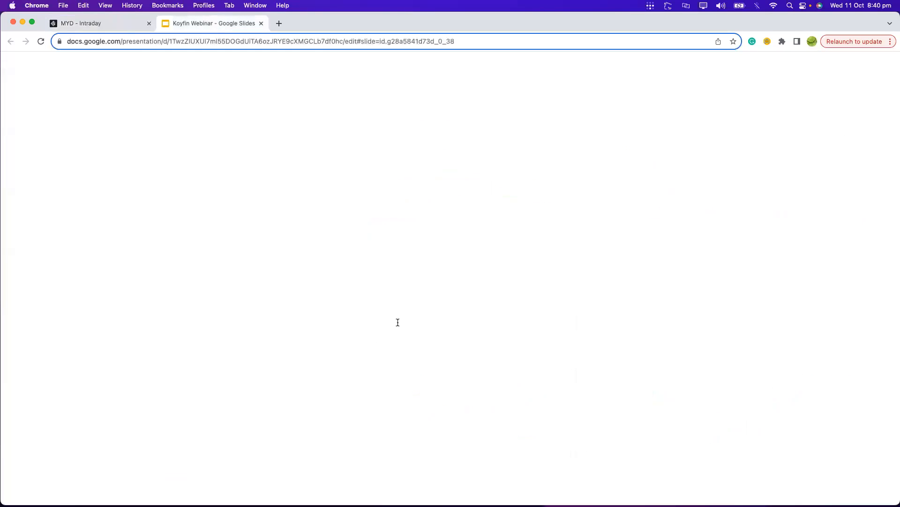
pyautogui.click(45, 384)
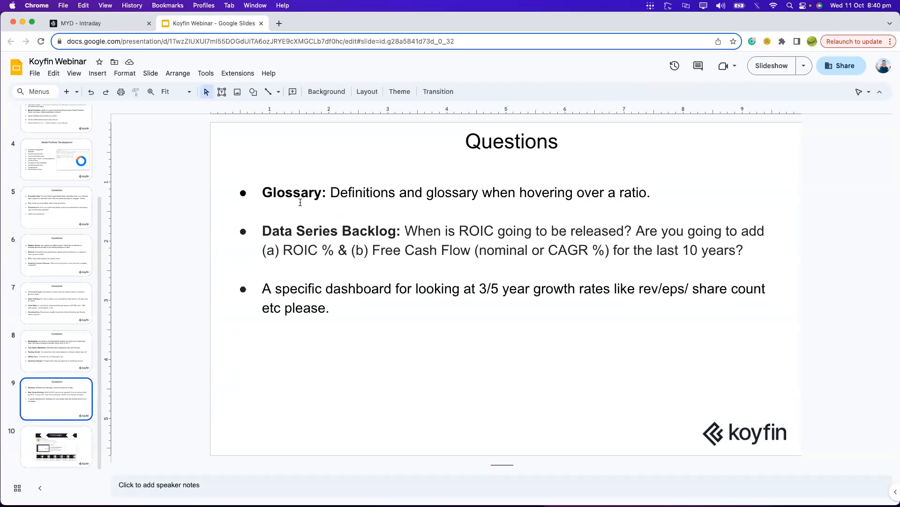
# Read through the slide's questions, highlighting the Glossary and Data Series Backlog questions in turn.
pyautogui.tripleClick(675, 202)
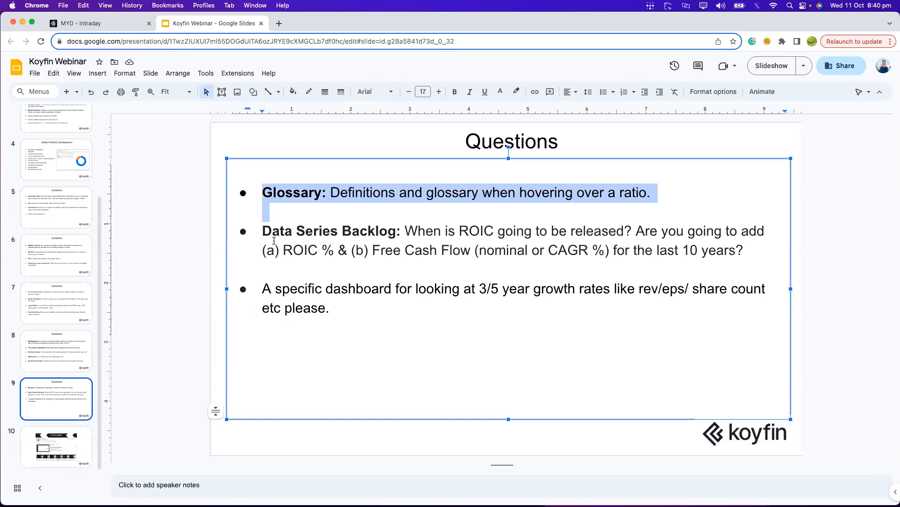
pyautogui.moveTo(264, 232); pyautogui.dragTo(766, 252)
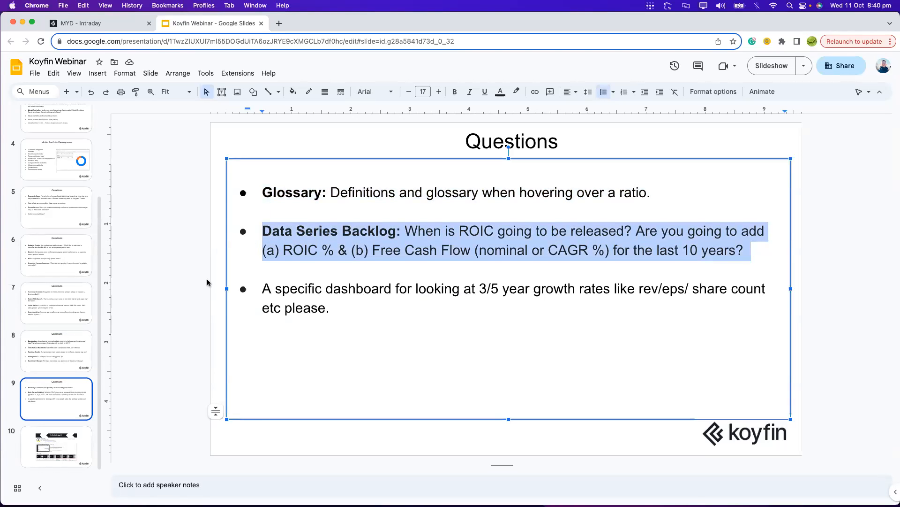
pyautogui.click(392, 311)
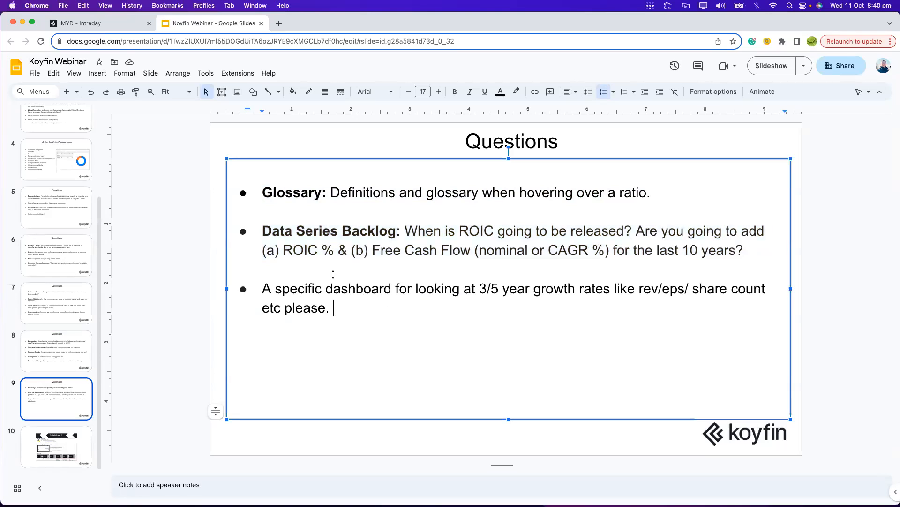
pyautogui.moveTo(743, 250); pyautogui.dragTo(606, 250)
pyautogui.moveTo(397, 241); pyautogui.dragTo(259, 228)
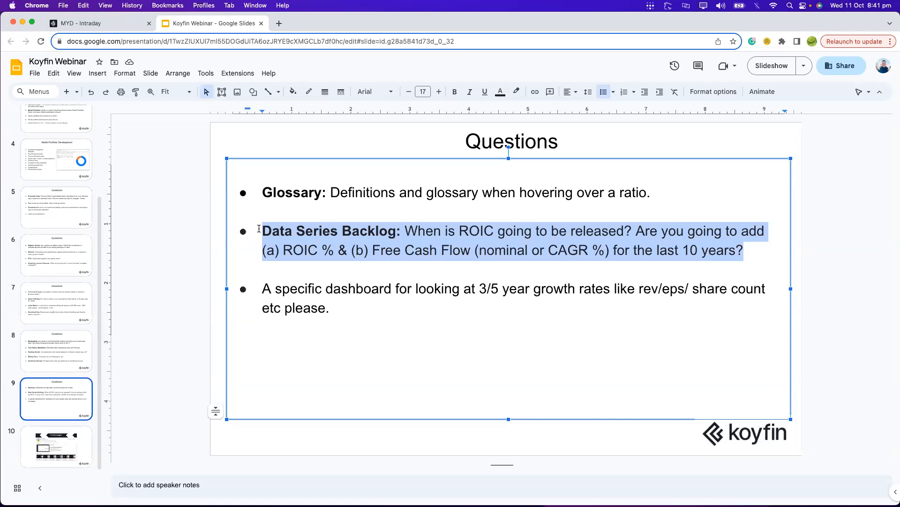
pyautogui.click(477, 232)
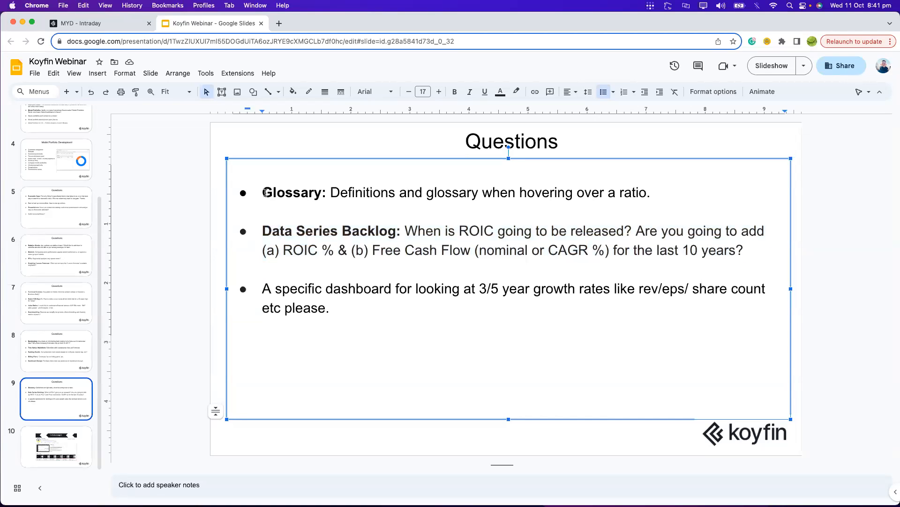
pyautogui.moveTo(264, 192); pyautogui.dragTo(675, 191)
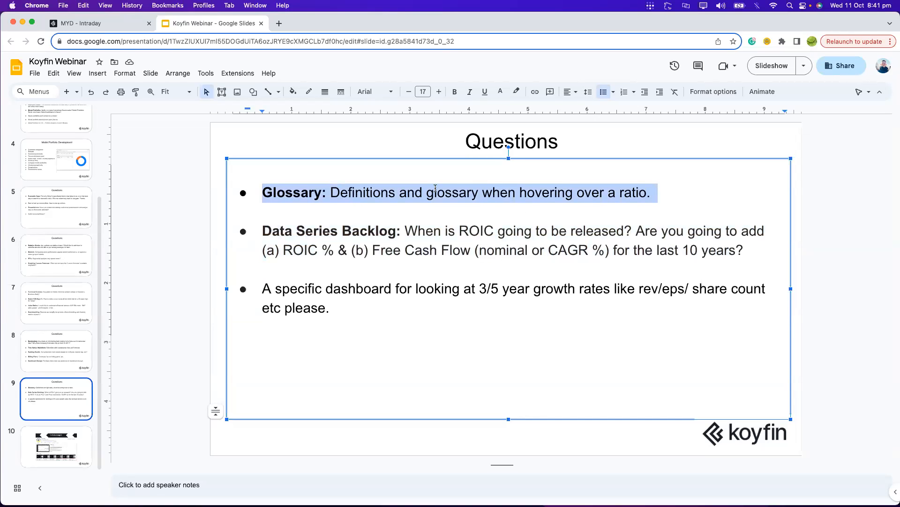
# Search the web for "koyfin dictionary" in a new browser tab, and open the Koyfin Data Dictionary page.
pyautogui.click(279, 24)
pyautogui.write('koyfin dictionary')
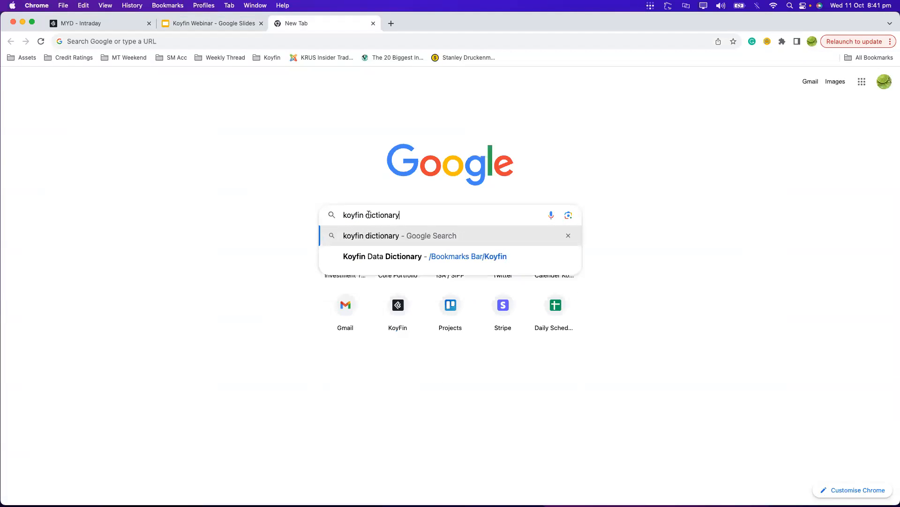
pyautogui.press('Return')
pyautogui.click(262, 182)
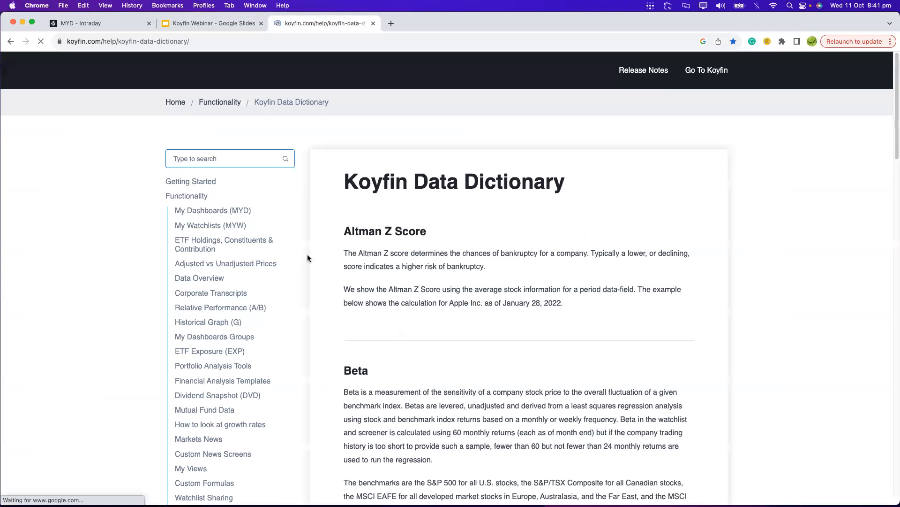
pyautogui.scroll(-10, 370, 314)
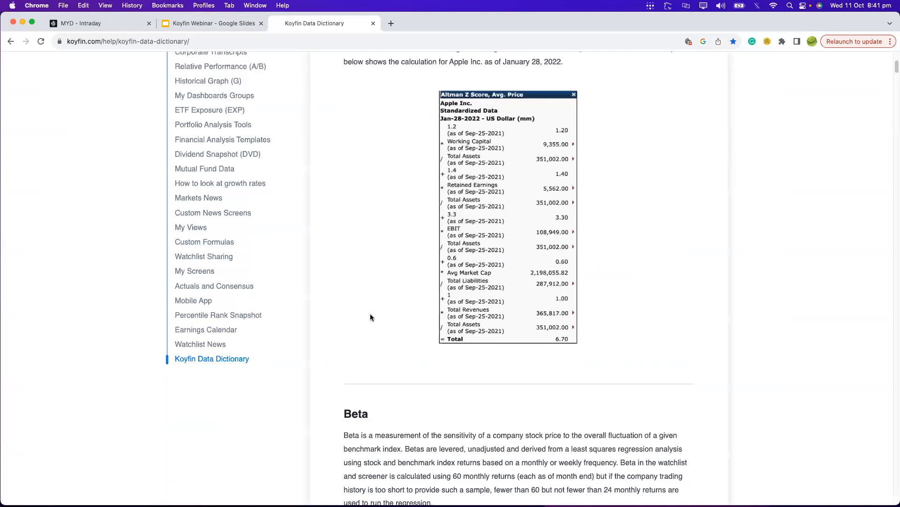
# Find "p/e" in the data dictionary, examine the Price / Earnings (NTM) and Return on Assets % definitions, and return to the Questions slide.
pyautogui.press('super+f')
pyautogui.write('p/e')
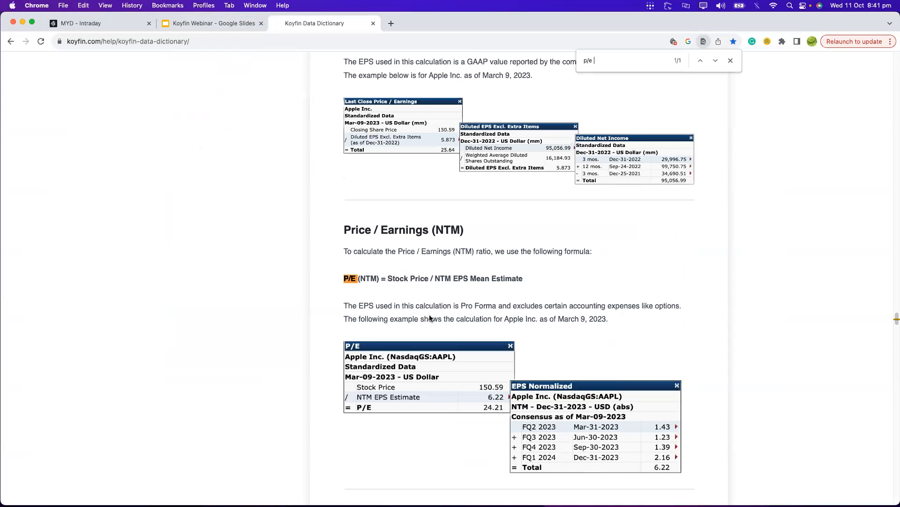
pyautogui.scroll(-5, 522, 262)
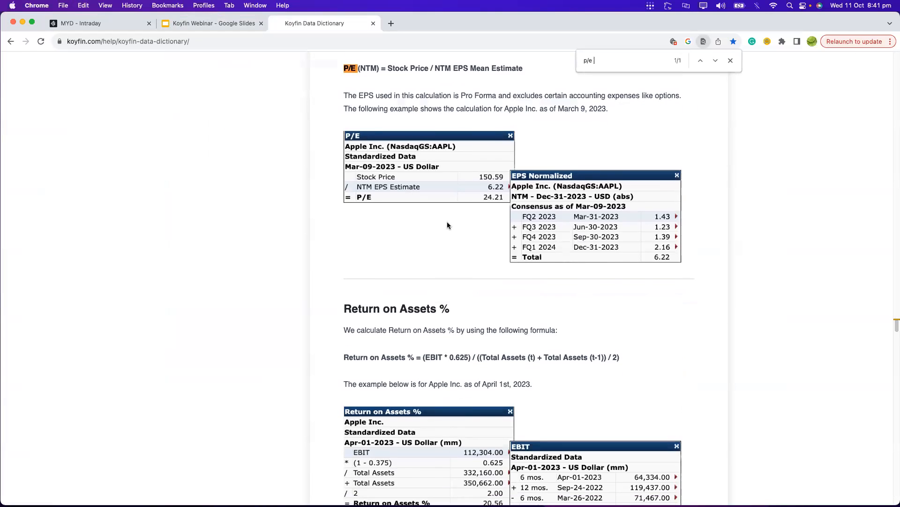
pyautogui.scroll(1, 447, 221)
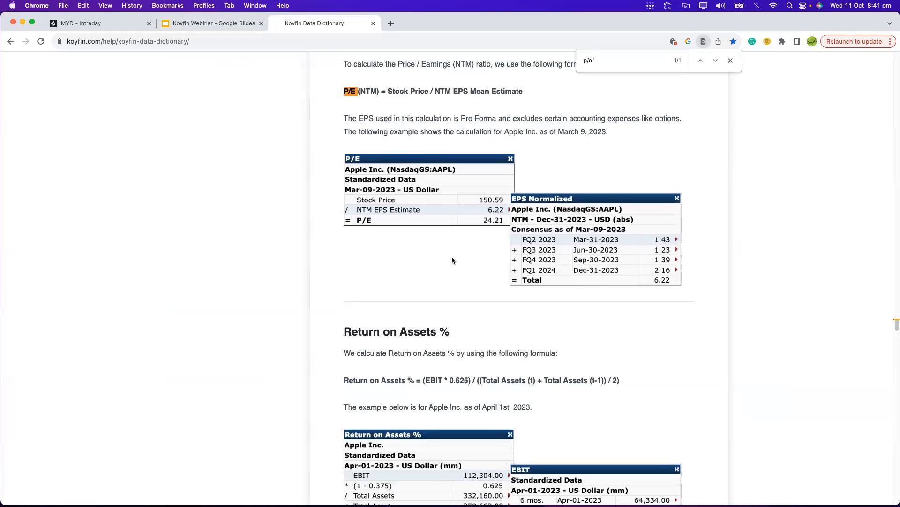
pyautogui.scroll(-3, 455, 249)
pyautogui.scroll(-6, 462, 240)
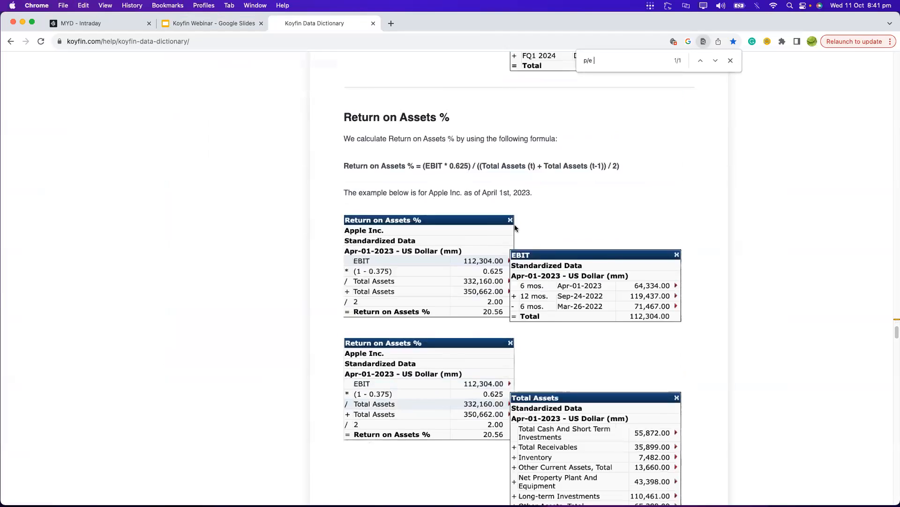
pyautogui.press('Escape')
pyautogui.click(219, 27)
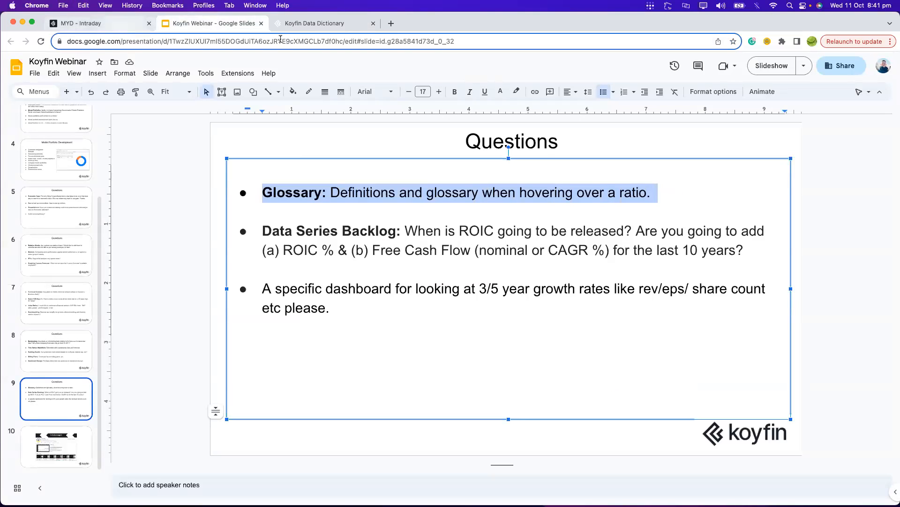
# Examine the Return on Assets % and Return on Total Capital definitions in the Koyfin Data Dictionary, closing the page search.
pyautogui.click(298, 33)
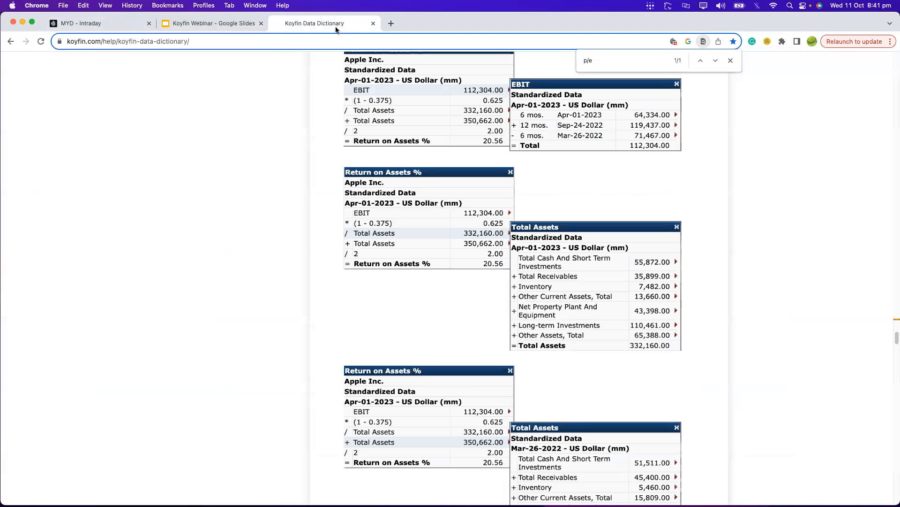
pyautogui.scroll(-10, 438, 274)
pyautogui.scroll(-15, 438, 274)
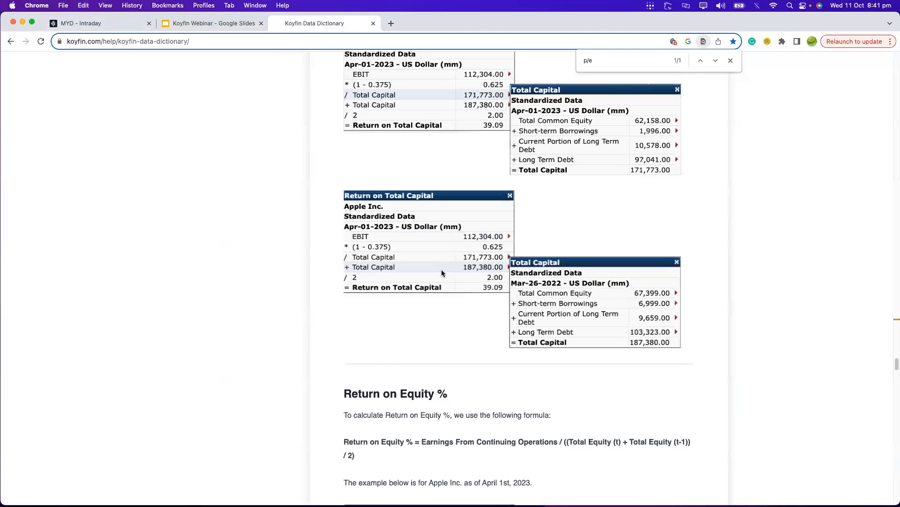
pyautogui.click(731, 60)
pyautogui.scroll(-5, 441, 303)
pyautogui.scroll(-5, 451, 308)
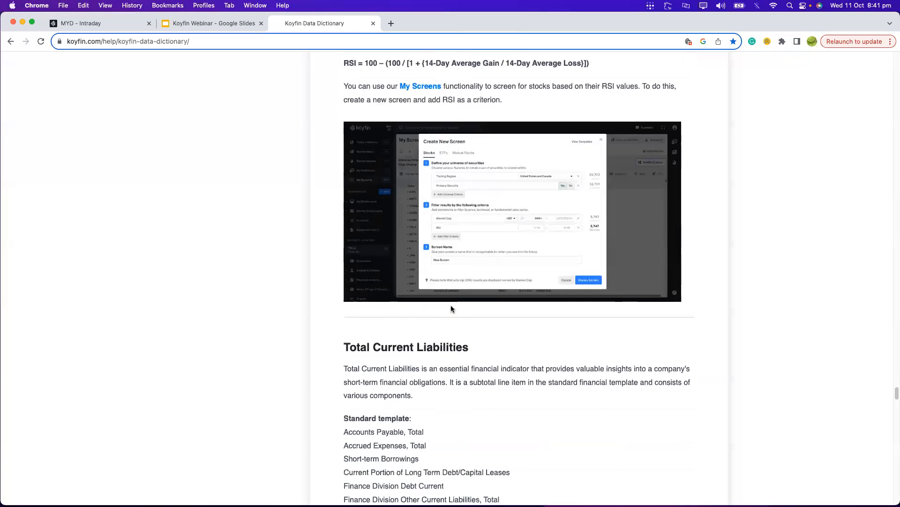
pyautogui.scroll(12, 450, 309)
pyautogui.scroll(3, 426, 246)
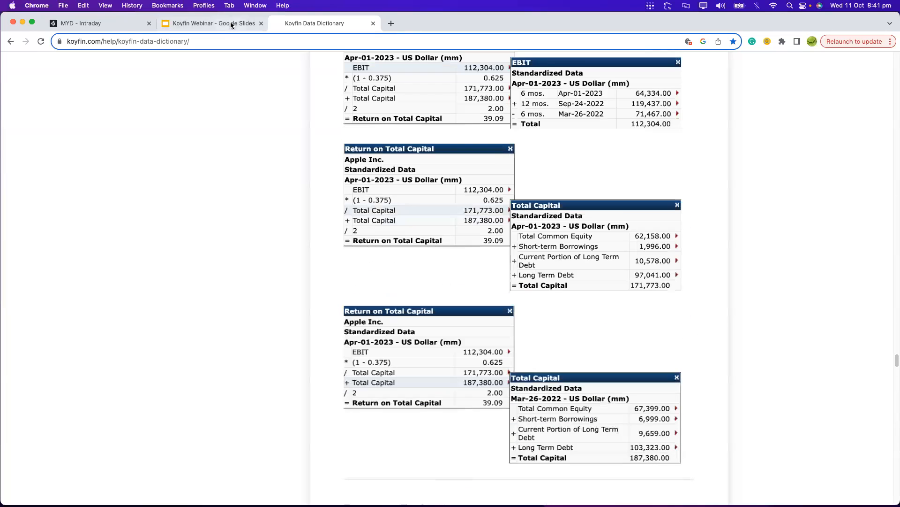
# Switch to Koyfin, view the Today's Markets page, and open My Watchlists.
pyautogui.click(112, 21)
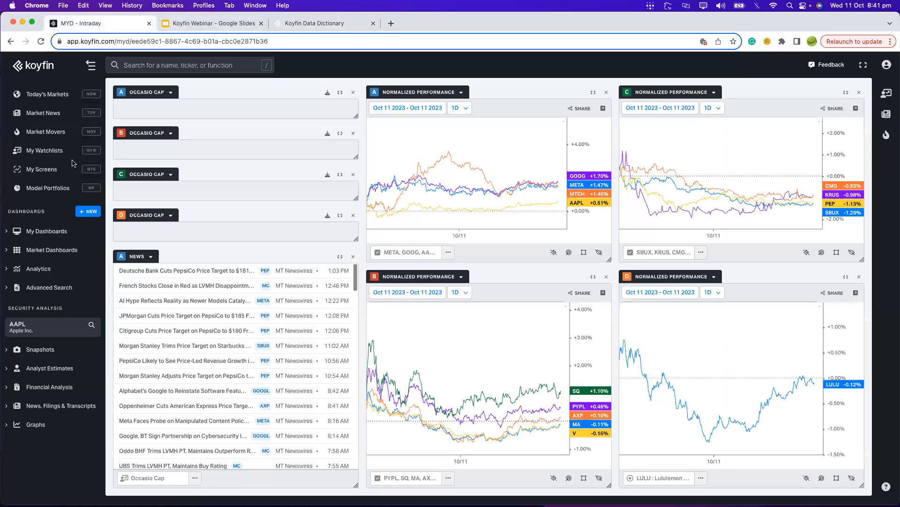
pyautogui.click(43, 100)
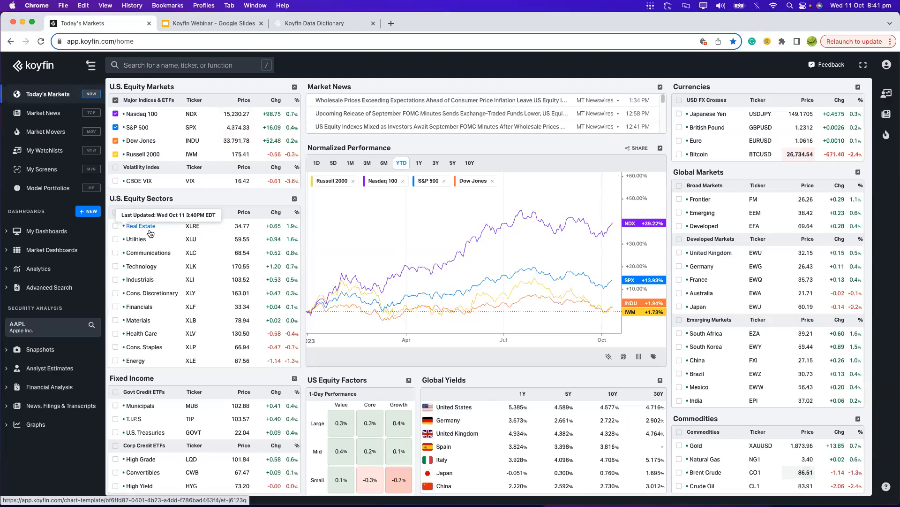
pyautogui.click(54, 151)
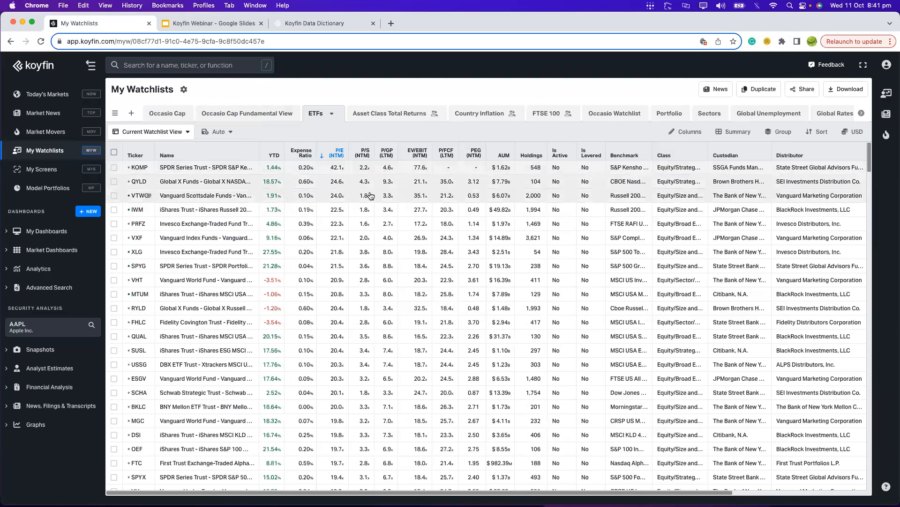
# Highlight the question about a 3/5 year growth rates dashboard on the Questions slide, and return to Koyfin's watchlists.
pyautogui.click(199, 23)
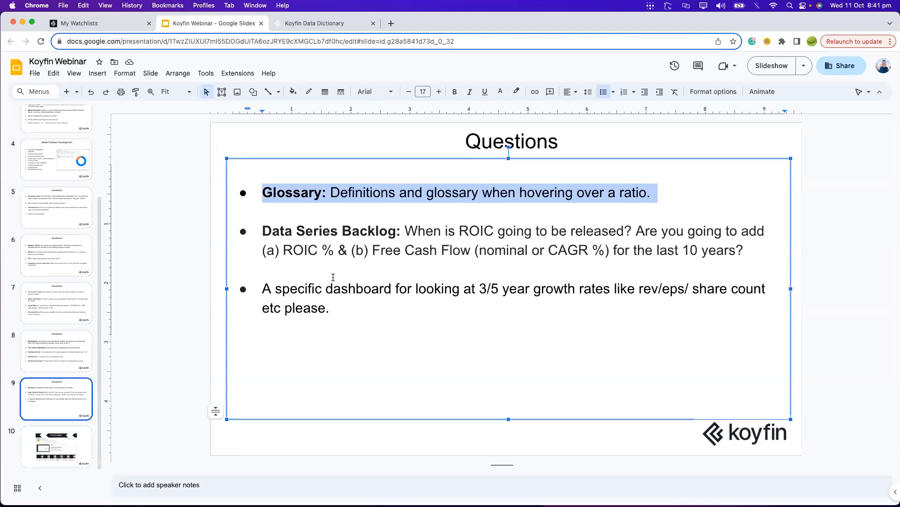
pyautogui.moveTo(352, 308); pyautogui.dragTo(261, 291)
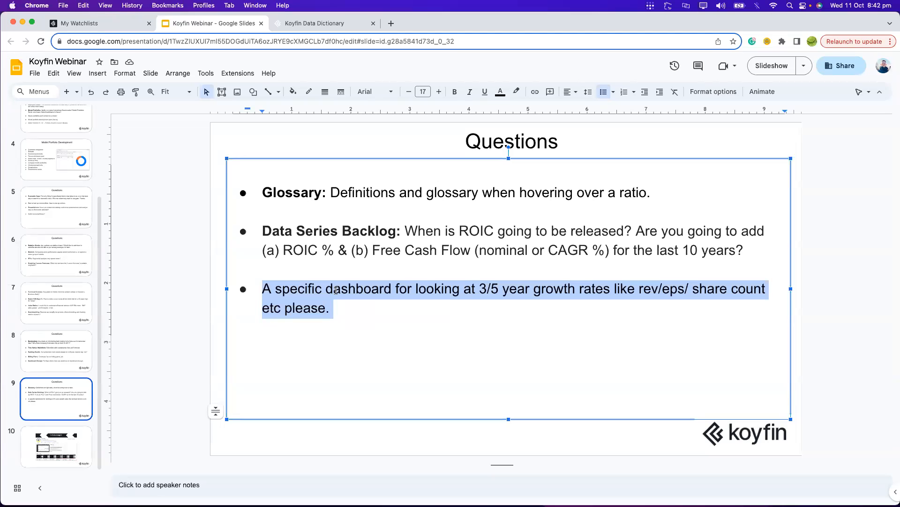
pyautogui.click(122, 28)
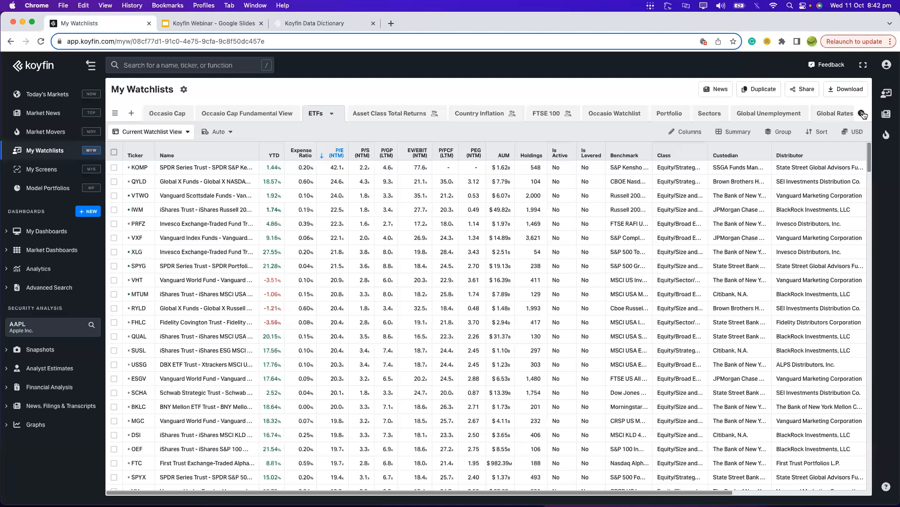
# Create a new watchlist with the default name Watchlist.
pyautogui.click(863, 114)
pyautogui.click(863, 115)
pyautogui.click(835, 114)
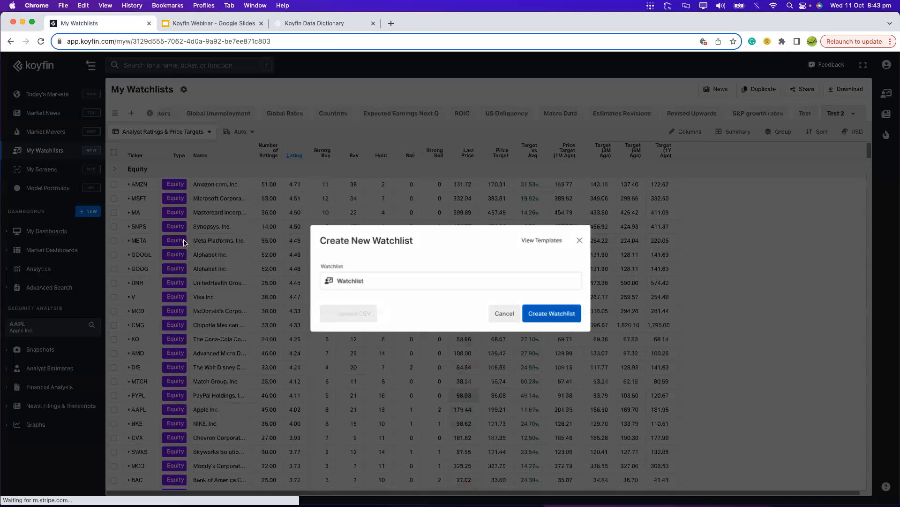
pyautogui.click(183, 242)
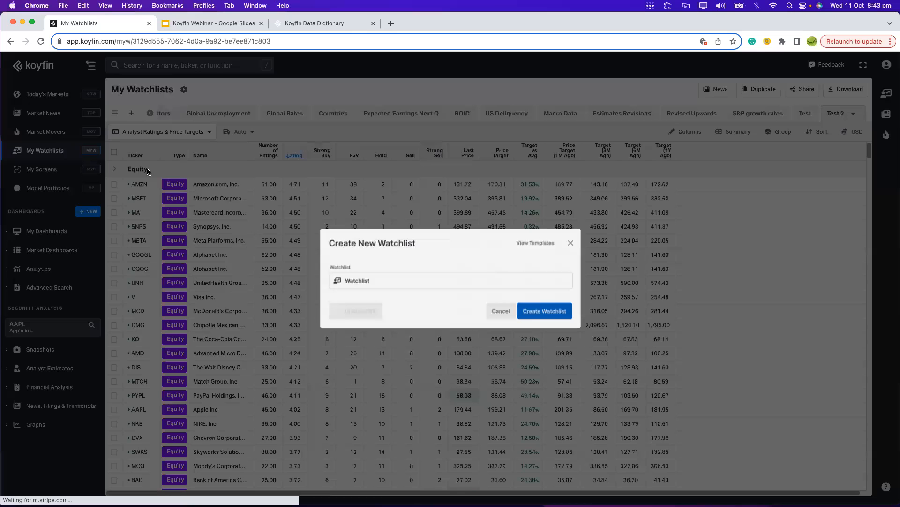
# Add Tesla (TSLA), NVIDIA (NVDA) and Apple (AAPL) to the new watchlist.
pyautogui.write('tsla')
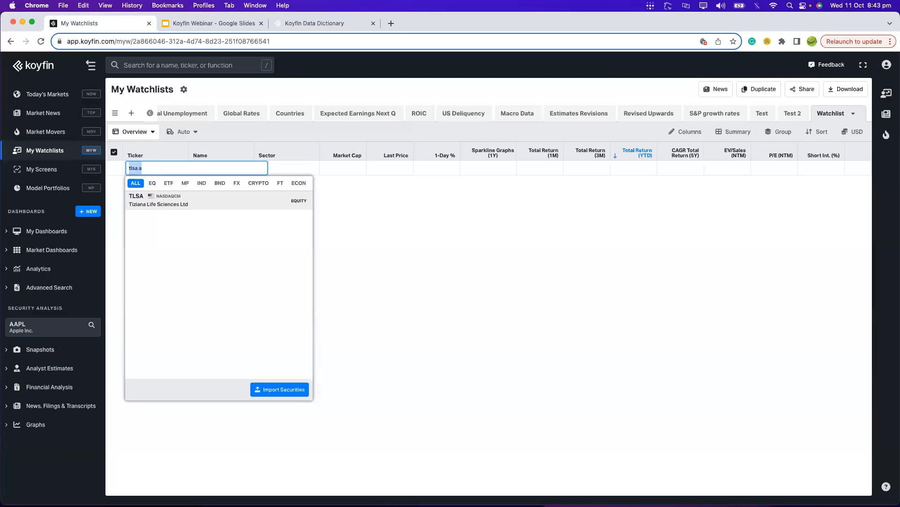
pyautogui.click(178, 204)
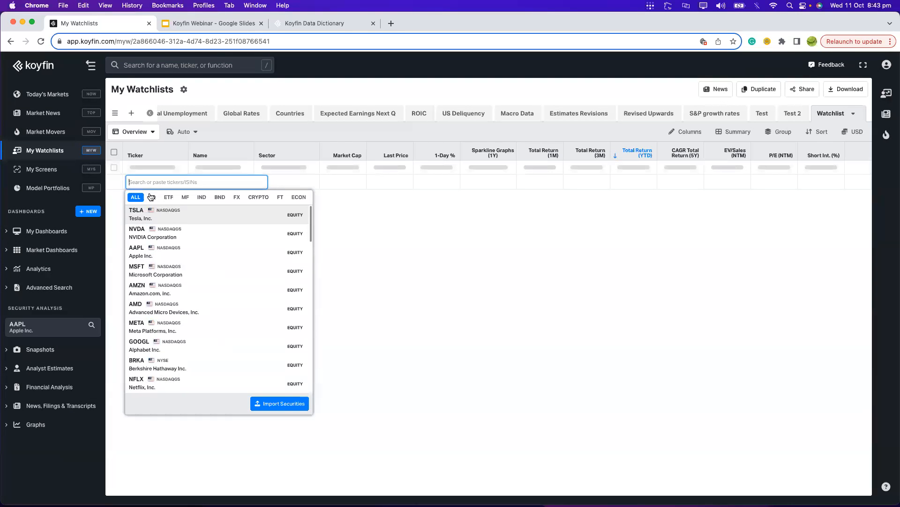
pyautogui.click(150, 233)
pyautogui.click(150, 262)
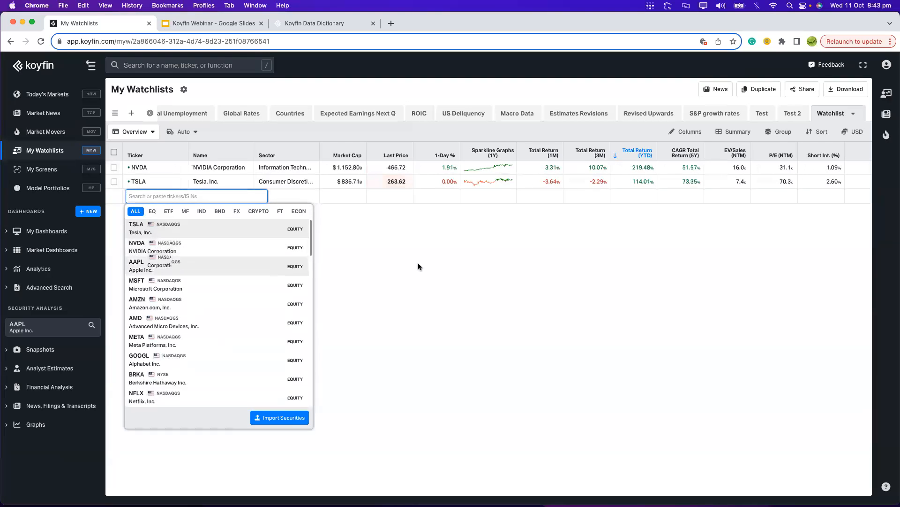
pyautogui.click(685, 133)
pyautogui.press('Escape')
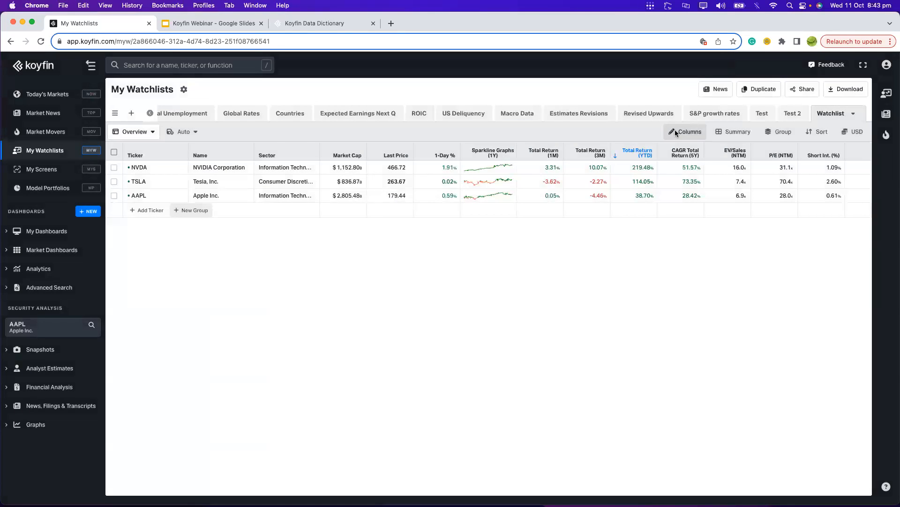
# Remove every column from Market Cap through Short Int. (%) from the watchlist, keeping only Ticker, Name and Sector.
pyautogui.click(685, 132)
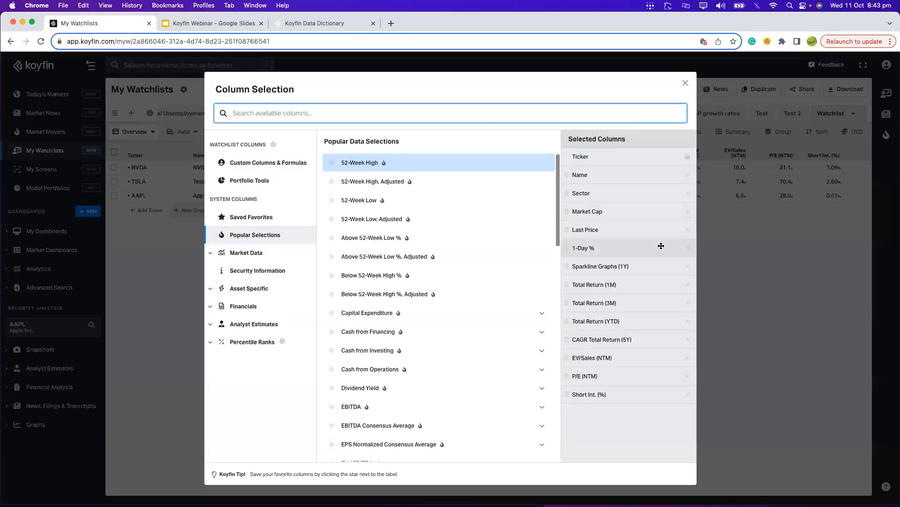
pyautogui.doubleClick(688, 248)
pyautogui.doubleClick(688, 249)
pyautogui.doubleClick(688, 249)
pyautogui.click(688, 249)
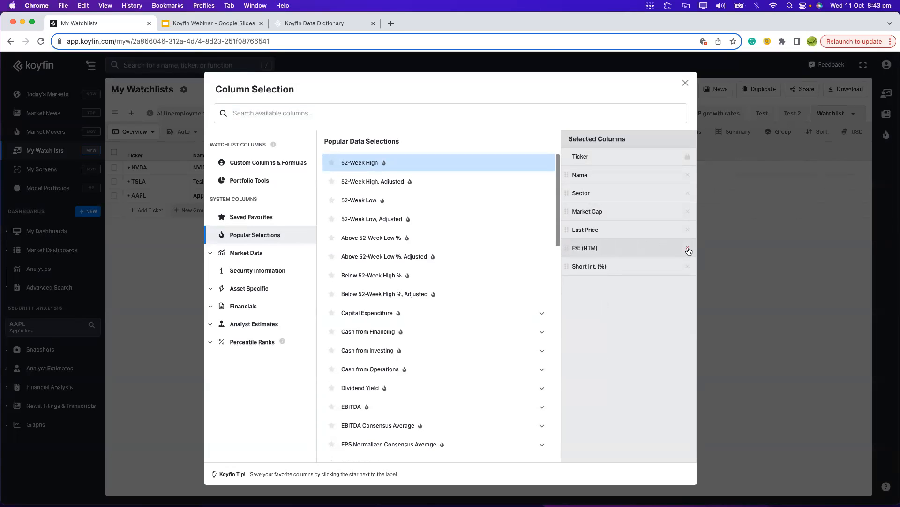
pyautogui.doubleClick(688, 249)
pyautogui.click(689, 231)
pyautogui.click(688, 211)
# Add the Total Revenues, CAGR columns for 3Y FY and 5Y FY to the watchlist.
pyautogui.click(429, 115)
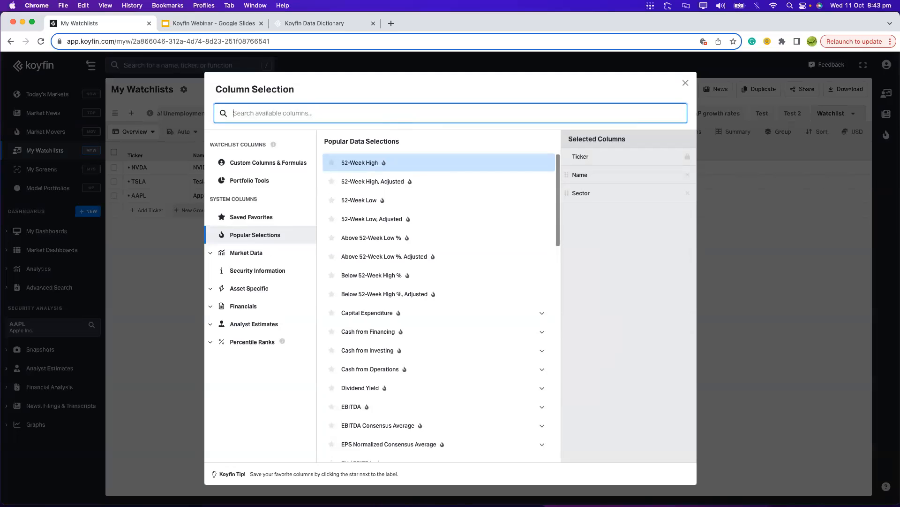
pyautogui.write('cagr')
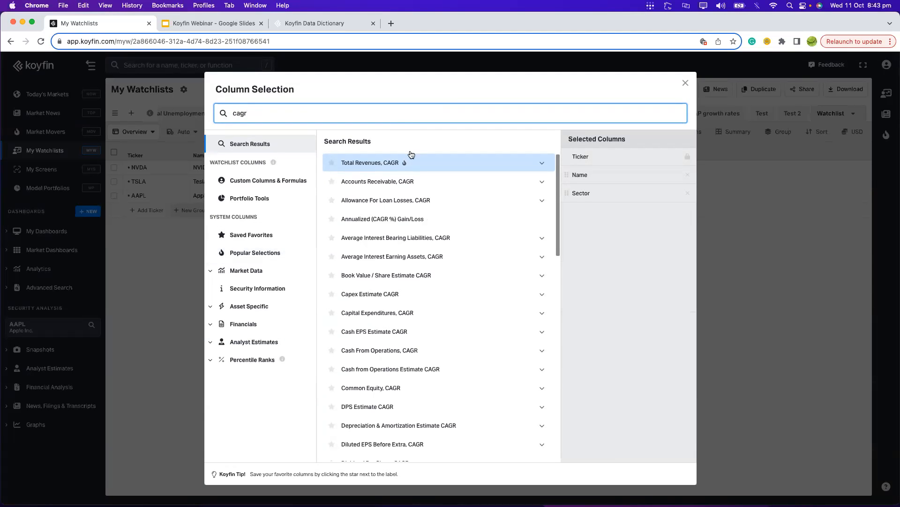
pyautogui.click(387, 168)
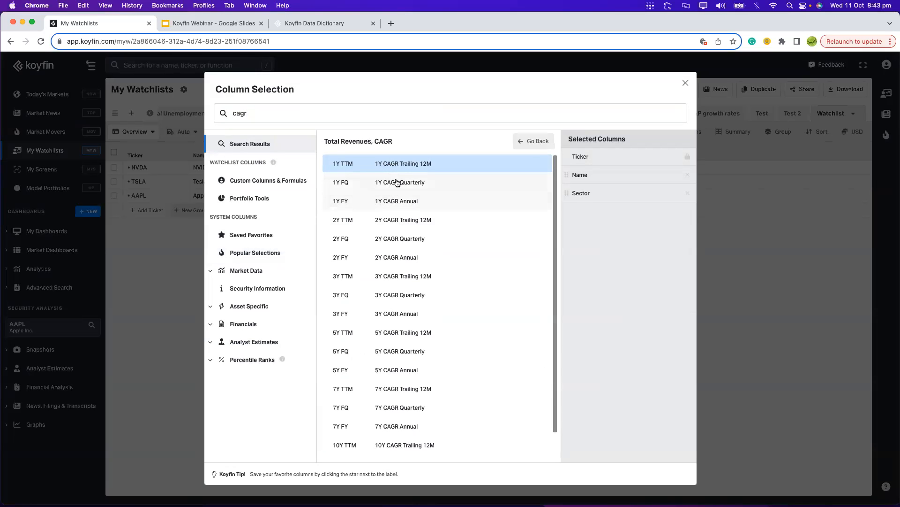
pyautogui.click(389, 316)
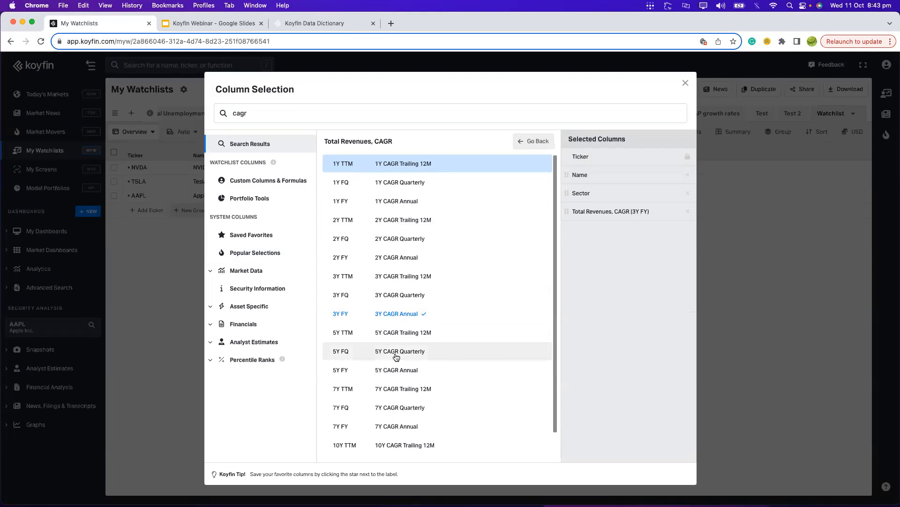
pyautogui.click(392, 369)
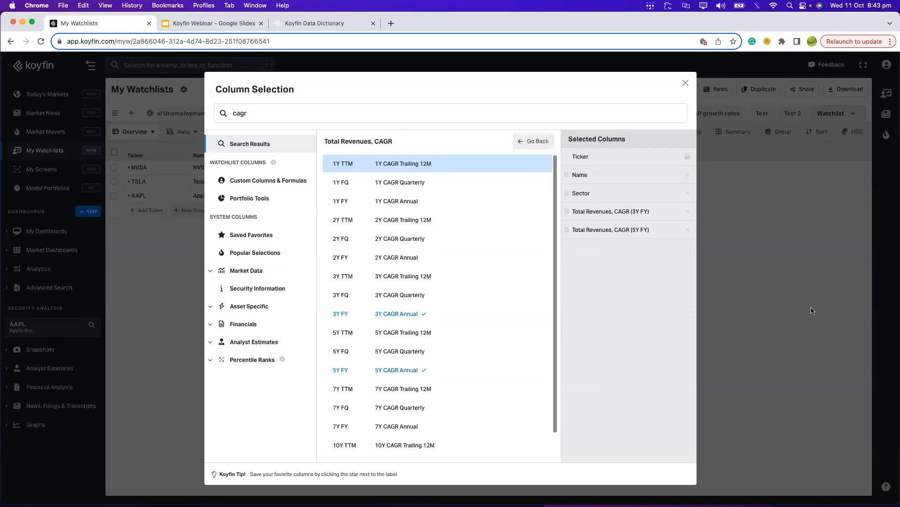
pyautogui.click(813, 310)
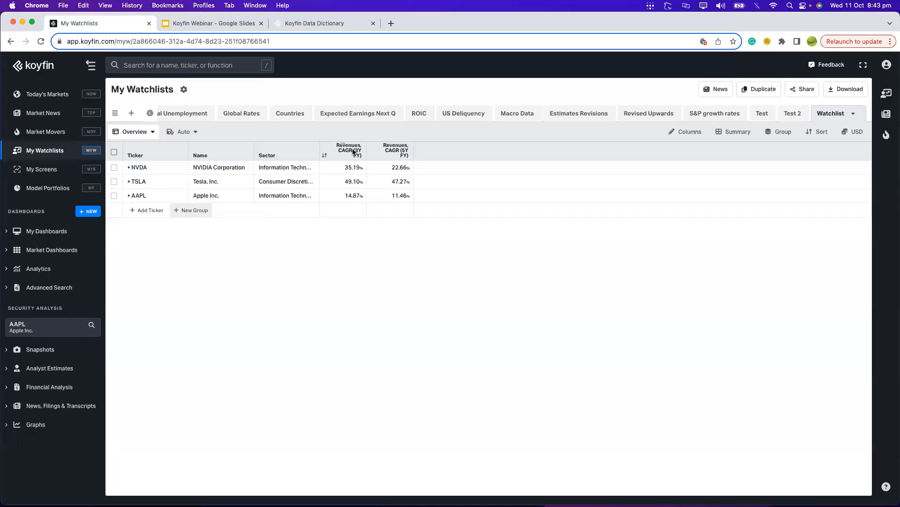
# Rename the 3Y Total Revenues CAGR column header to "3Y CAGR Revs", and switch to the Koyfin Webinar slides.
pyautogui.click(353, 151)
pyautogui.write('3Y CGAR')
pyautogui.press('BackSpace')
pyautogui.press('BackSpace')
pyautogui.press('BackSpace')
pyautogui.write('AGR RE')
pyautogui.press('BackSpace')
pyautogui.write('evs')
pyautogui.press('Return')
pyautogui.click(206, 29)
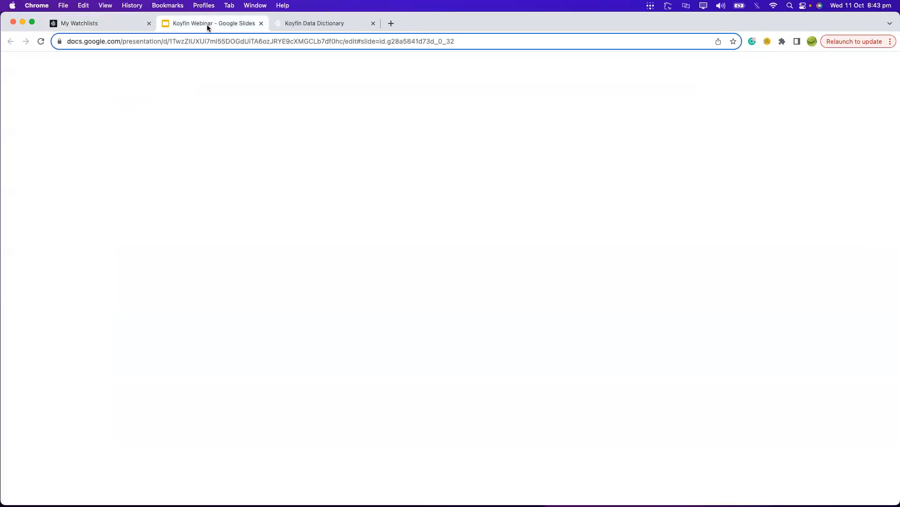
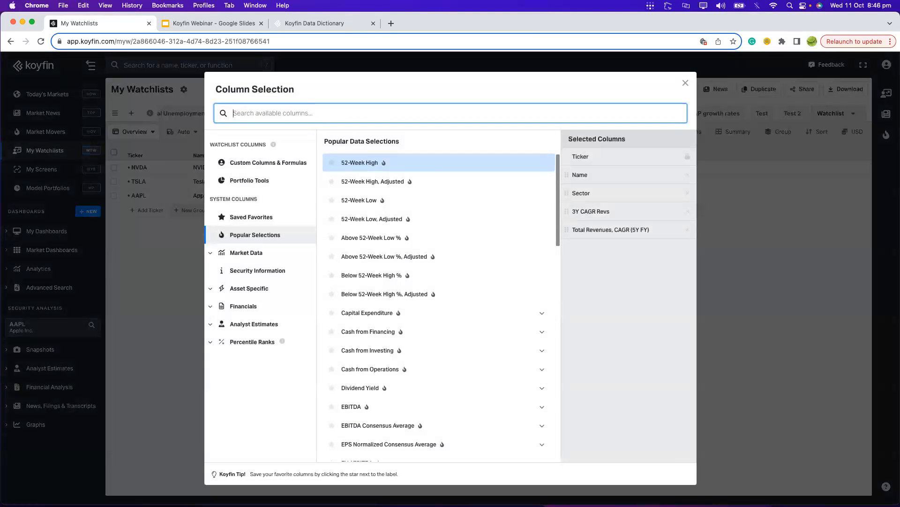
# Search the available columns for "cagr" and deselect the 3Y and 5Y annual Total Revenues CAGR columns.
pyautogui.write('revenue')
pyautogui.press('super+a')
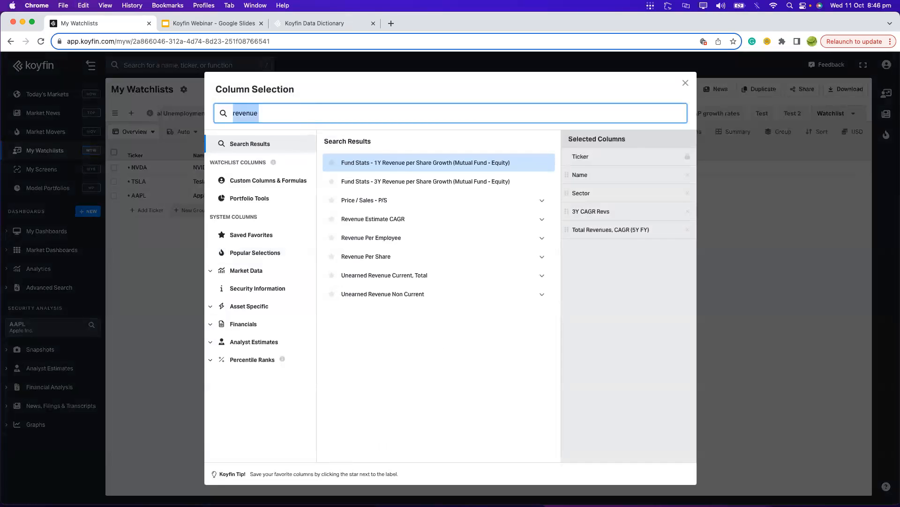
pyautogui.press('BackSpace')
pyautogui.write('cagr')
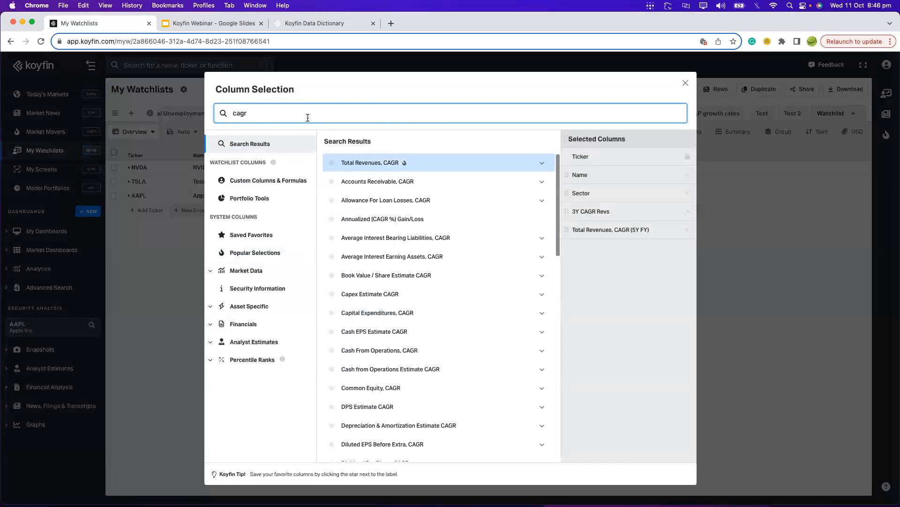
pyautogui.click(357, 163)
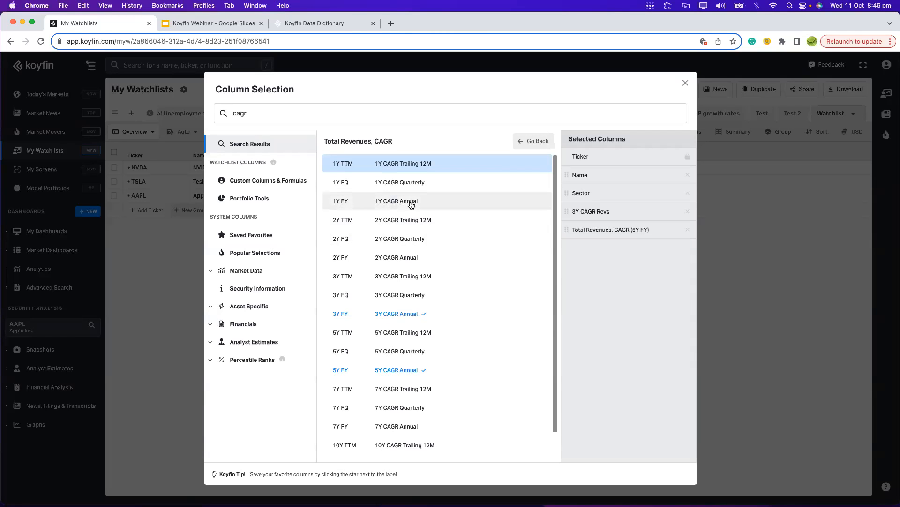
pyautogui.click(399, 313)
pyautogui.click(398, 369)
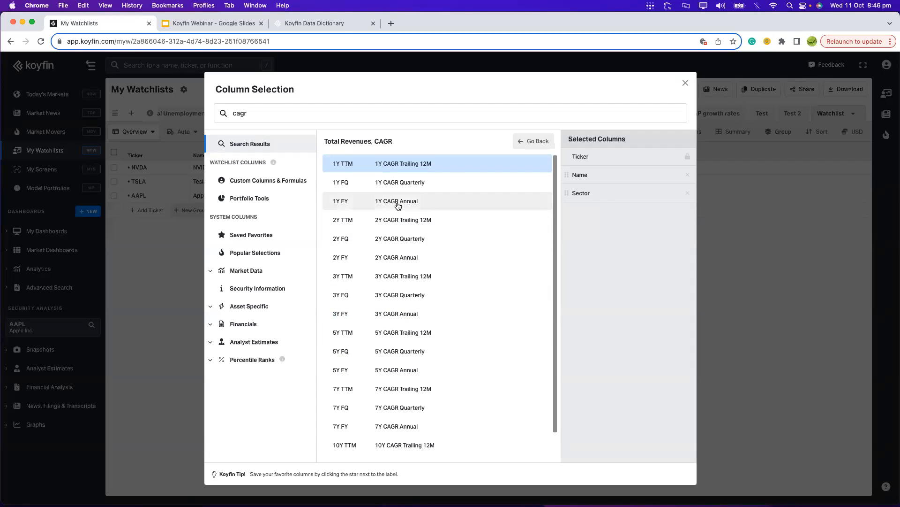
# Search the available columns for "gross profit mar" and add Gross Profit Margin % for the last twelve months to the watchlist.
pyautogui.click(324, 114)
pyautogui.press('super+a')
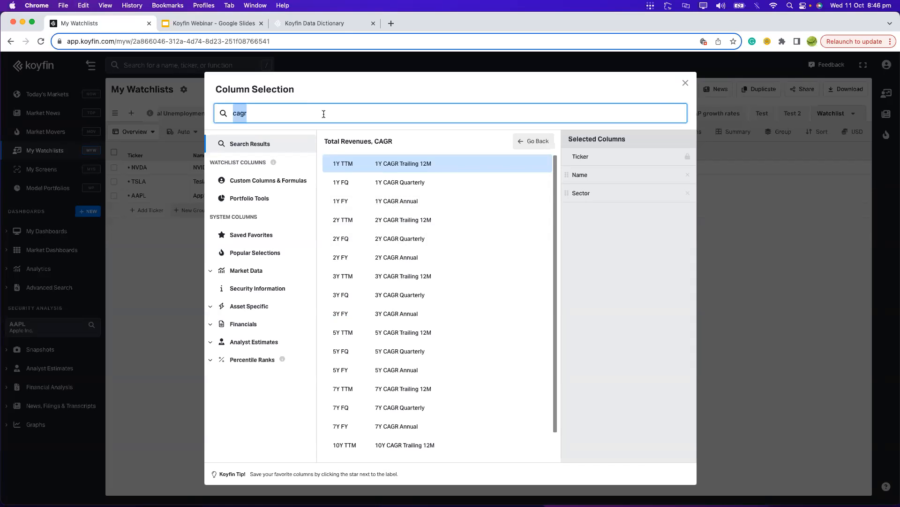
pyautogui.write('gross mar')
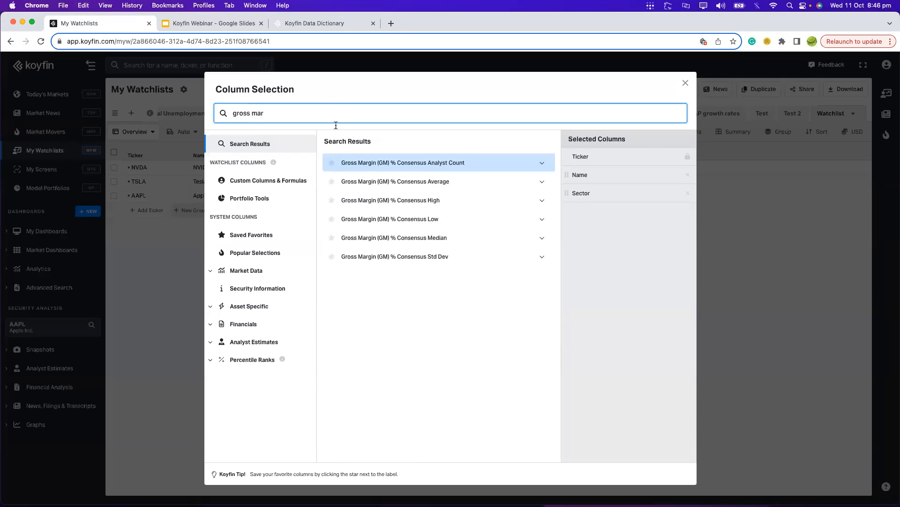
pyautogui.press('BackSpace')
pyautogui.press('BackSpace')
pyautogui.press('BackSpace')
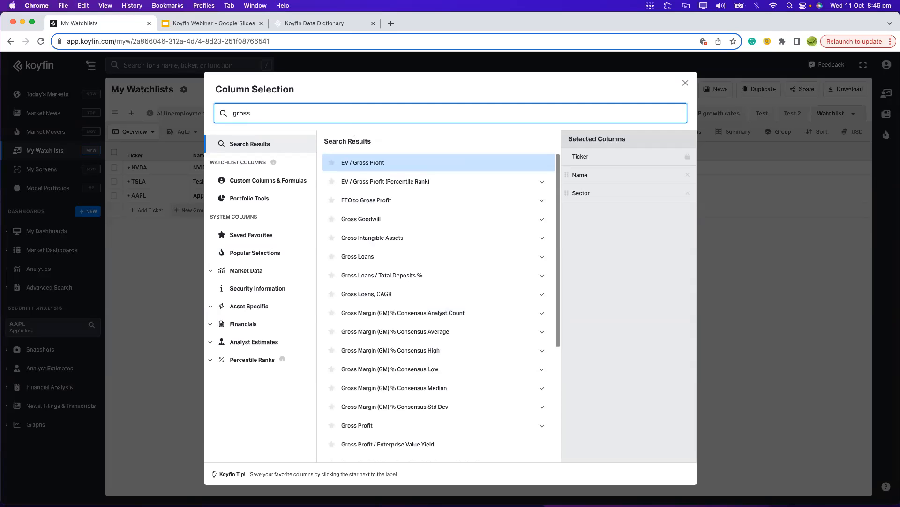
pyautogui.write('profit mar')
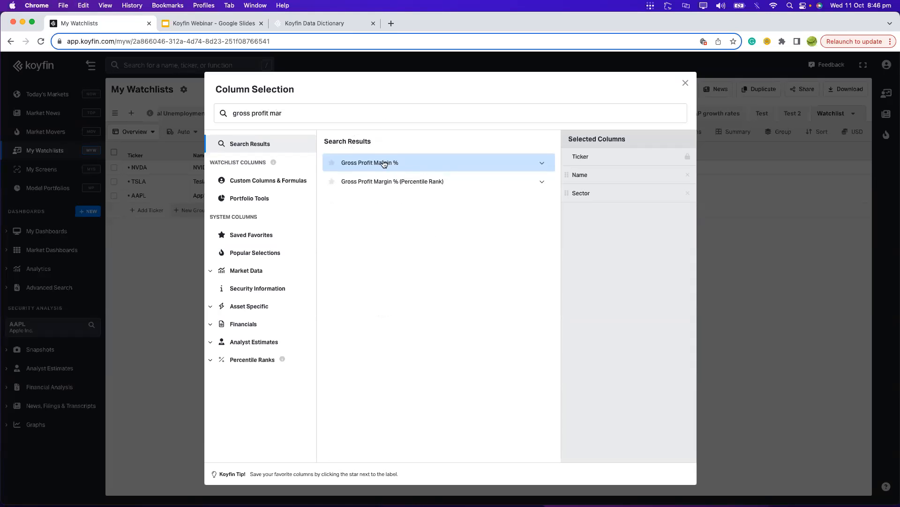
pyautogui.click(384, 163)
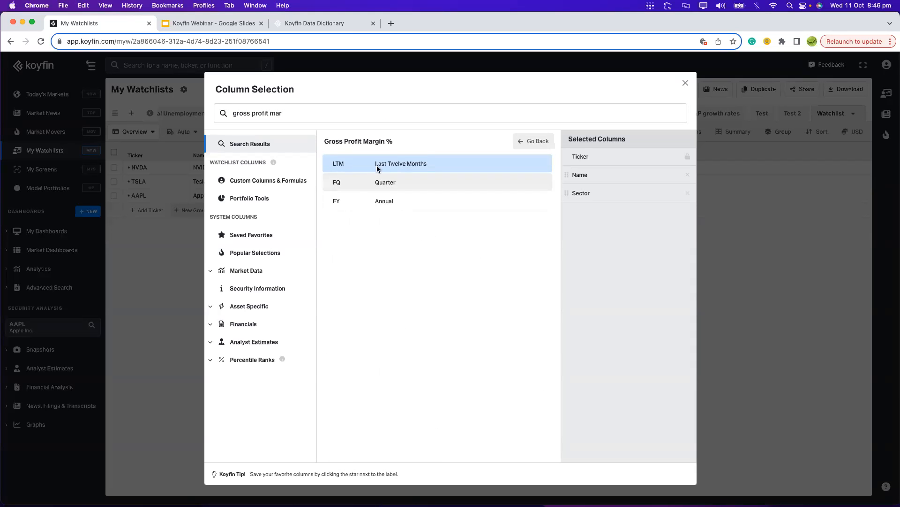
pyautogui.click(401, 165)
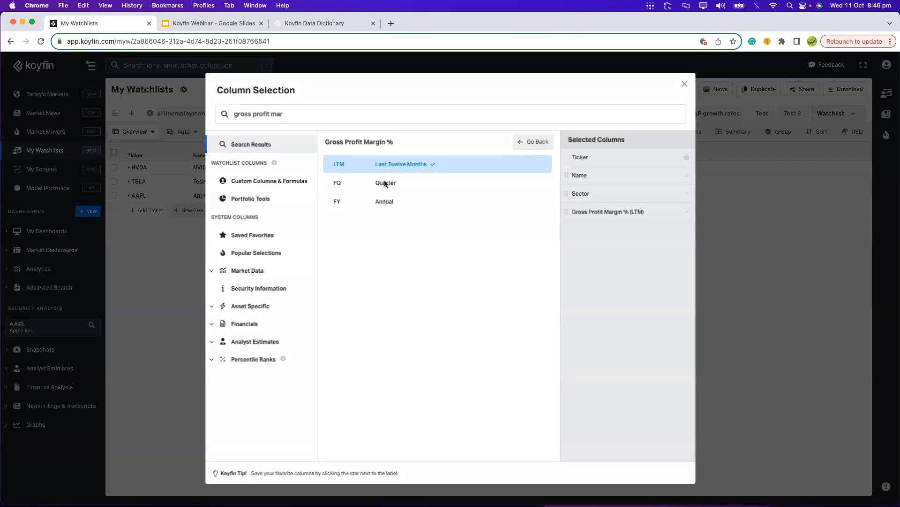
pyautogui.press('Escape')
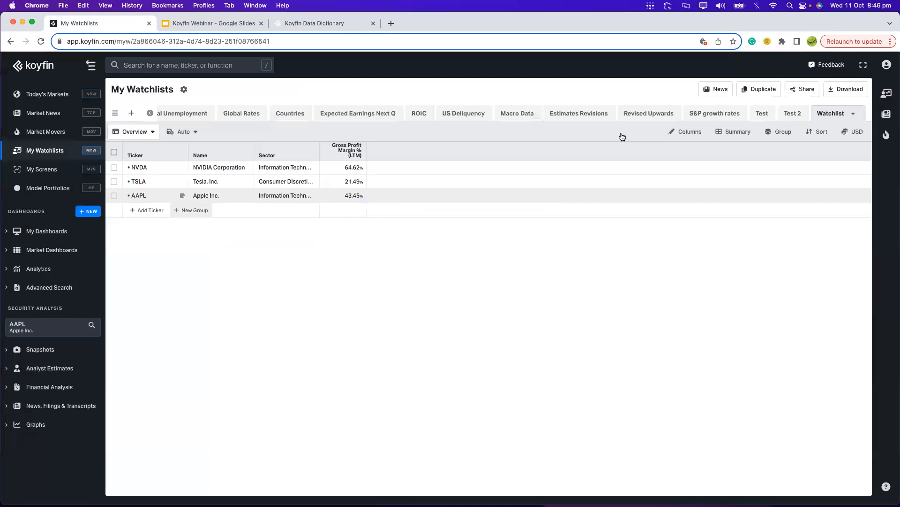
# Add the 1Y annual (1Y FY) Total Revenues, CAGR column to the watchlist.
pyautogui.click(685, 131)
pyautogui.click(375, 156)
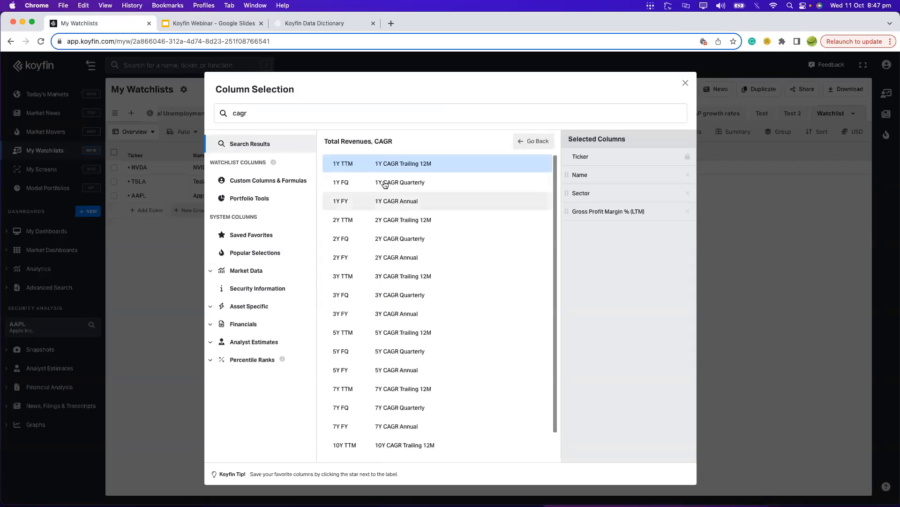
pyautogui.click(388, 205)
pyautogui.click(709, 240)
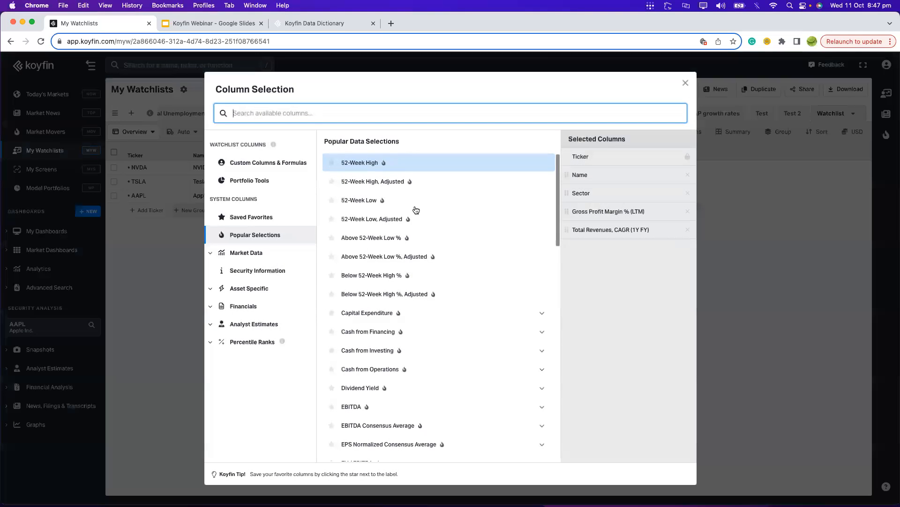
# Start a new custom formula column and label it "RULE OF 40".
pyautogui.click(282, 165)
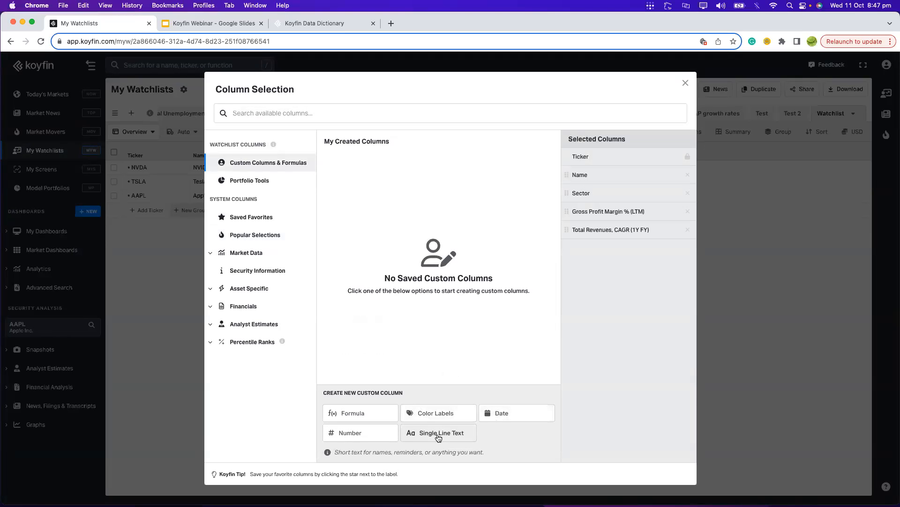
pyautogui.click(387, 414)
pyautogui.moveTo(379, 196); pyautogui.dragTo(341, 193)
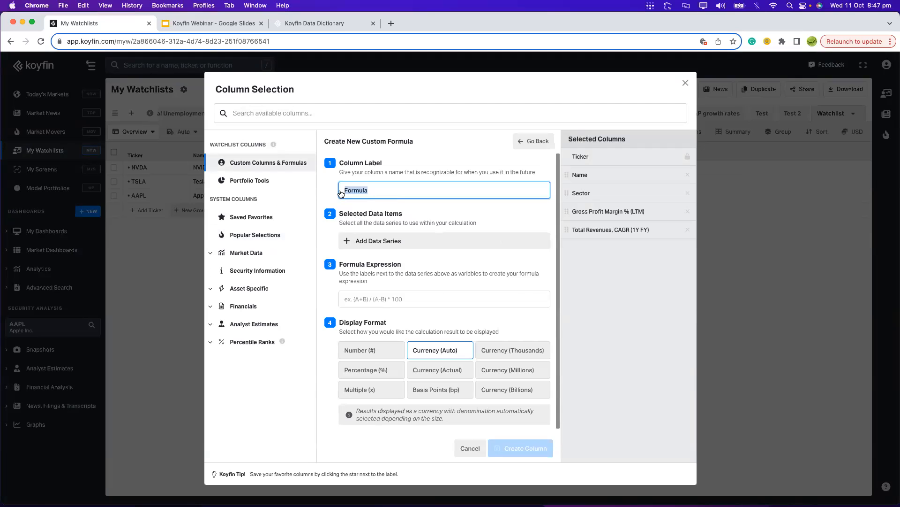
pyautogui.write('RULE OF 4')
pyautogui.click(401, 226)
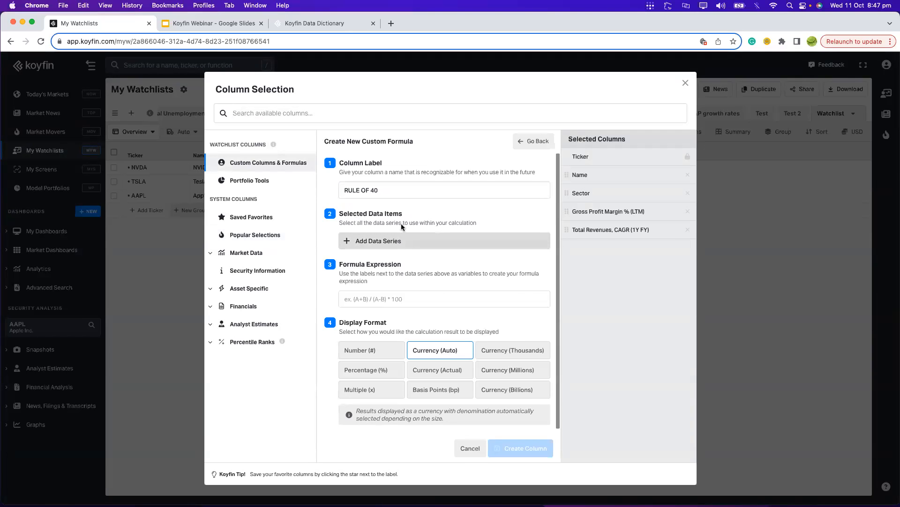
# Add Total Revenues, CAGR (1Y FY) and Gross Profit Margin % (LTM) as the formula's data series A and B.
pyautogui.click(399, 240)
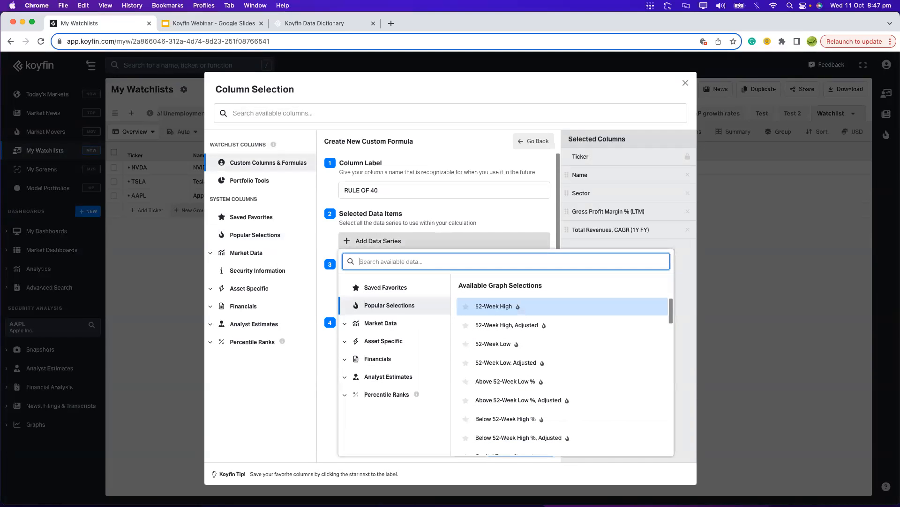
pyautogui.write('cagr')
pyautogui.click(488, 306)
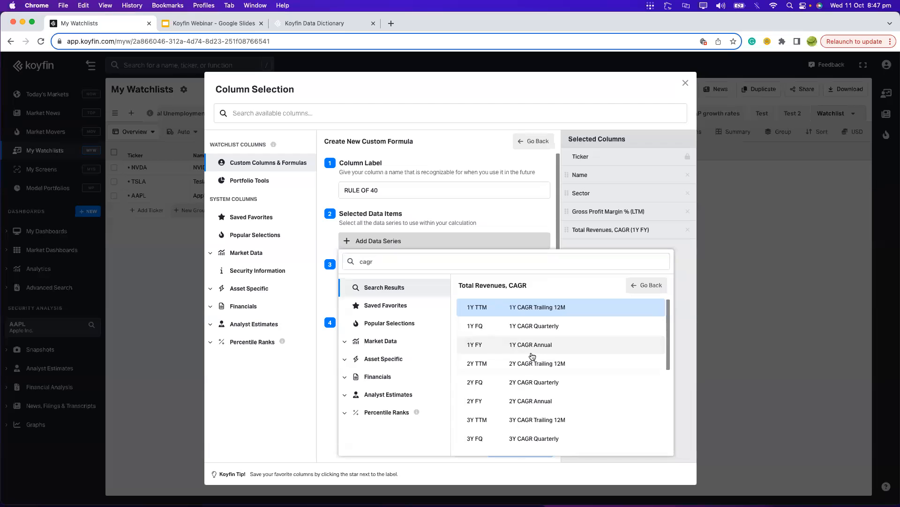
pyautogui.click(533, 346)
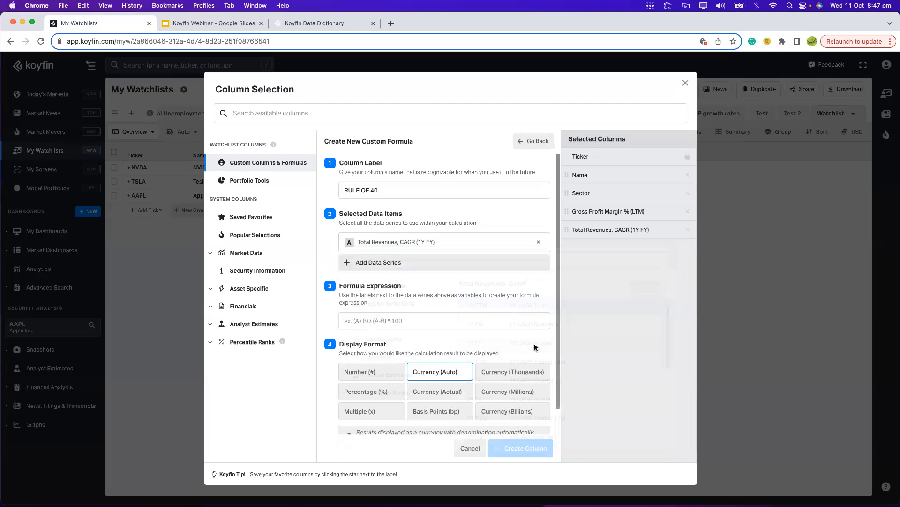
pyautogui.click(408, 264)
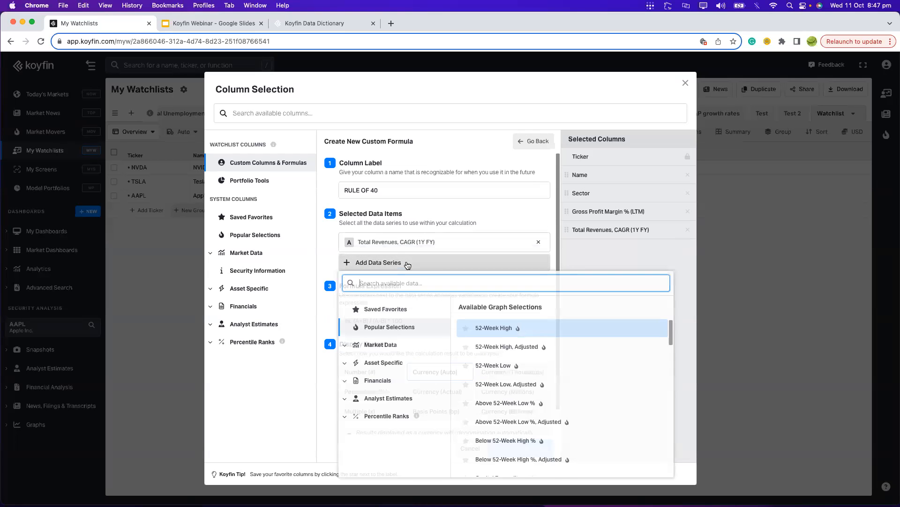
pyautogui.write('gross profit mar')
pyautogui.click(526, 326)
pyautogui.click(525, 330)
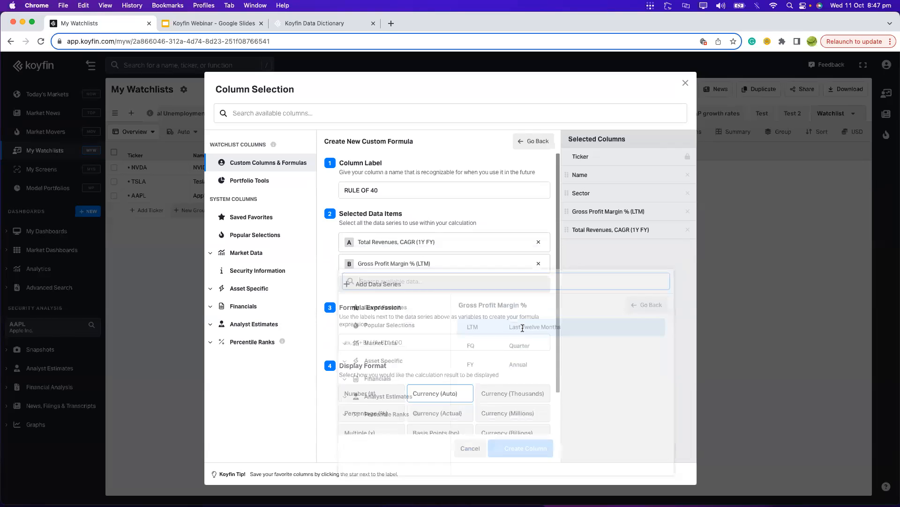
# Set the formula expression to A+B and its display format to Percentage (%).
pyautogui.click(382, 338)
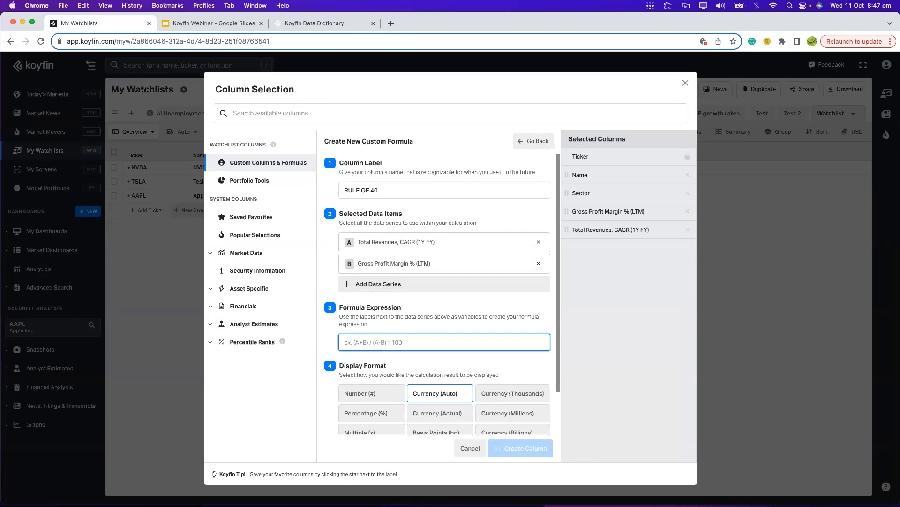
pyautogui.write('ABV')
pyautogui.press('BackSpace')
pyautogui.press('BackSpace')
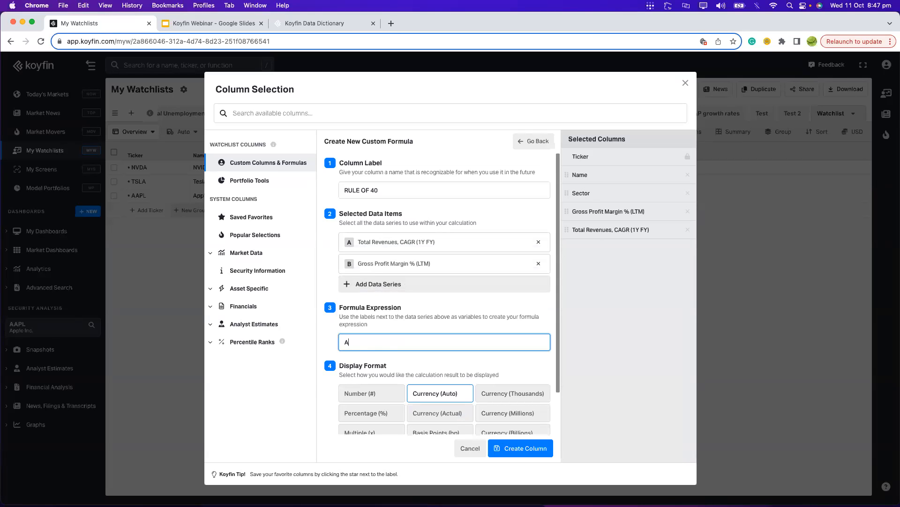
pyautogui.write('+B')
pyautogui.scroll(-2, 390, 340)
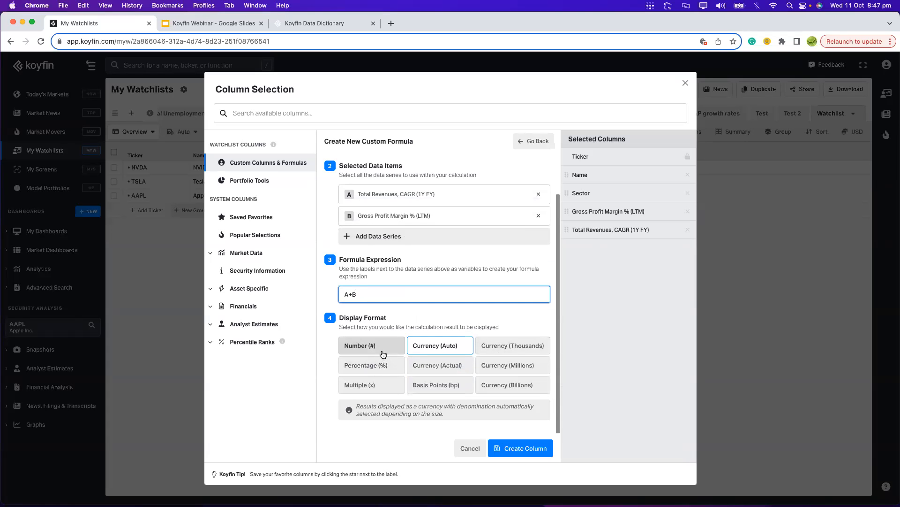
pyautogui.click(385, 368)
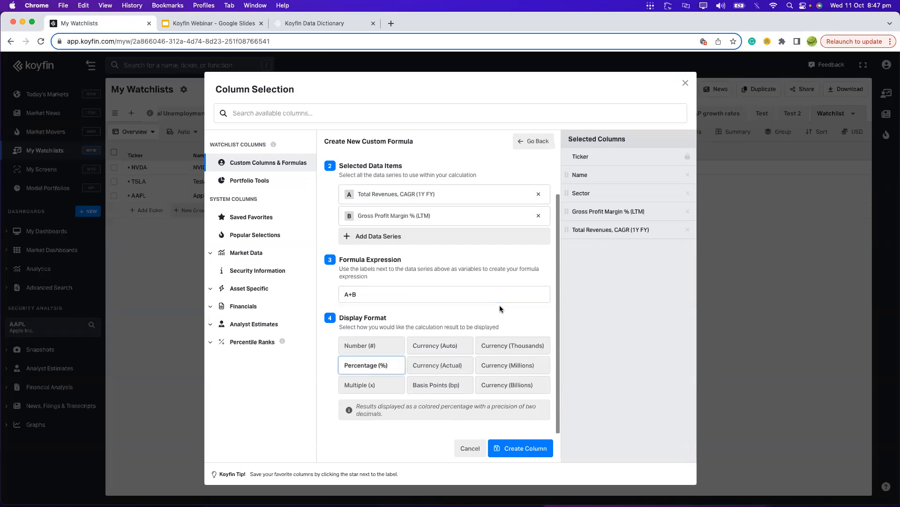
# Create the RULE OF 40 column, return to the watchlist and reload the page.
pyautogui.click(523, 446)
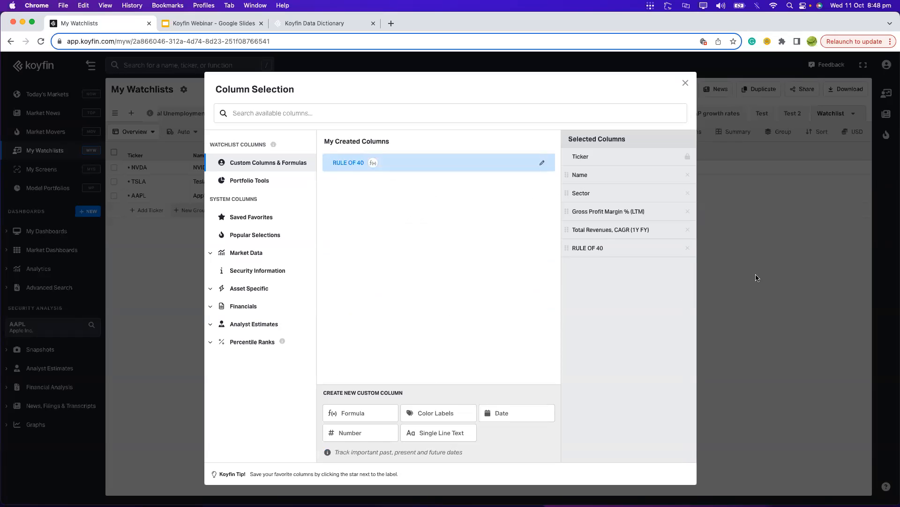
pyautogui.press('Escape')
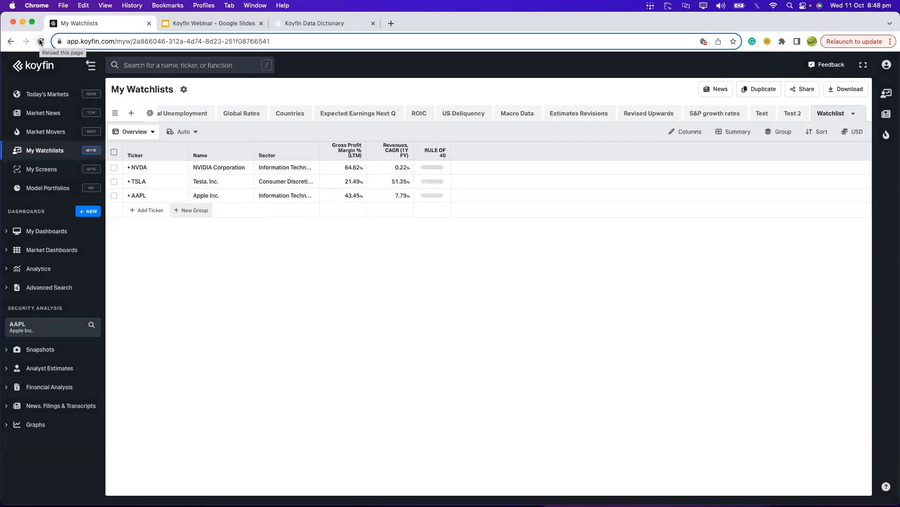
pyautogui.click(41, 41)
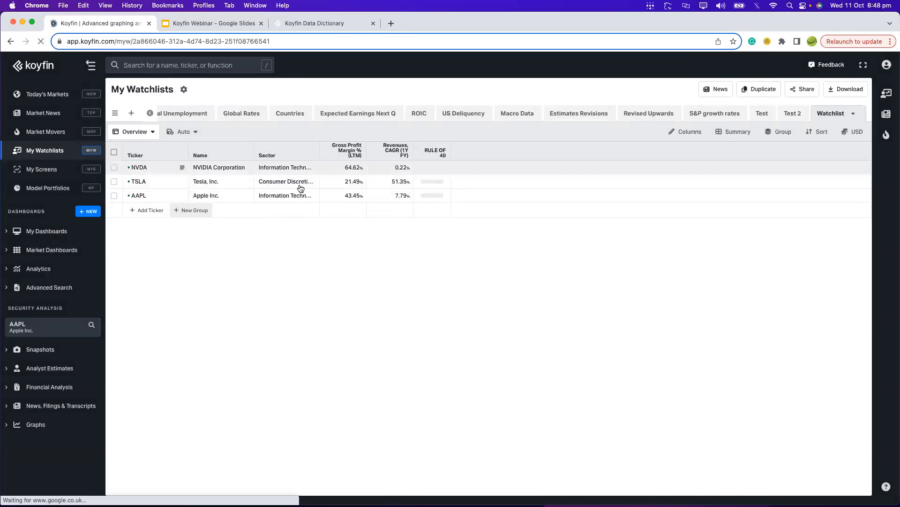